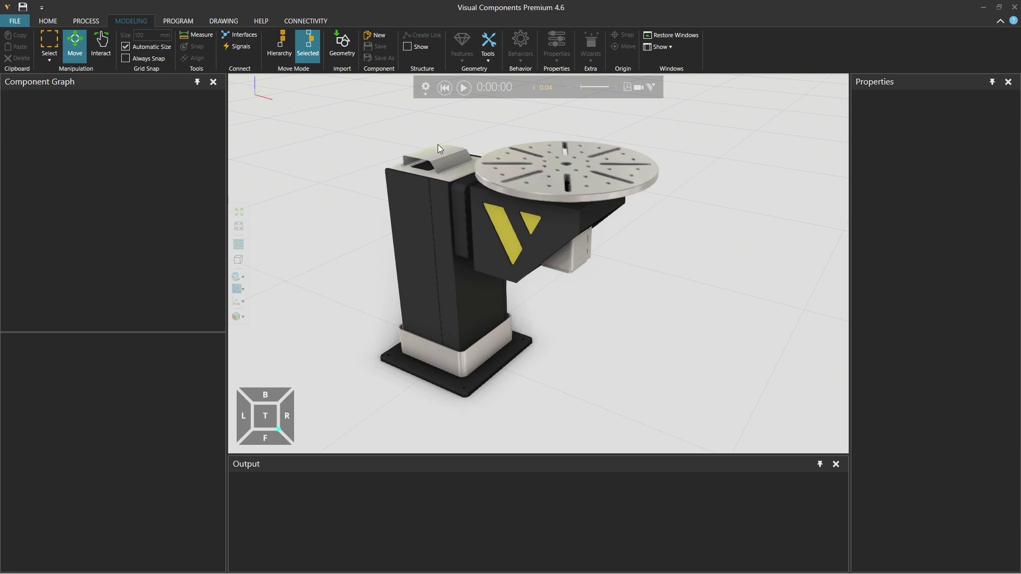
Step: Inspect the finished demo positioner, then download the lesson's visitlimit_and_optional_process.zip files
mouse_move(505, 346)
right_mouse_down()
mouse_move(538, 340)
mouse_move(516, 337)
mouse_move(523, 356)
right_mouse_up()
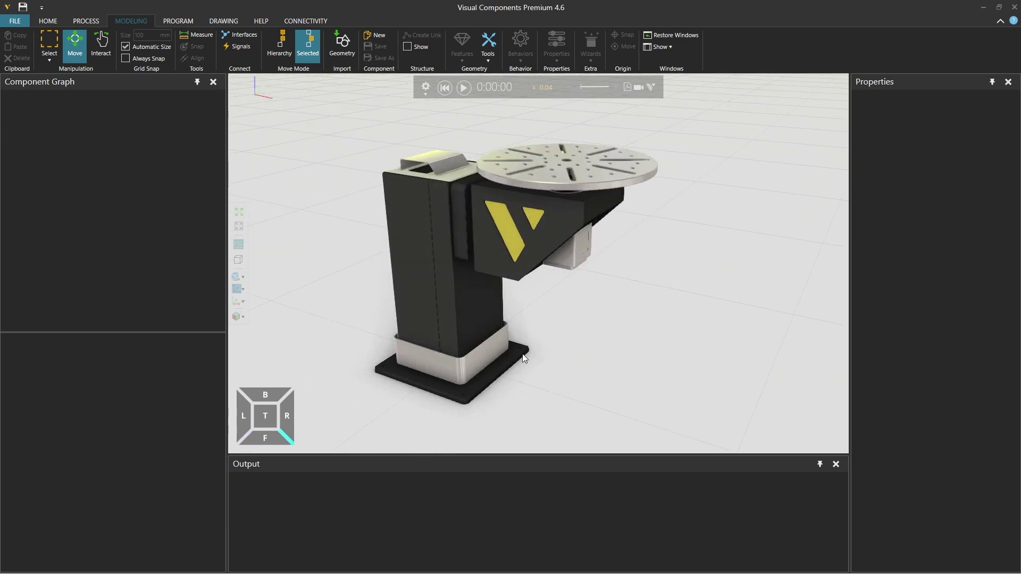
left_click(449, 379)
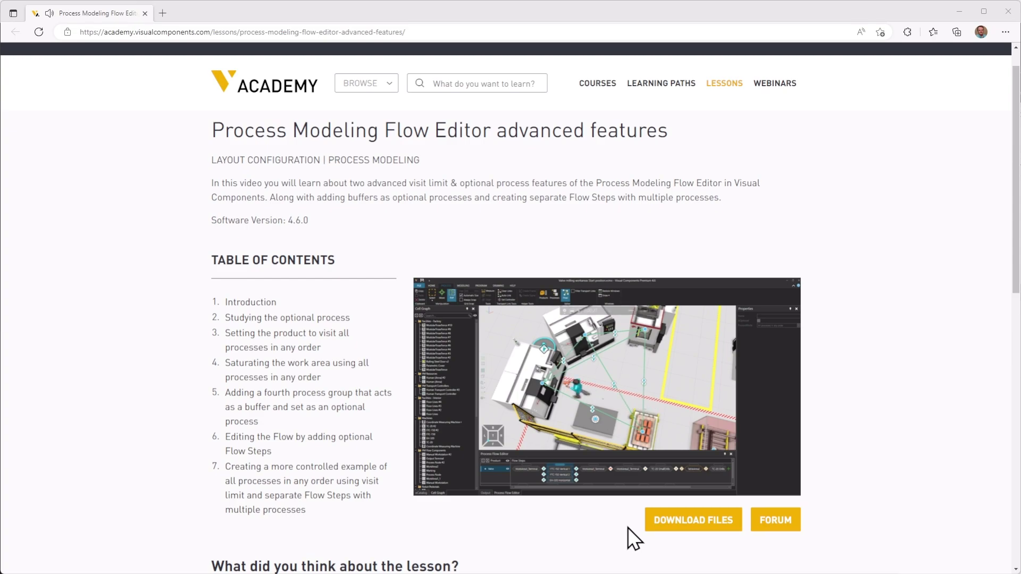
left_click(682, 524)
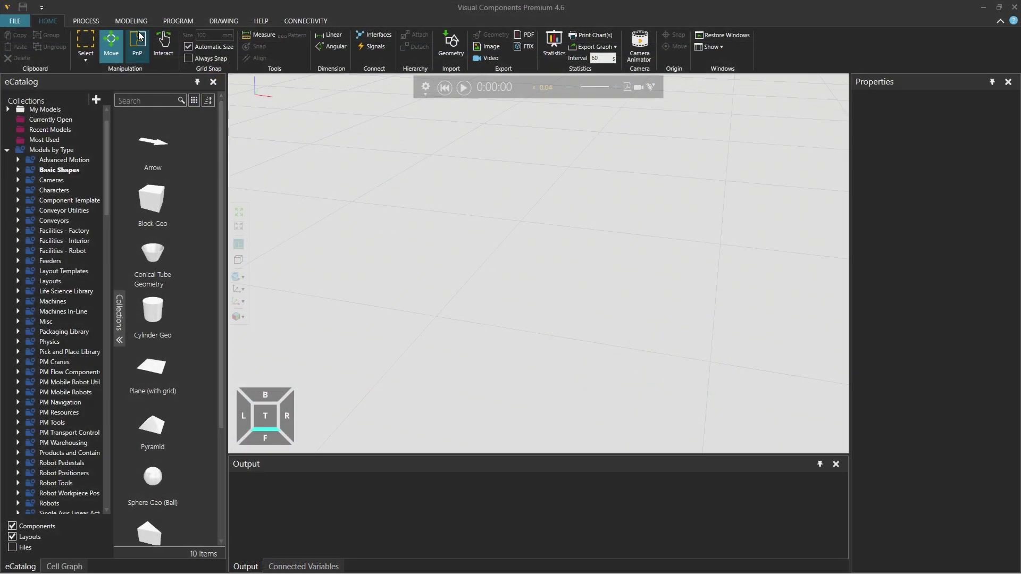
Step: Analyze and import CompactPositionerAssembly.STEP as geometry from the Modeling tab
left_click(133, 24)
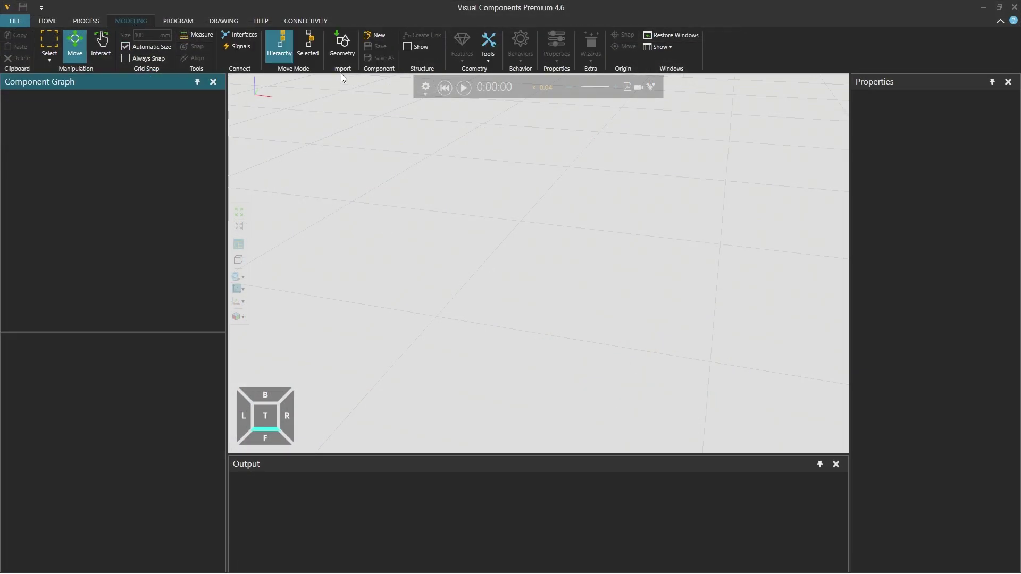
left_click(342, 45)
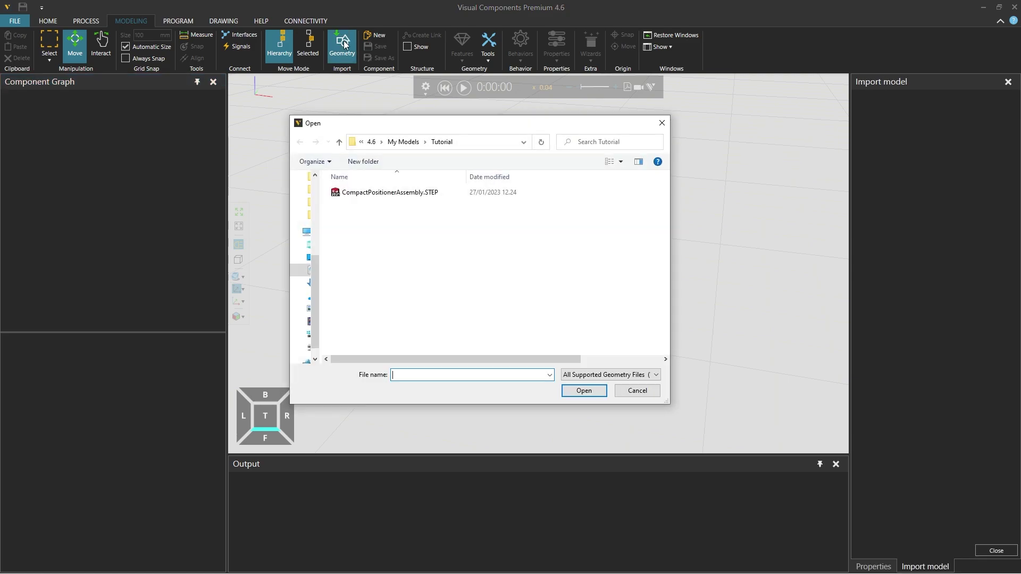
double_click(435, 193)
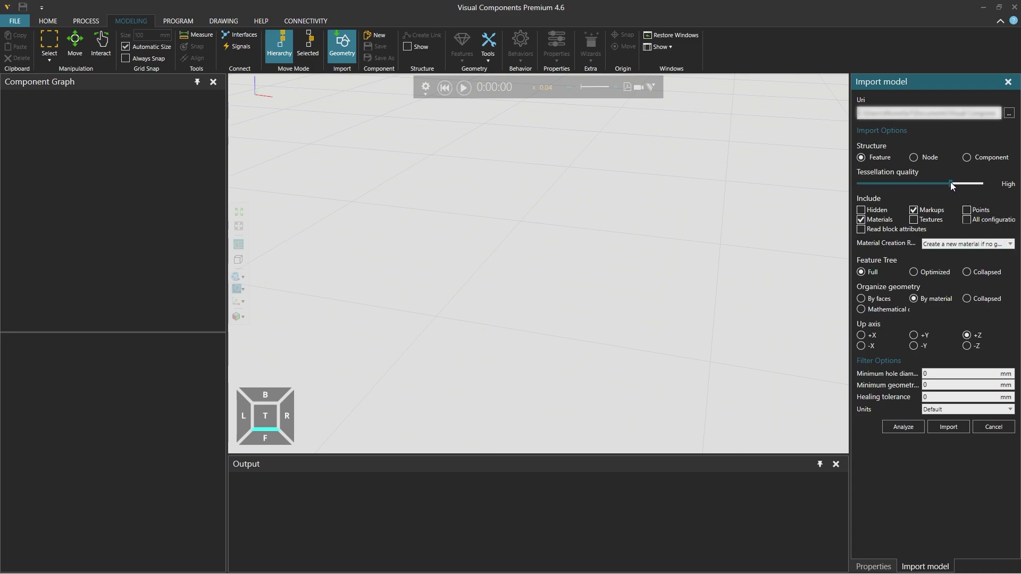
left_click(900, 427)
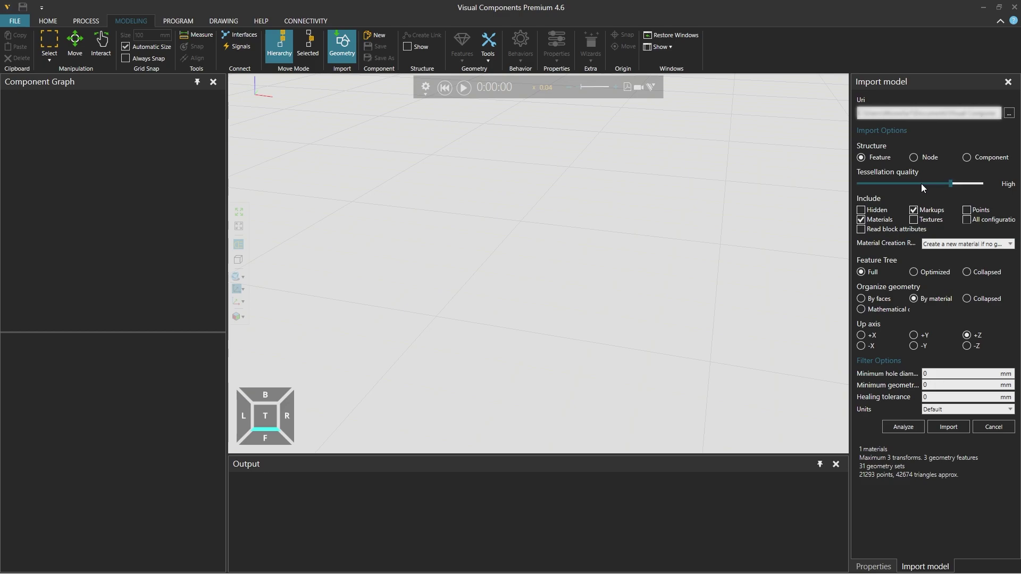
left_click(870, 274)
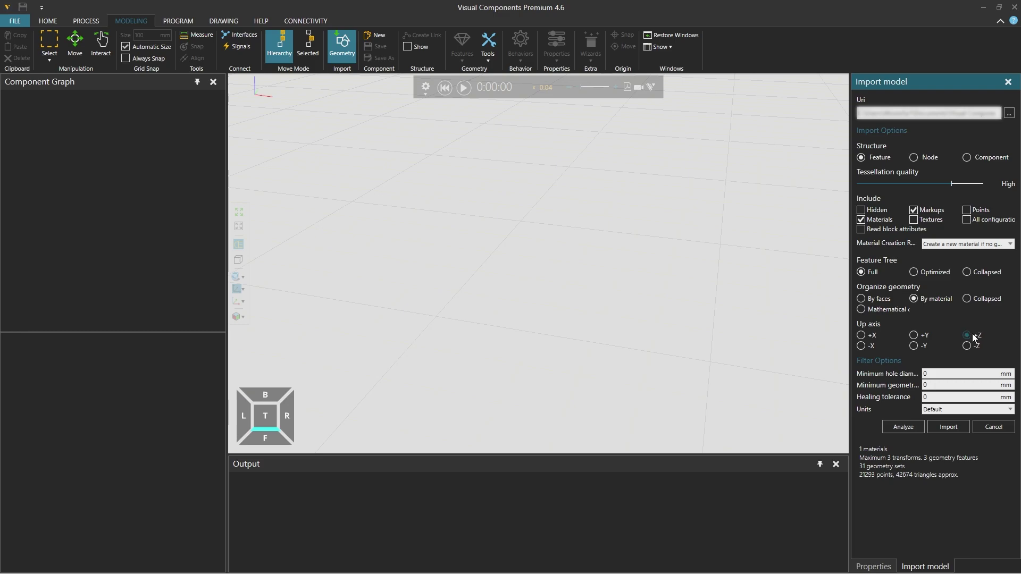
left_click(949, 427)
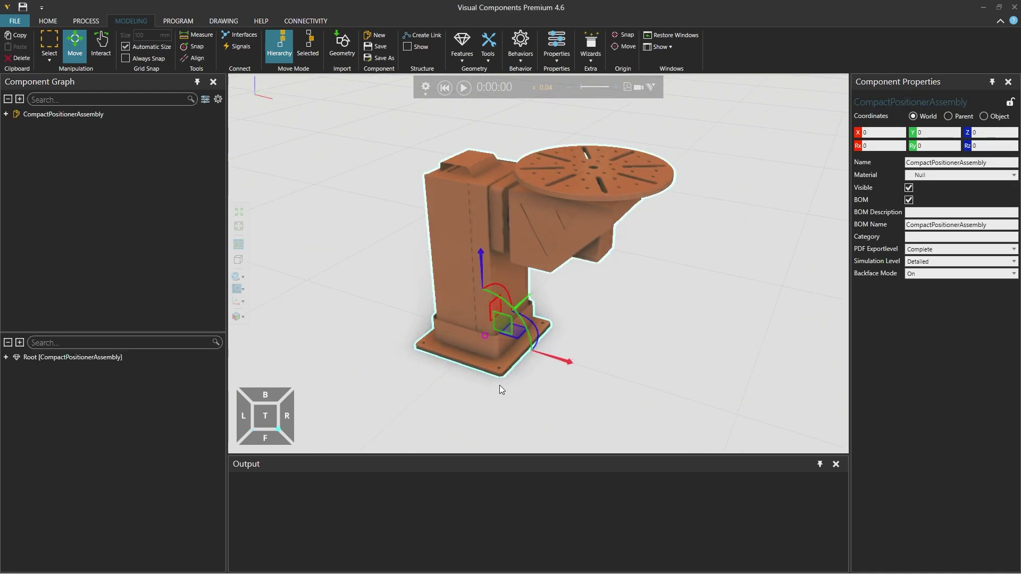
Step: Orbit the view to face the imported positioner's front
right_click_drag(573, 394, 611, 282)
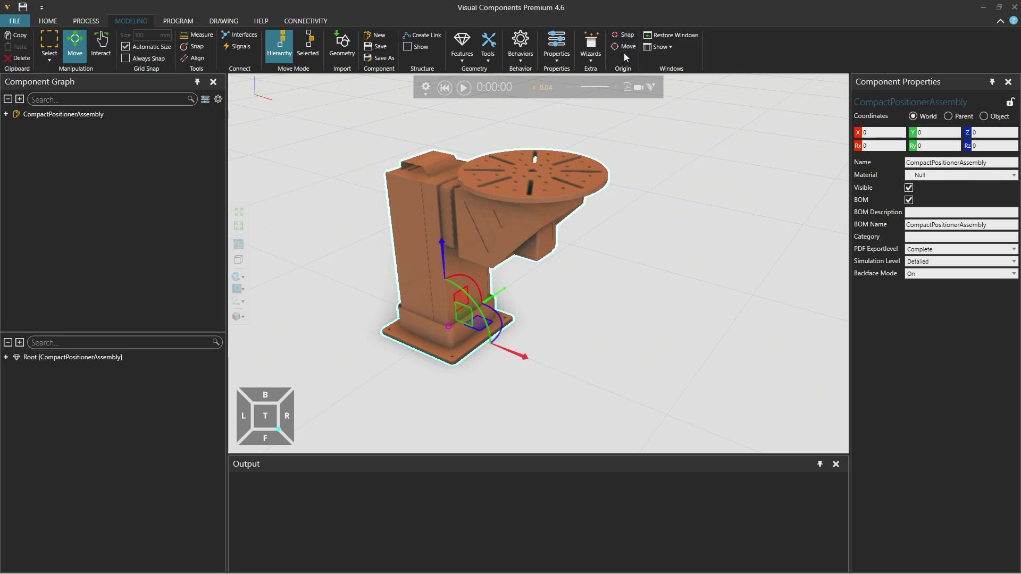
left_click(531, 196)
left_click(496, 226)
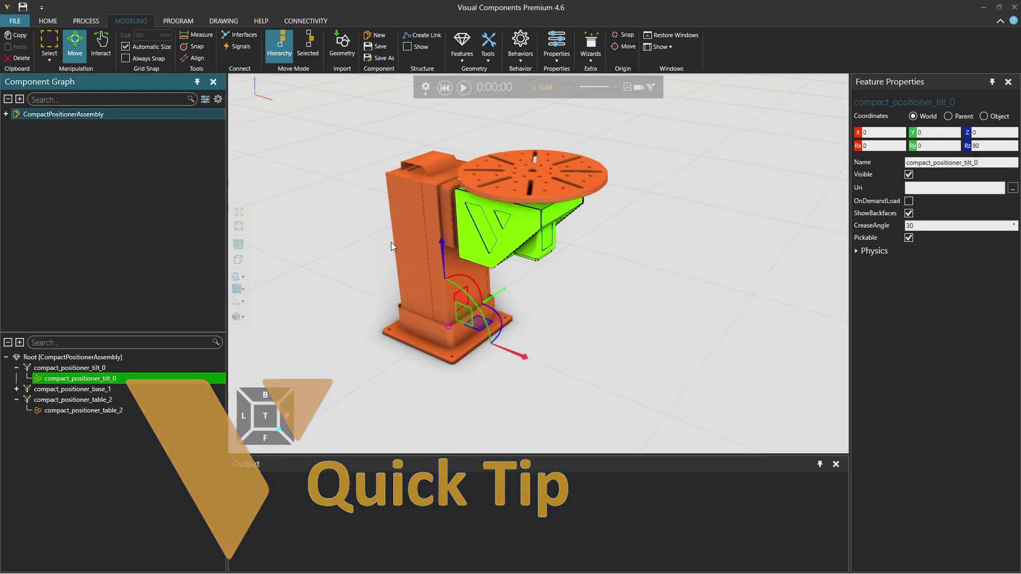
left_click(425, 250)
scroll(457, 290, "up", 3)
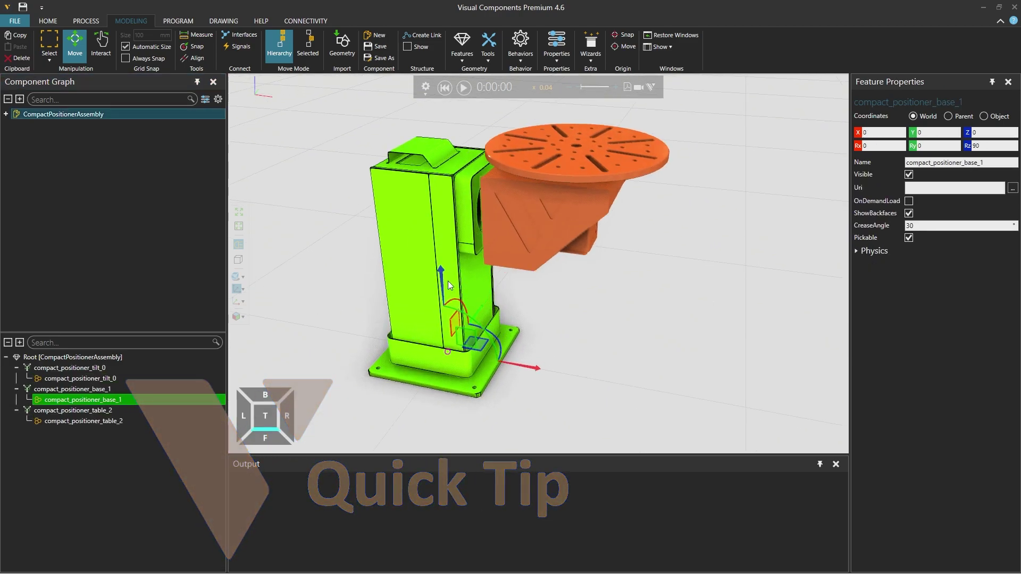
scroll(448, 281, "up", 1)
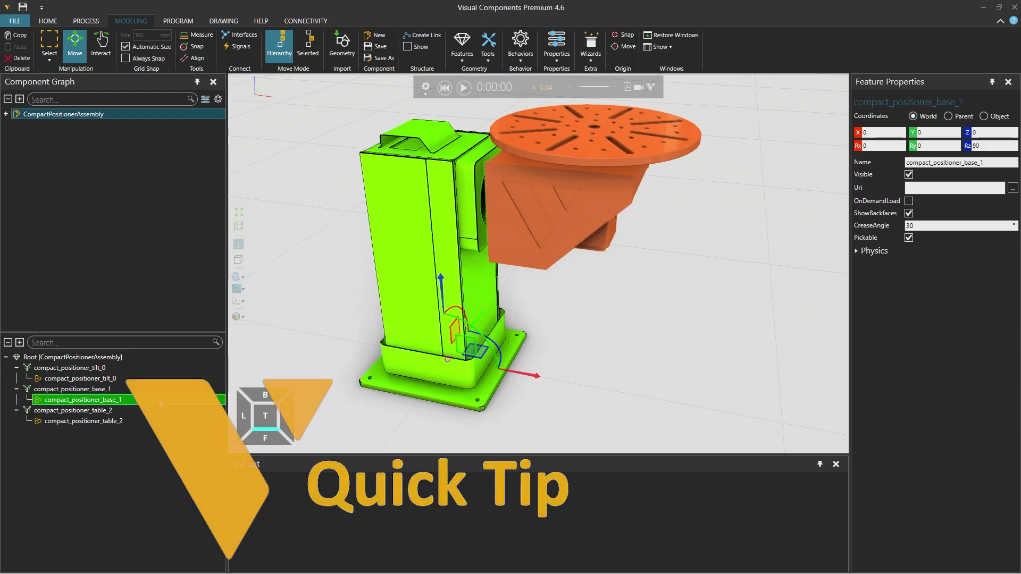
left_click(541, 210)
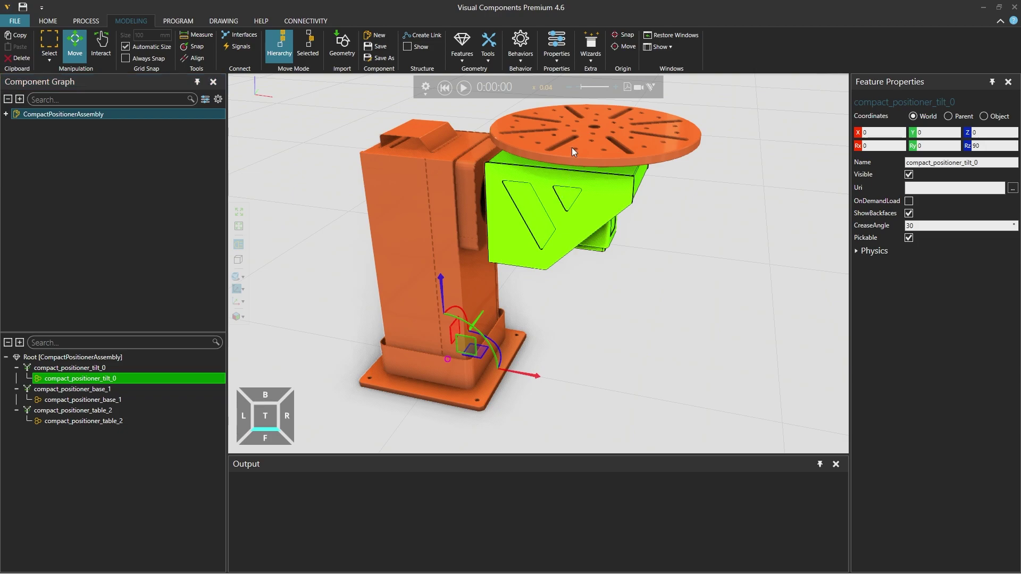
left_click(573, 148)
right_click_drag(572, 148, 562, 232)
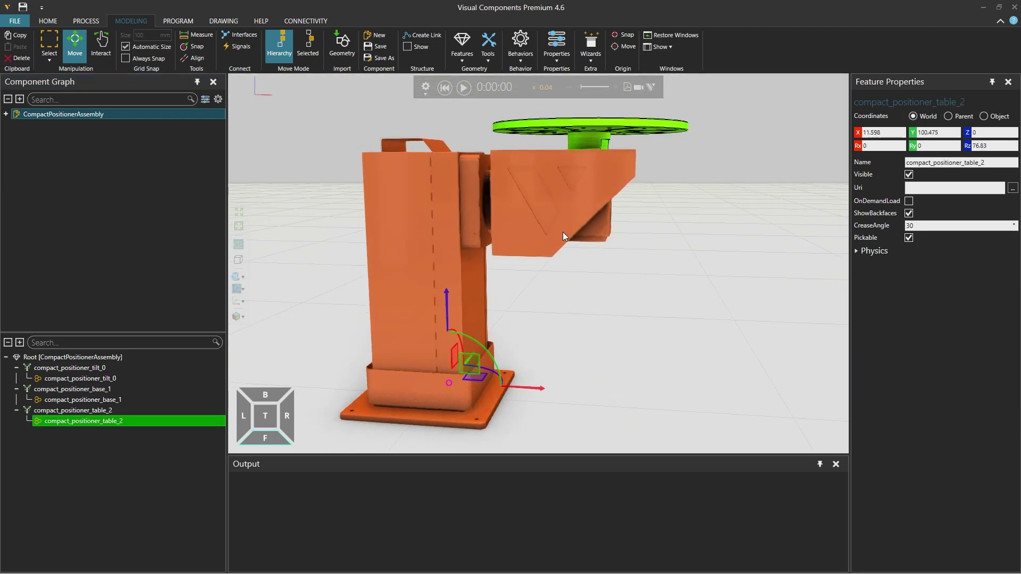
left_click(504, 234)
left_click(430, 240)
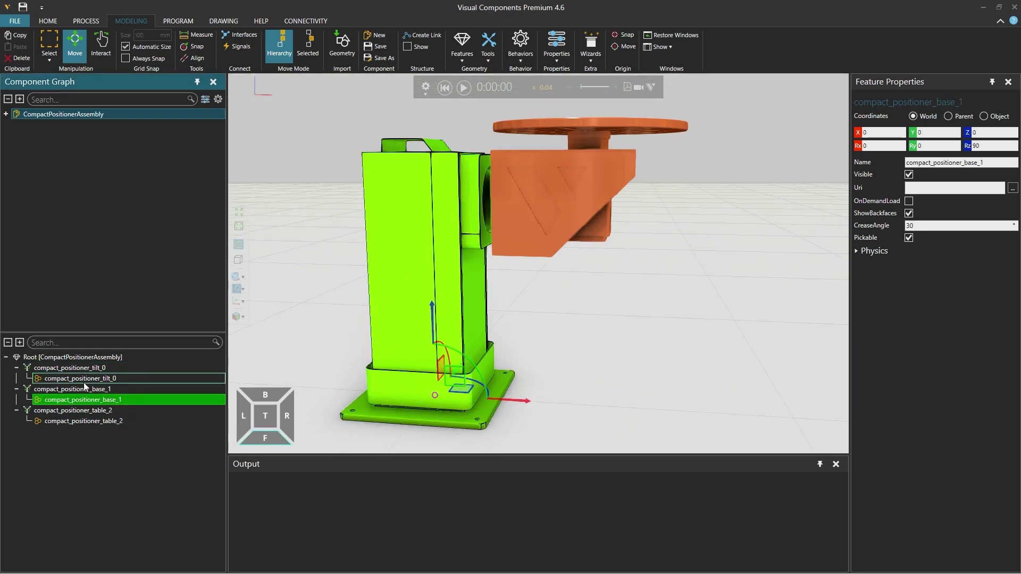
right_click(94, 399)
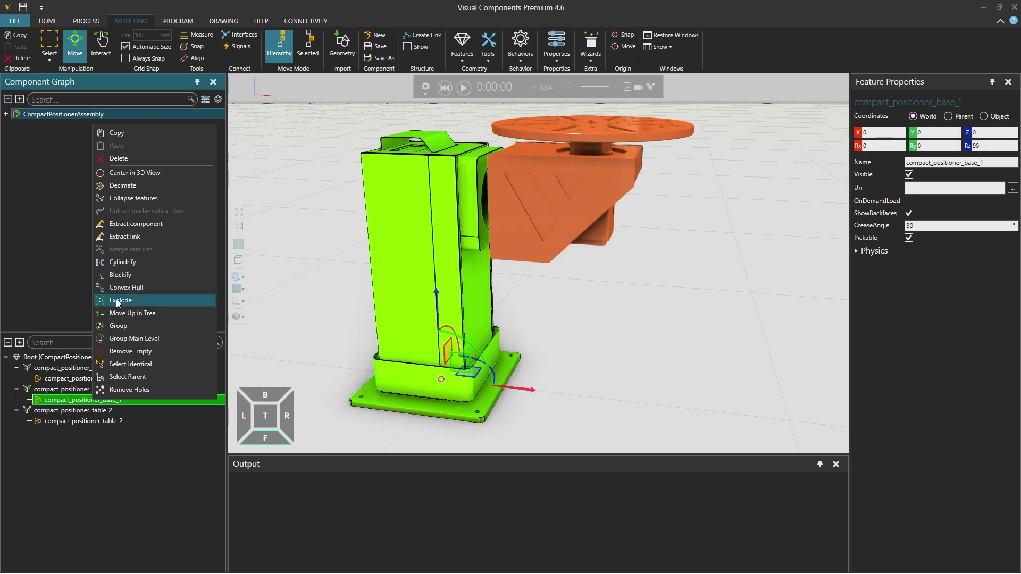
left_click(490, 48)
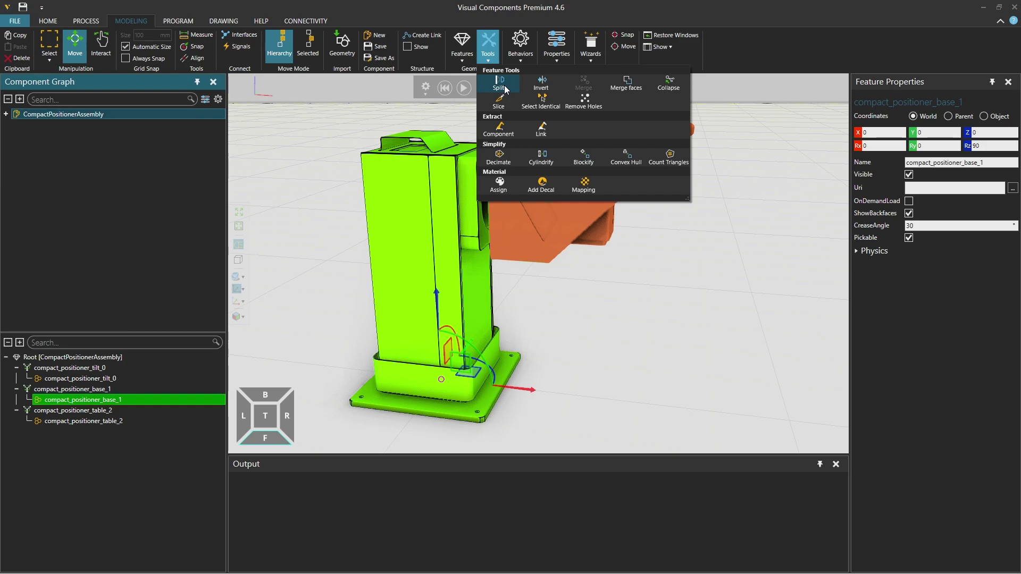
left_click(138, 420)
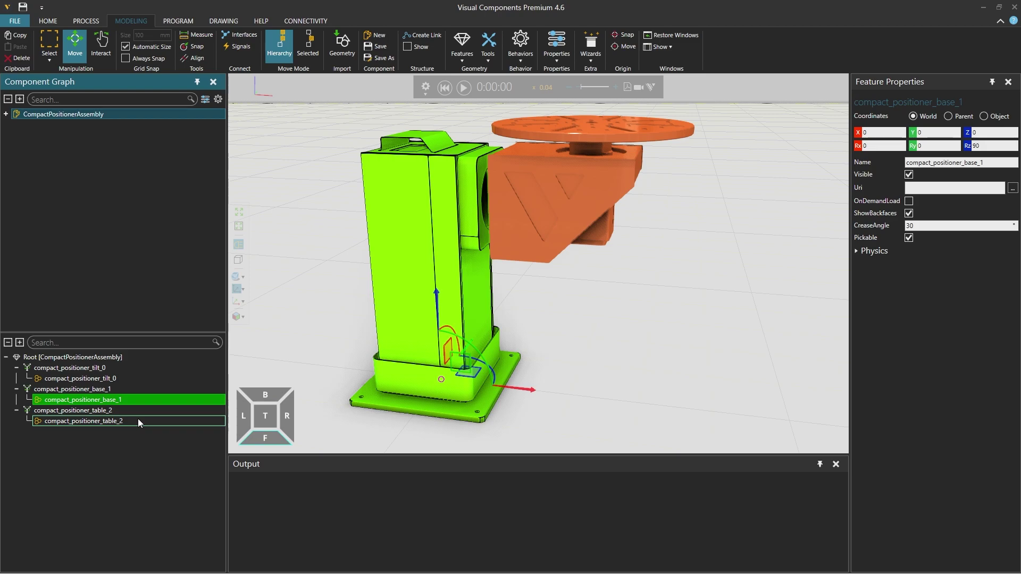
Step: Turn the tilt bracket geometry into its own link, Link_1
left_click(110, 379)
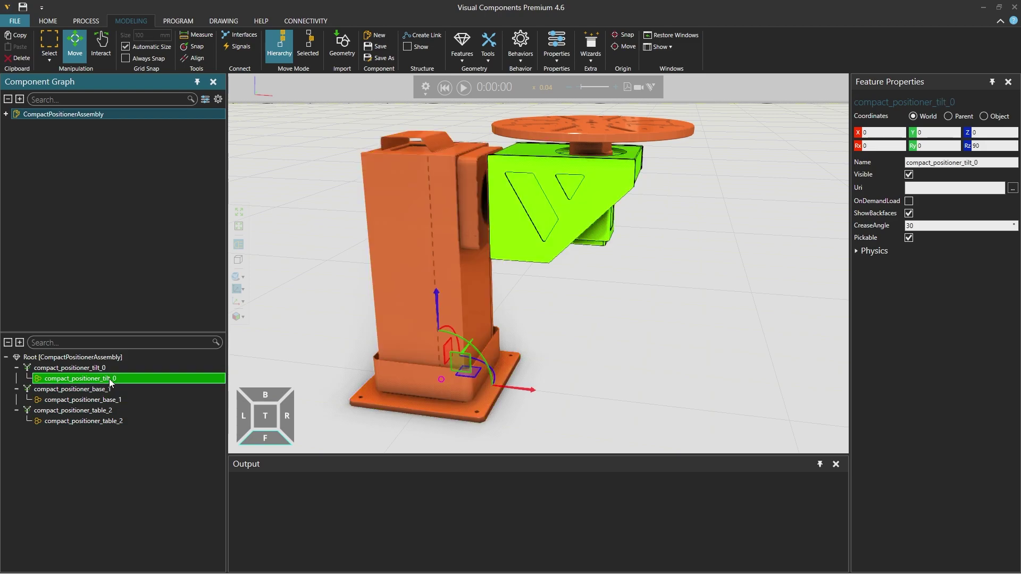
right_click(535, 199)
mouse_move(598, 305)
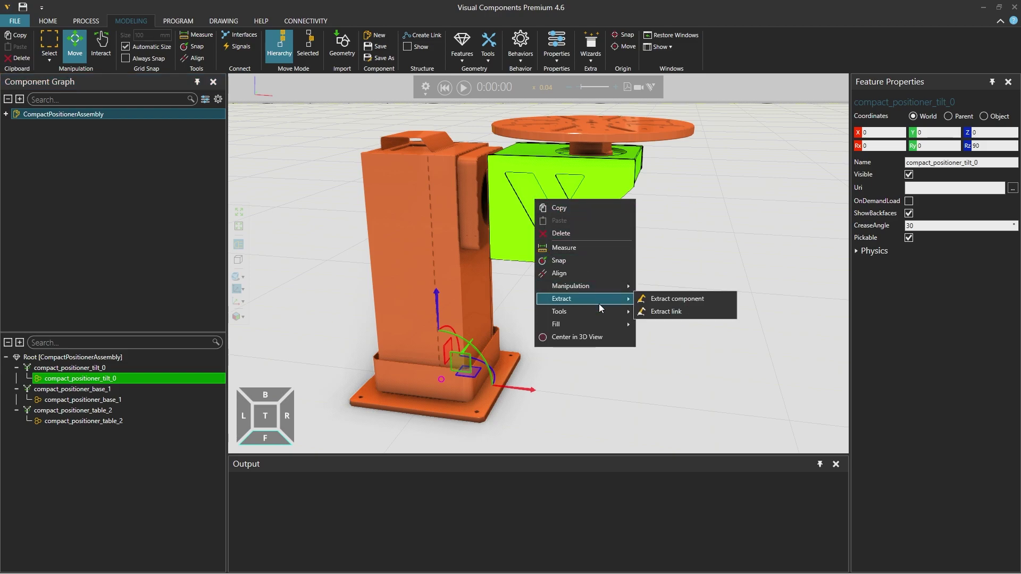
left_click(668, 312)
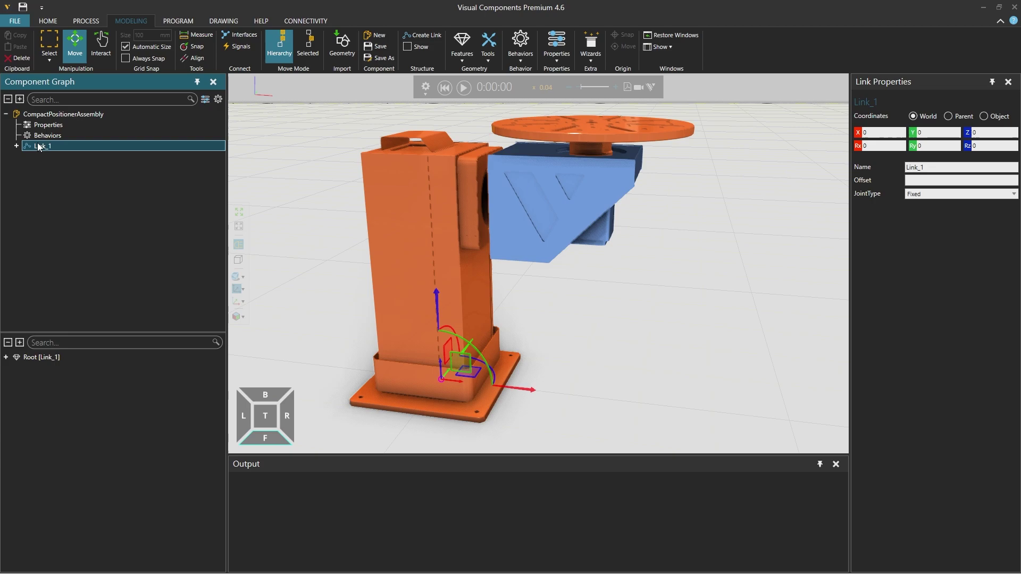
left_click(6, 357)
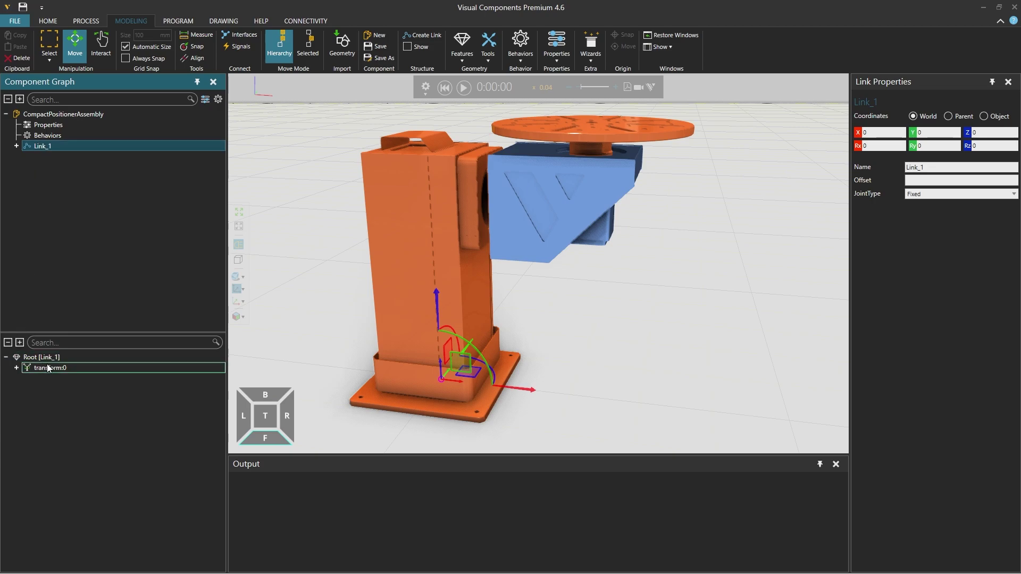
left_click(17, 367)
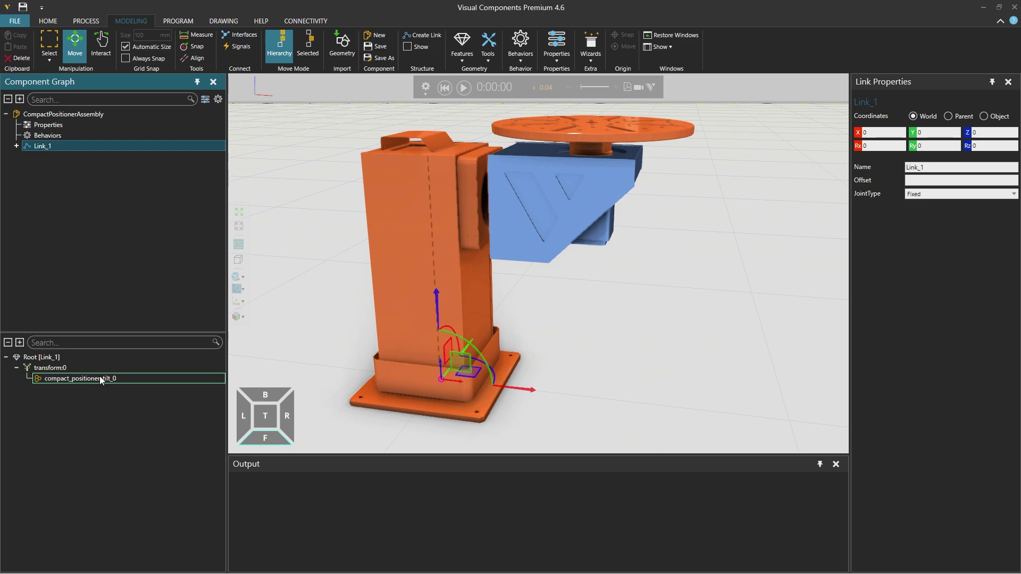
Step: Make the turntable top its own link, Link_2, then select the base geometry
left_click(47, 115)
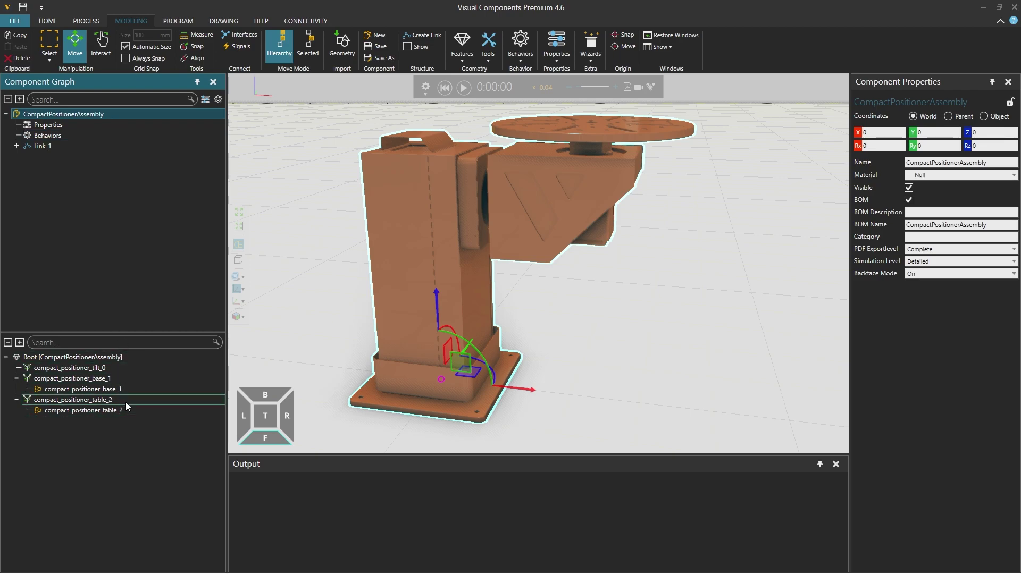
left_click(653, 135)
scroll(585, 131, "up", 2)
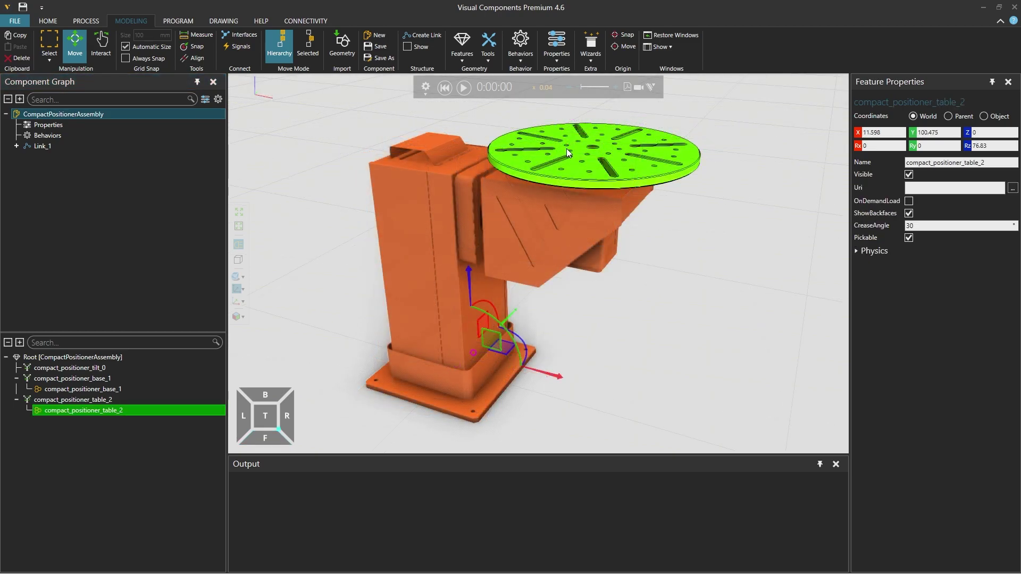
right_click(568, 148)
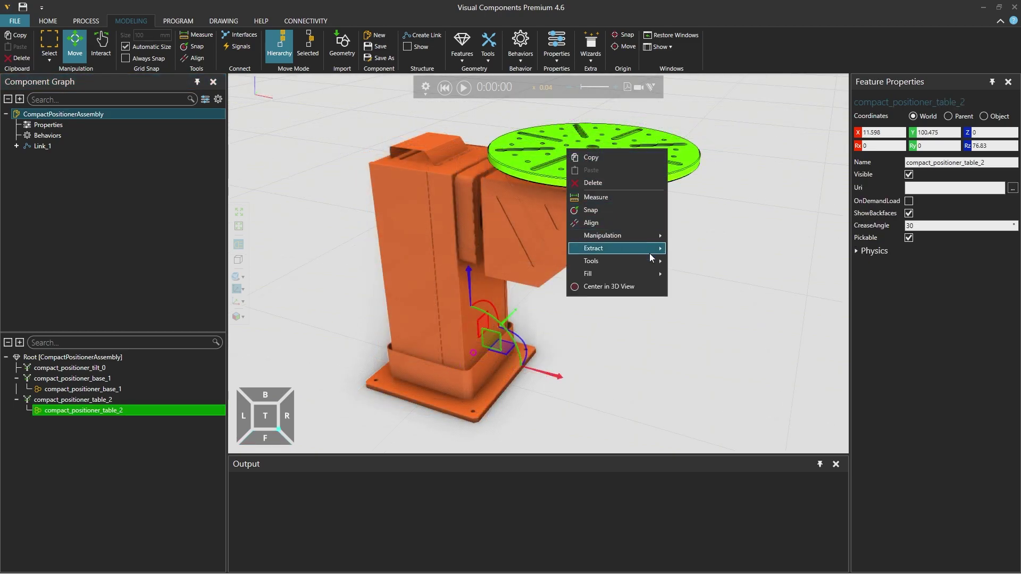
mouse_move(649, 250)
left_click(711, 261)
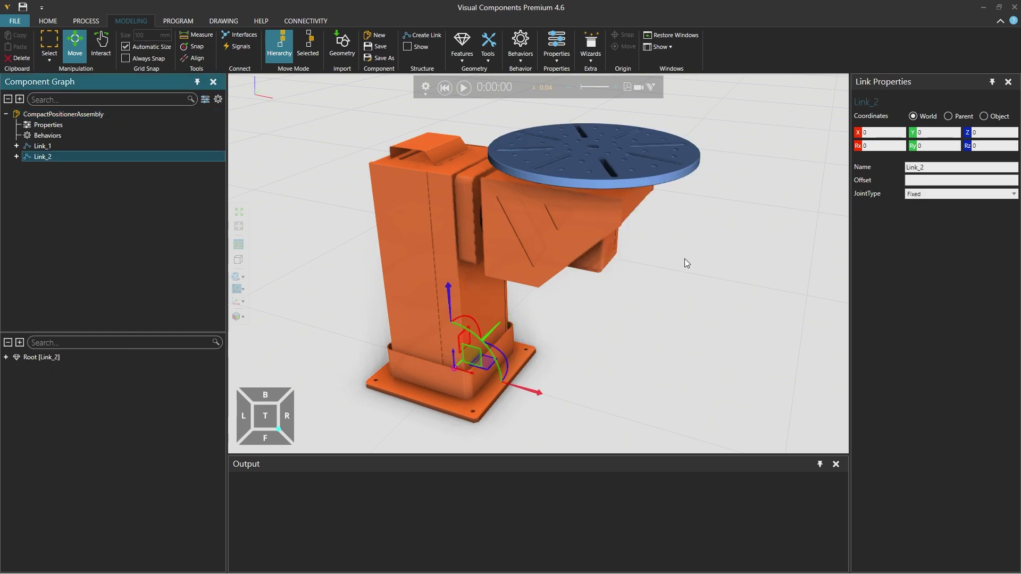
left_click(49, 145)
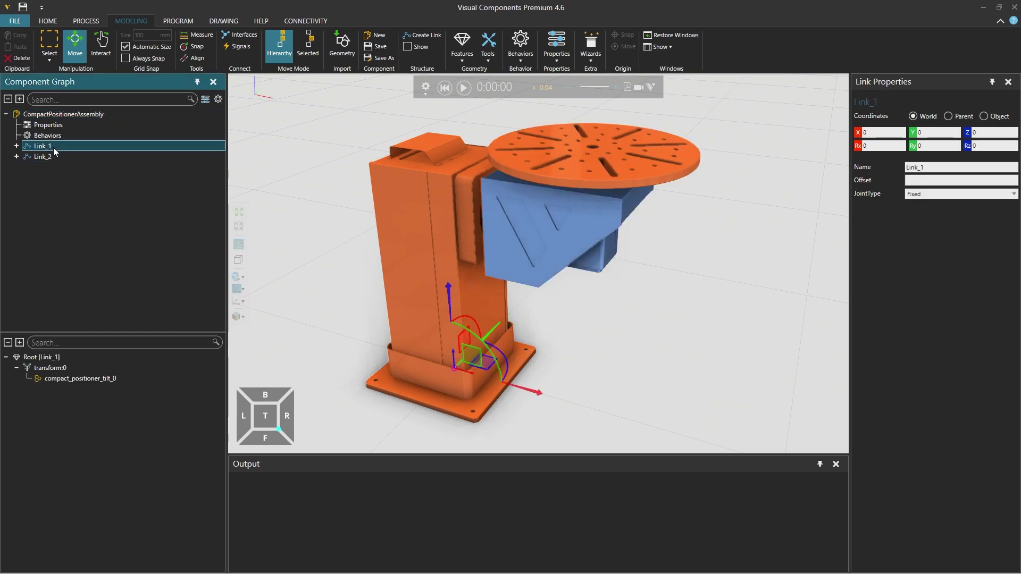
left_click(58, 156)
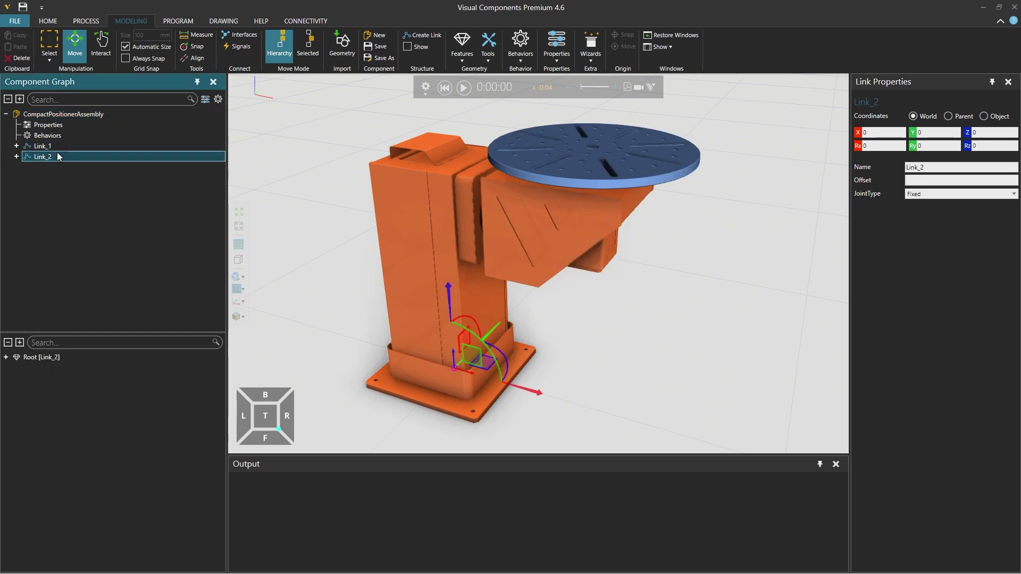
left_click(63, 113)
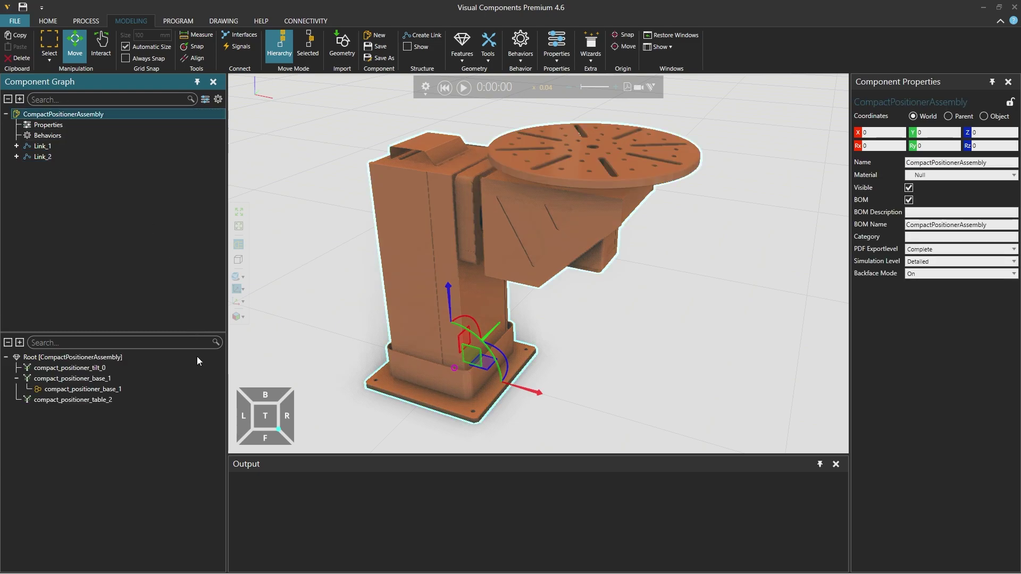
left_click(78, 391)
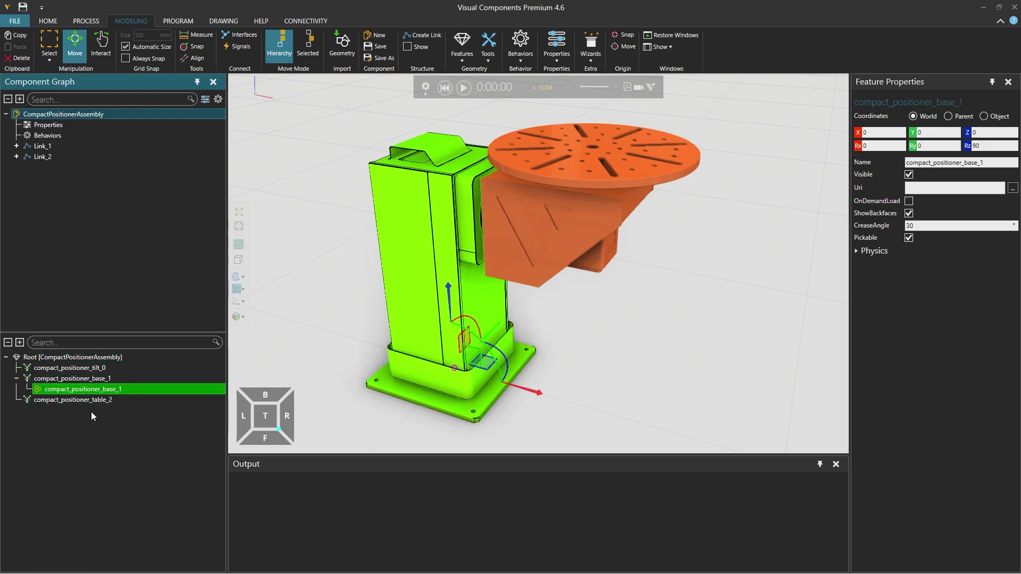
Step: Remove the empty geometry entries and rename Link_1 to Link_Tilt
right_click(113, 388)
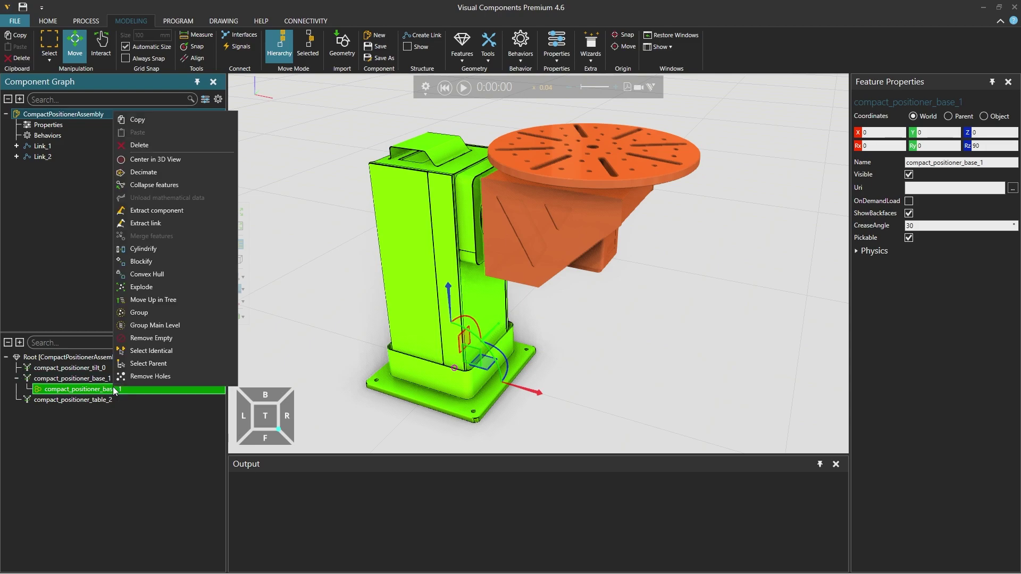
left_click(156, 338)
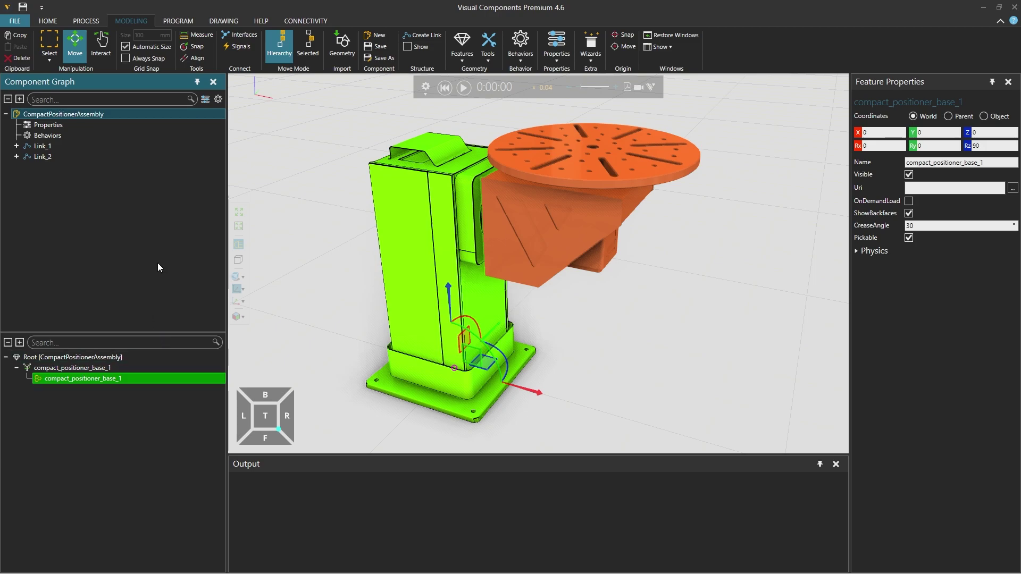
left_click(43, 147)
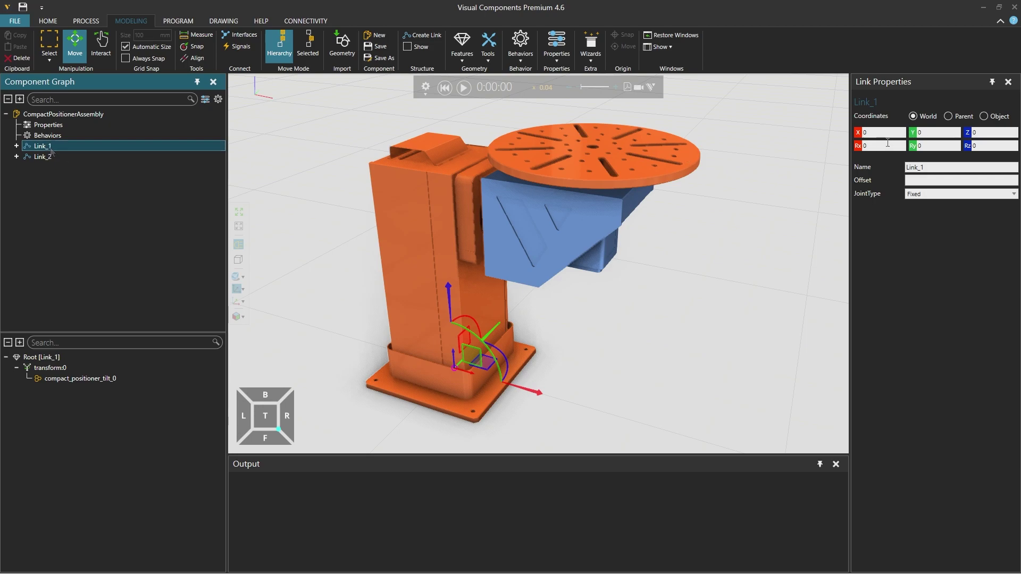
left_click(935, 165)
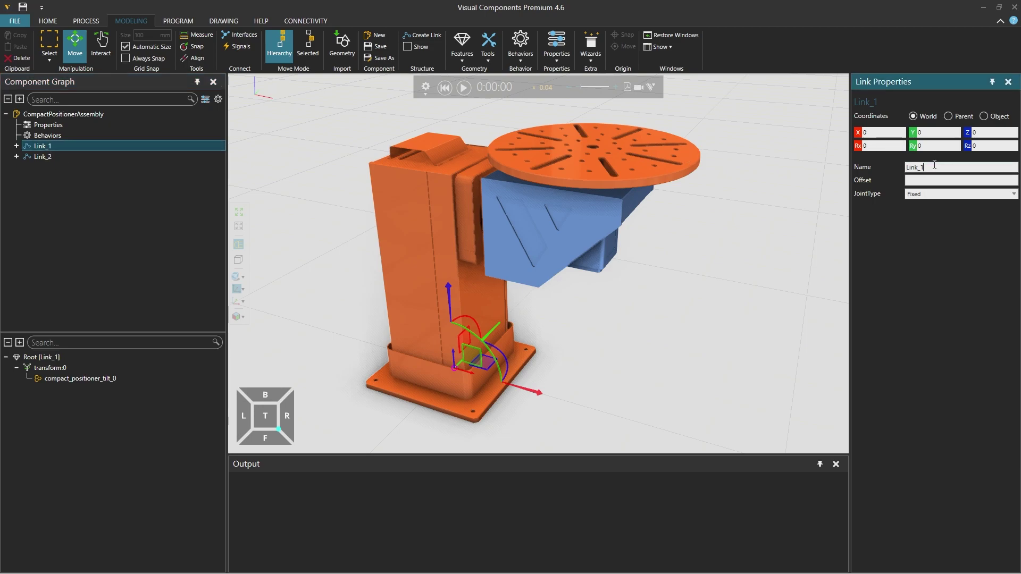
key("BackSpace")
type("Tilt")
key("Return")
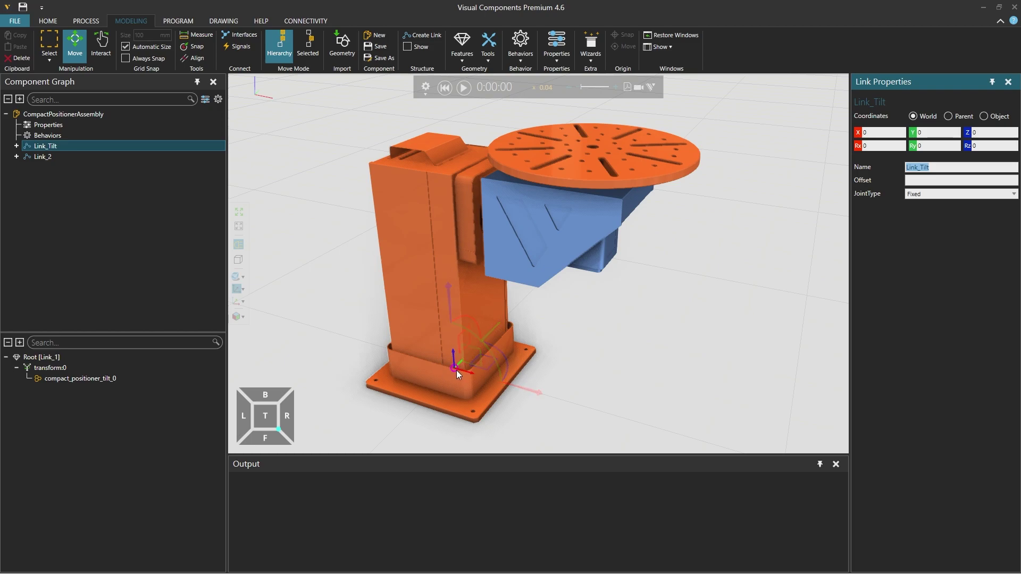
right_click_drag(638, 383, 606, 372)
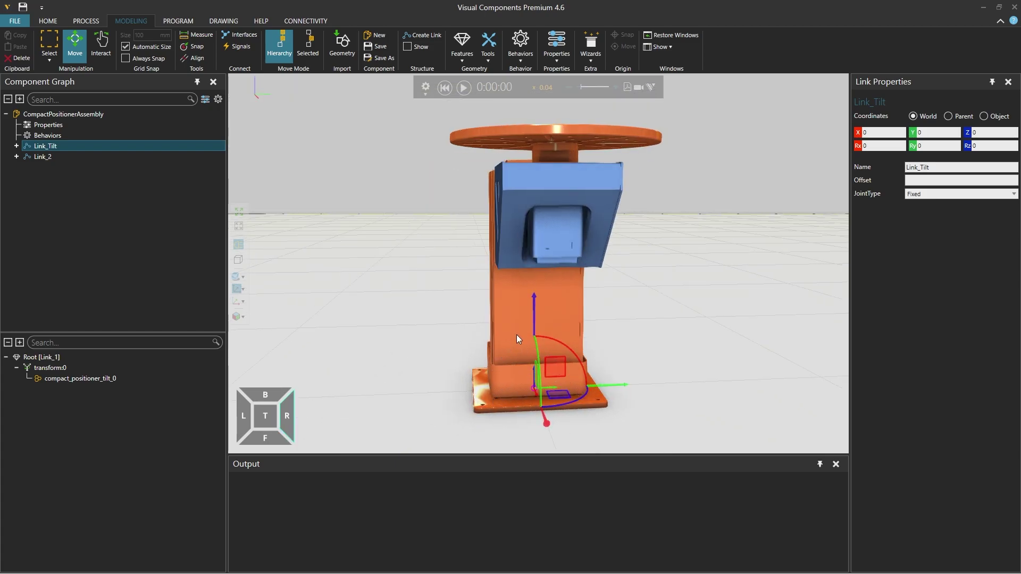
right_click_drag(574, 305, 596, 288)
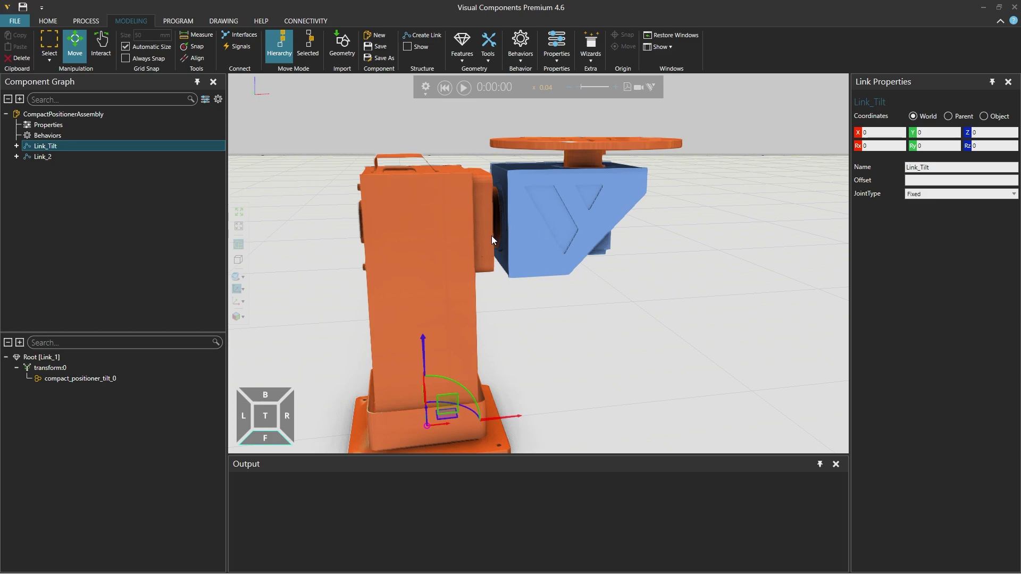
right_click_drag(492, 184, 561, 257)
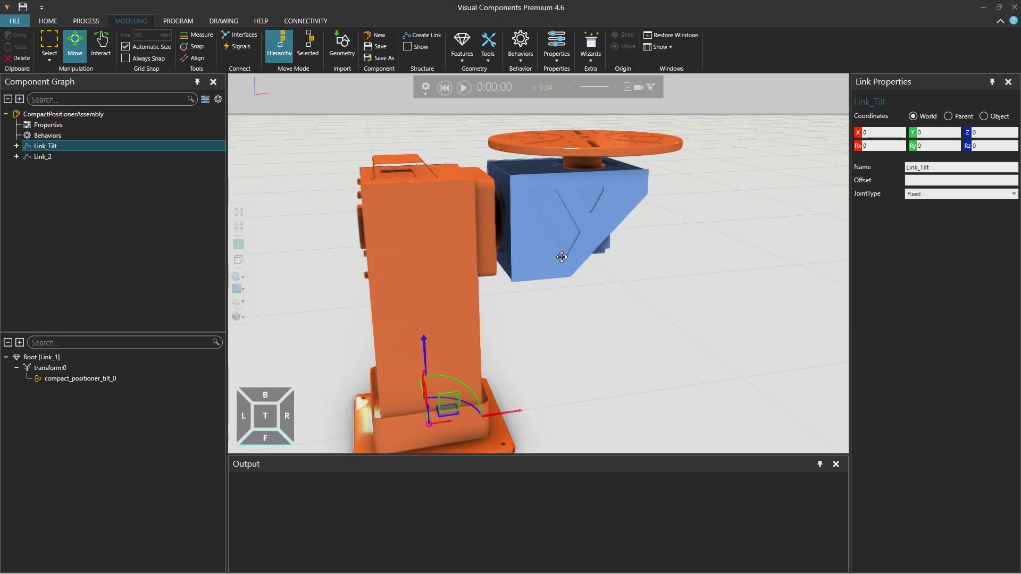
right_click_drag(503, 213, 451, 333)
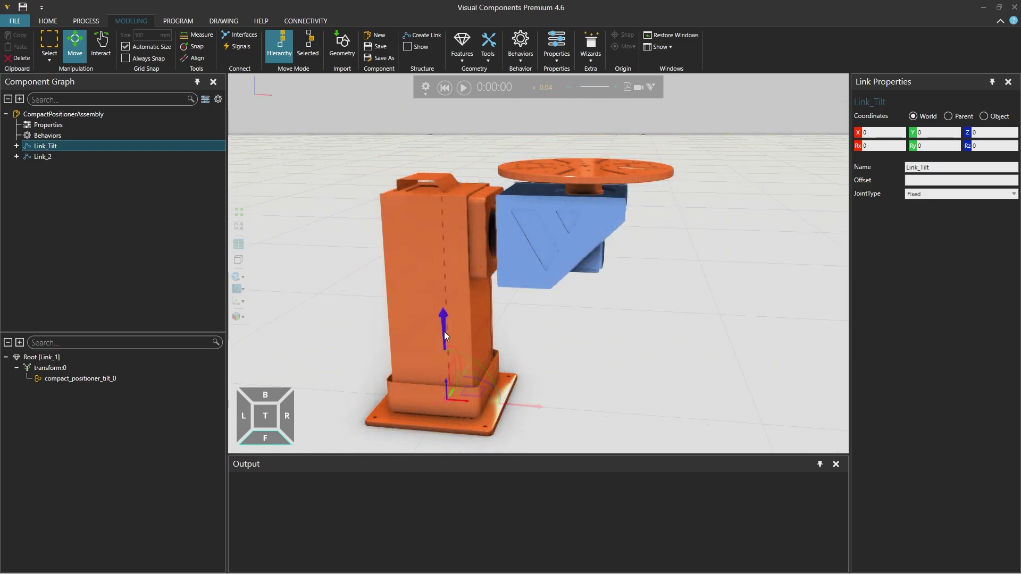
left_click_drag(441, 328, 443, 269)
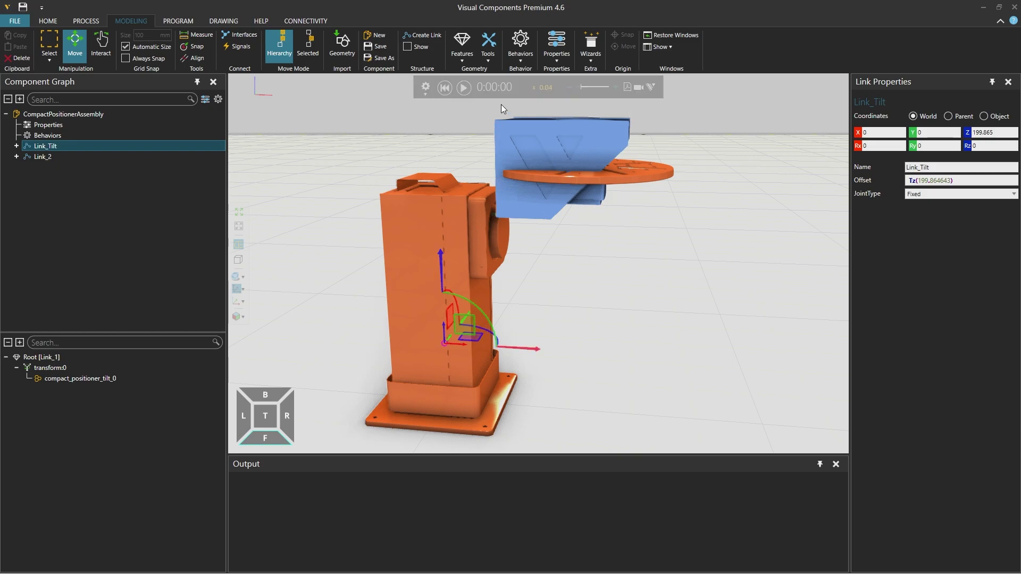
double_click(966, 134)
type("0")
key("Return")
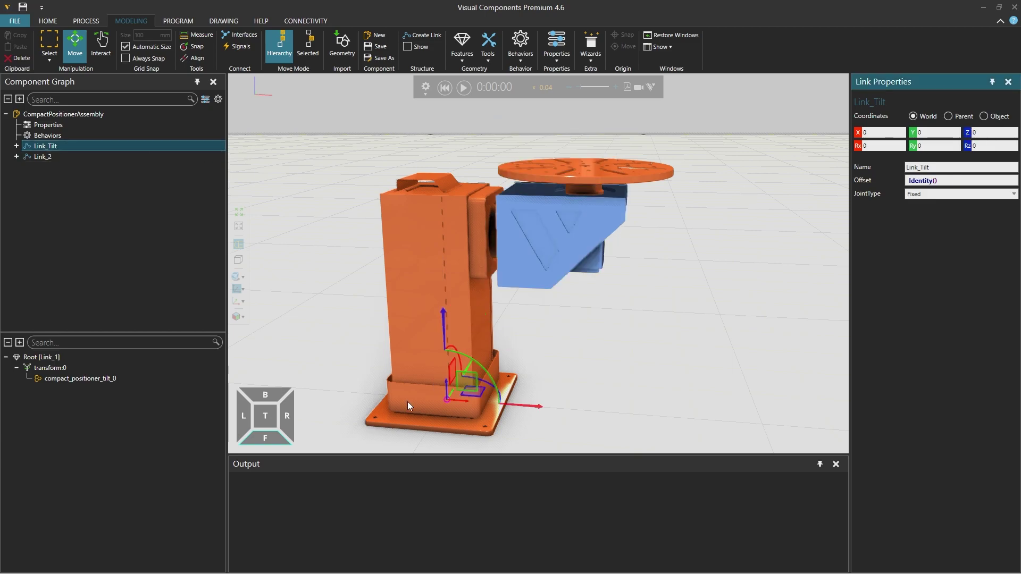
right_click(969, 134)
Step: With Move Mode set to Selected, raise the Link_Tilt frame to Z 575 at the shaft
left_click(980, 145)
left_click(308, 41)
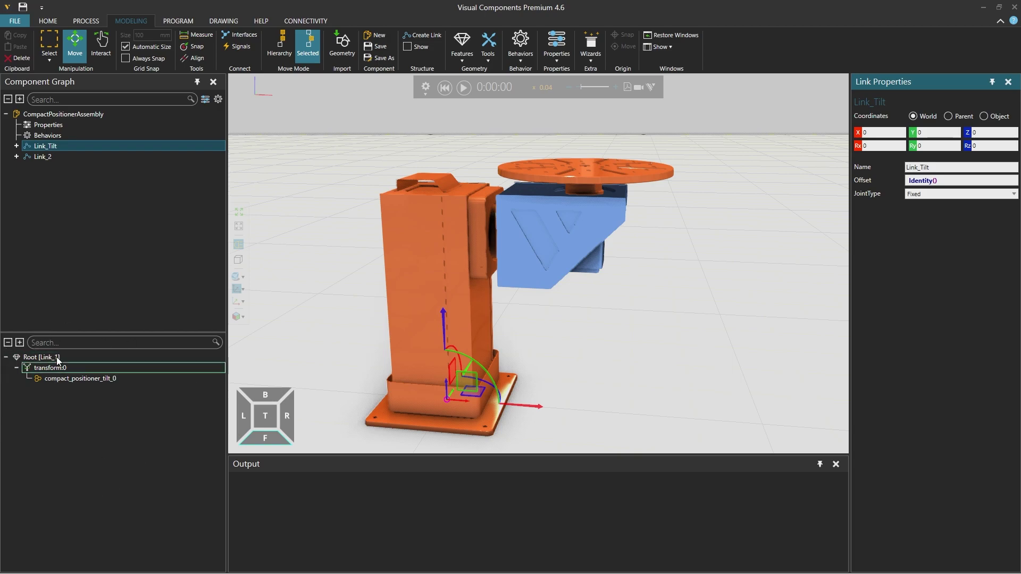
right_click_drag(577, 337, 584, 341)
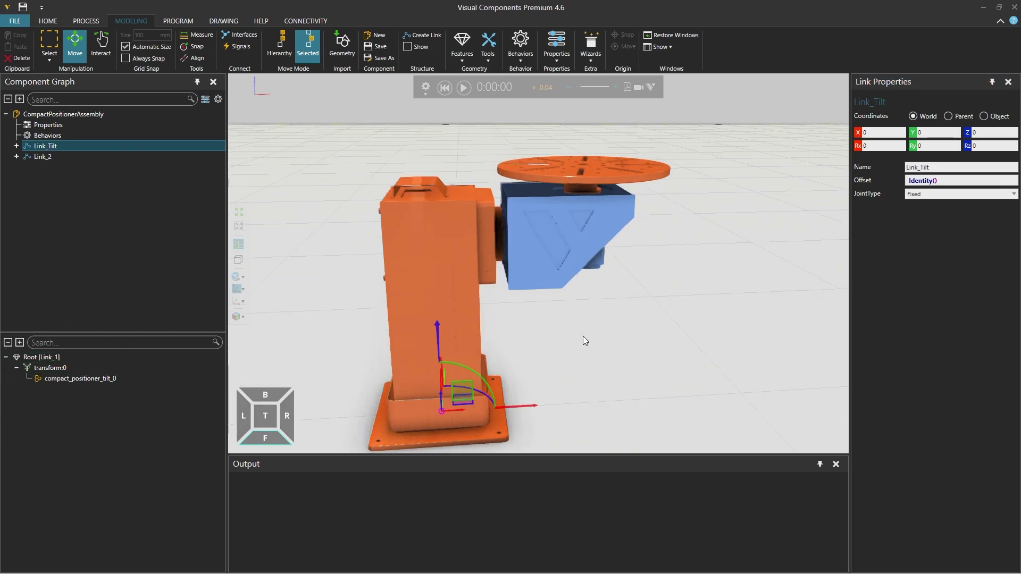
left_click_drag(434, 339, 435, 177)
right_click_drag(502, 314, 503, 311)
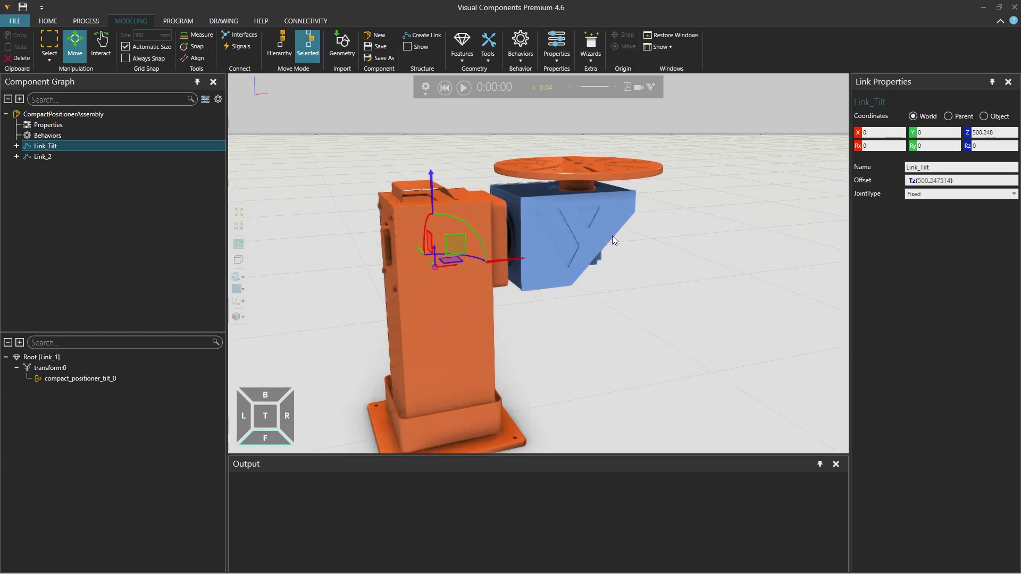
scroll(575, 248, "up", 3)
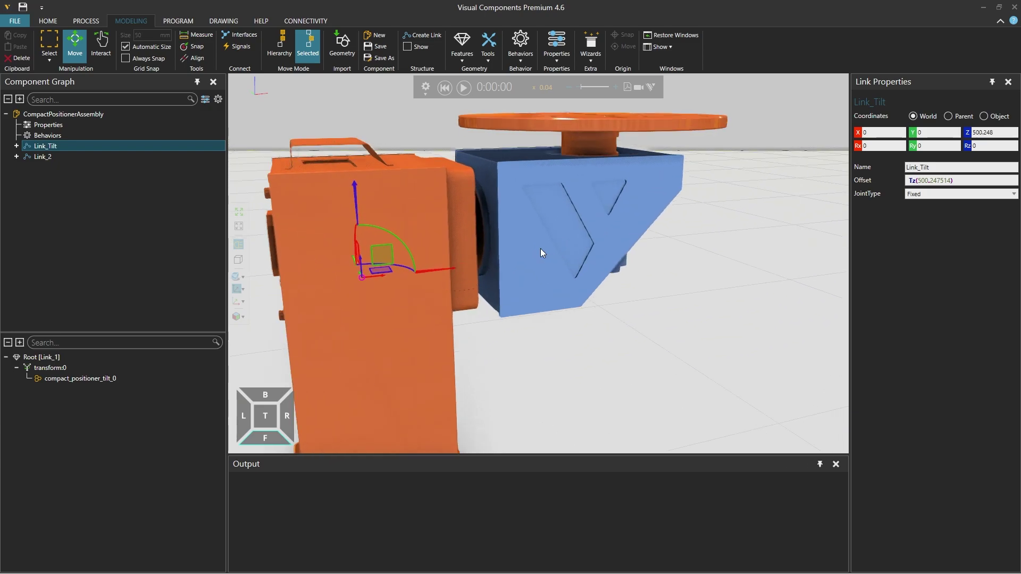
left_click_drag(356, 196, 482, 209)
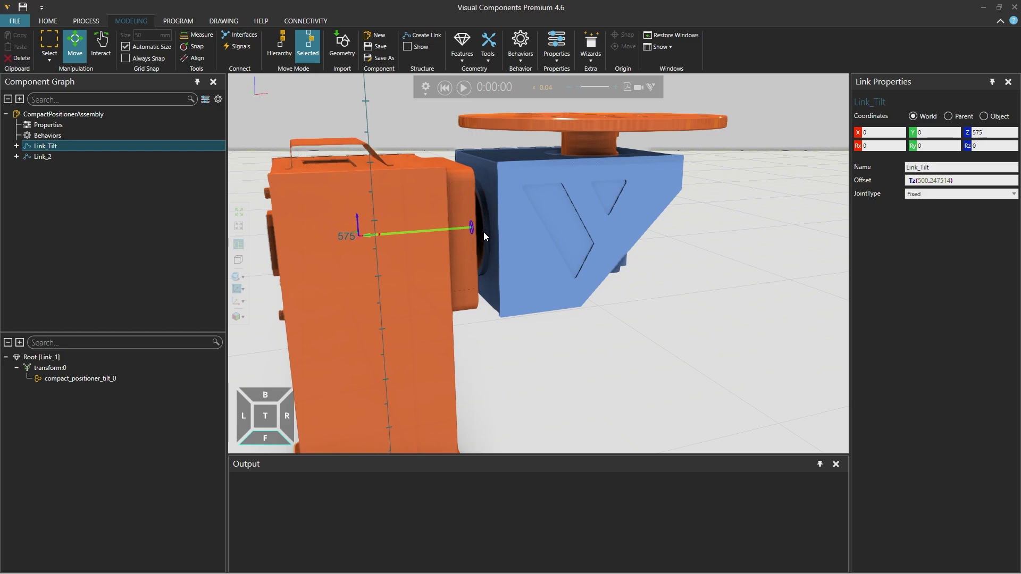
left_click_drag(484, 232, 484, 232)
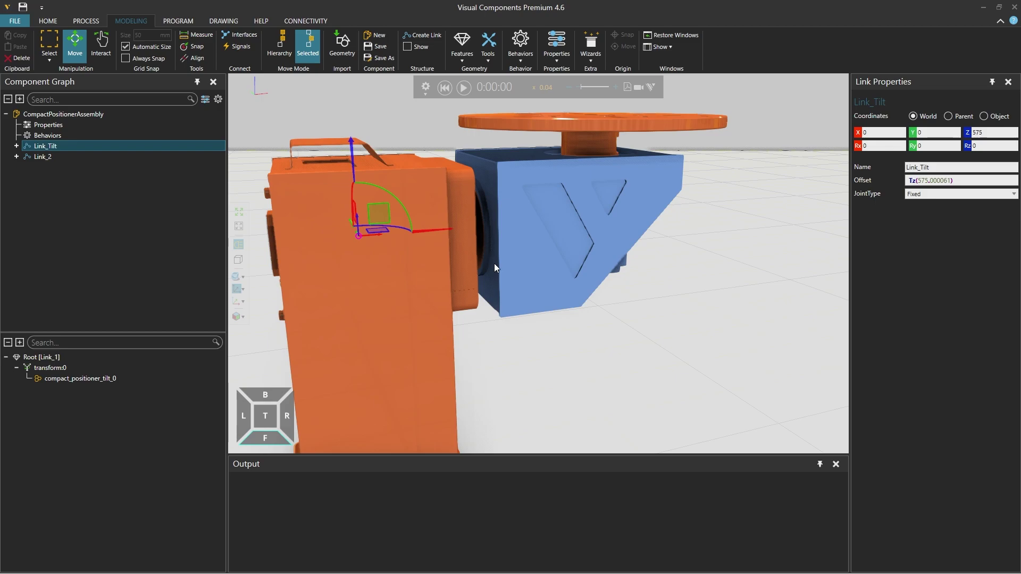
right_click_drag(519, 309, 614, 293)
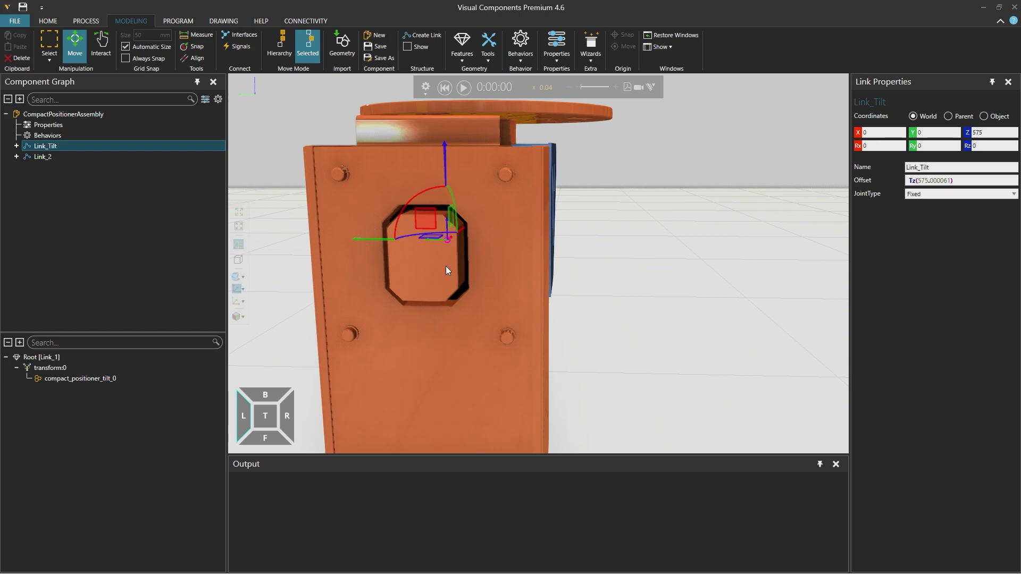
left_click(244, 415)
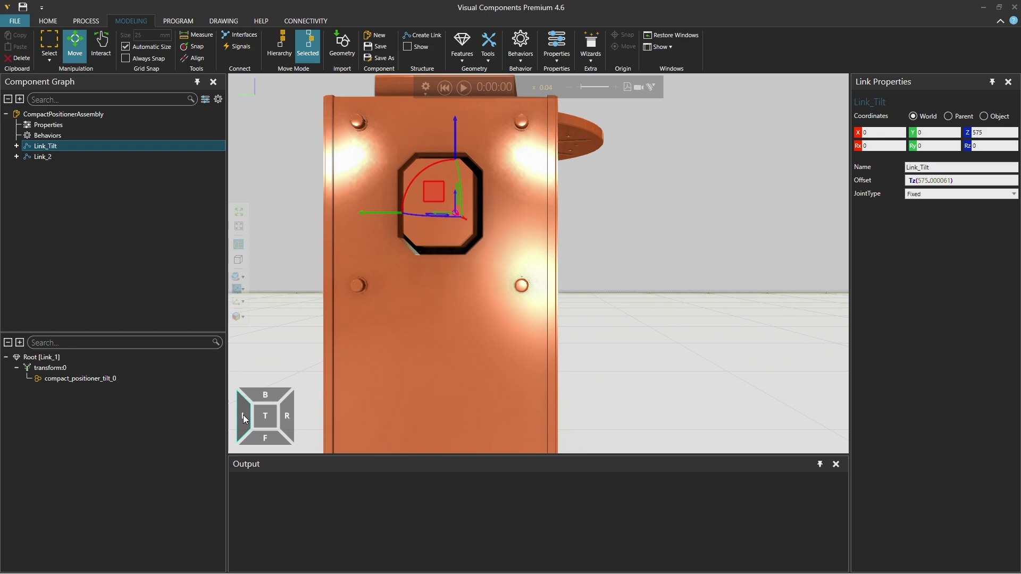
left_click(241, 259)
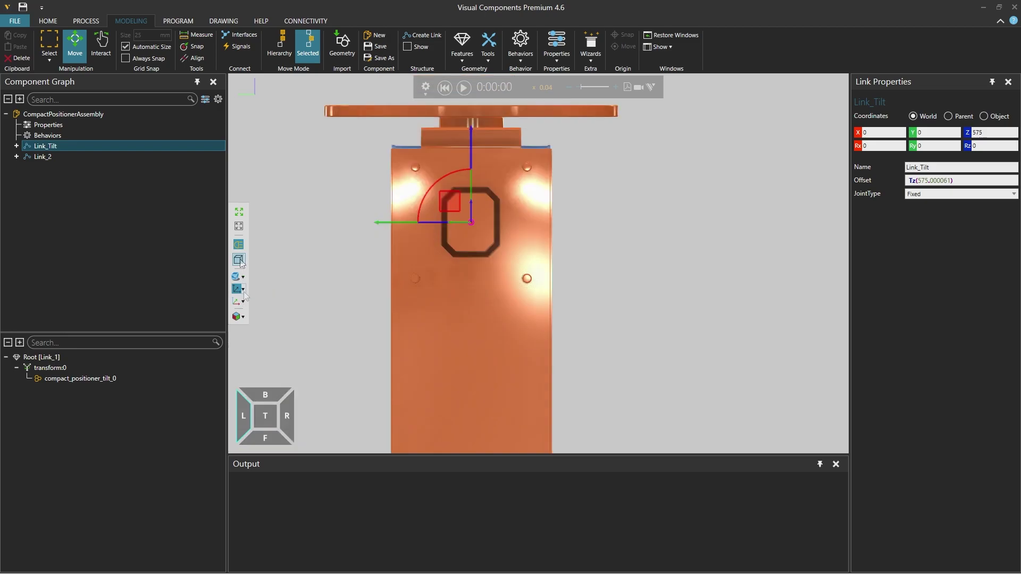
left_click(243, 279)
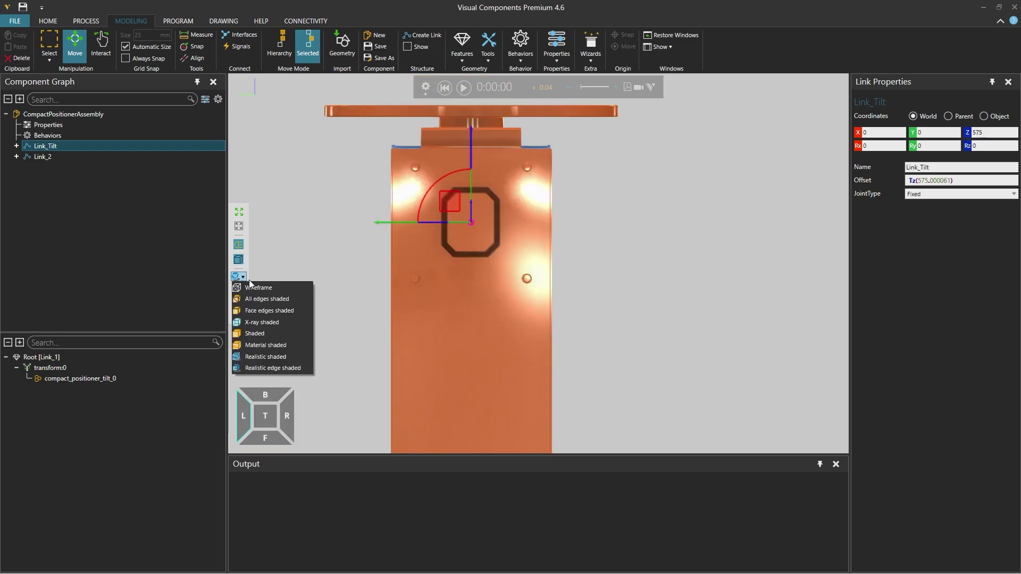
left_click(259, 289)
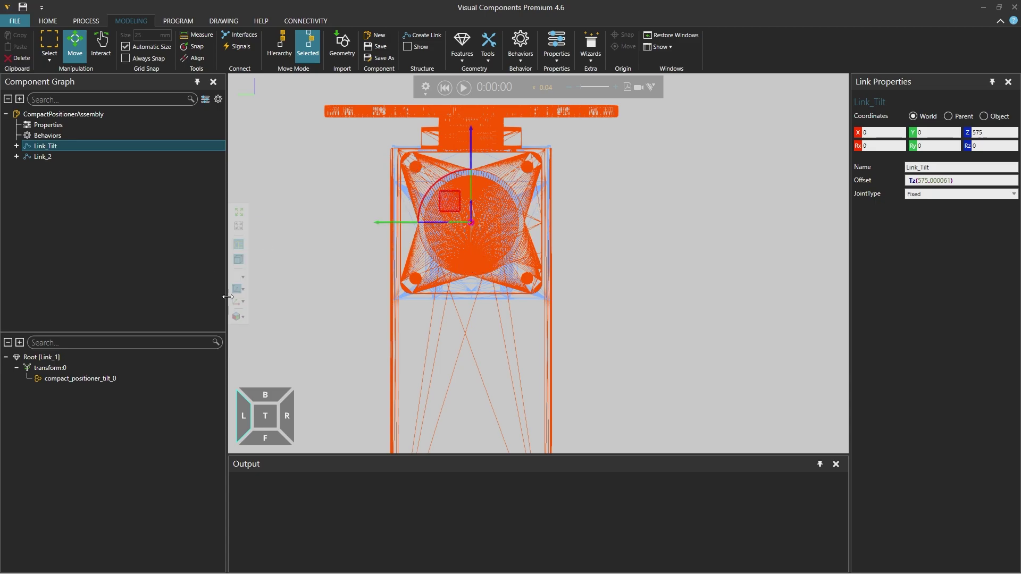
left_click(244, 276)
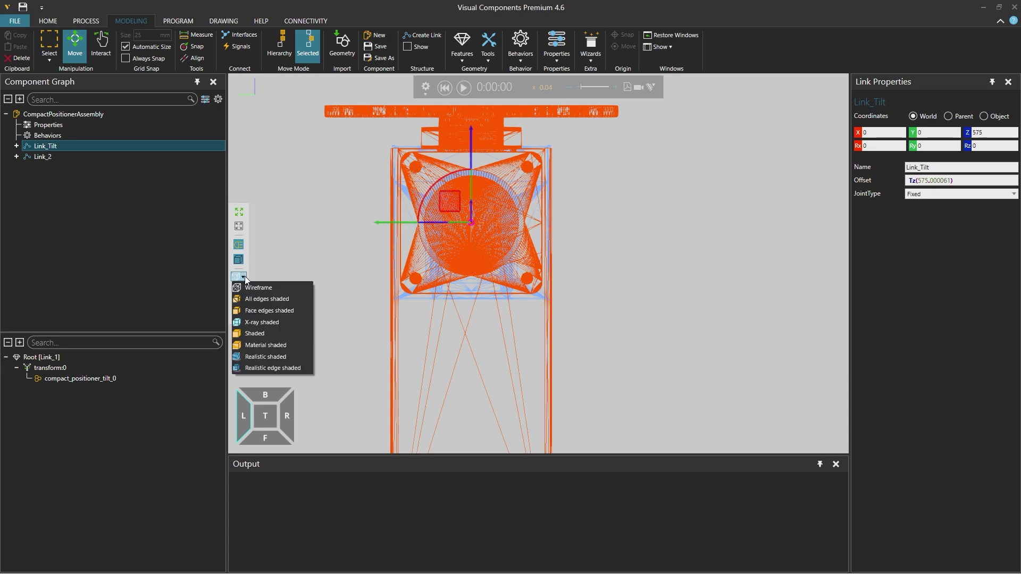
left_click(267, 355)
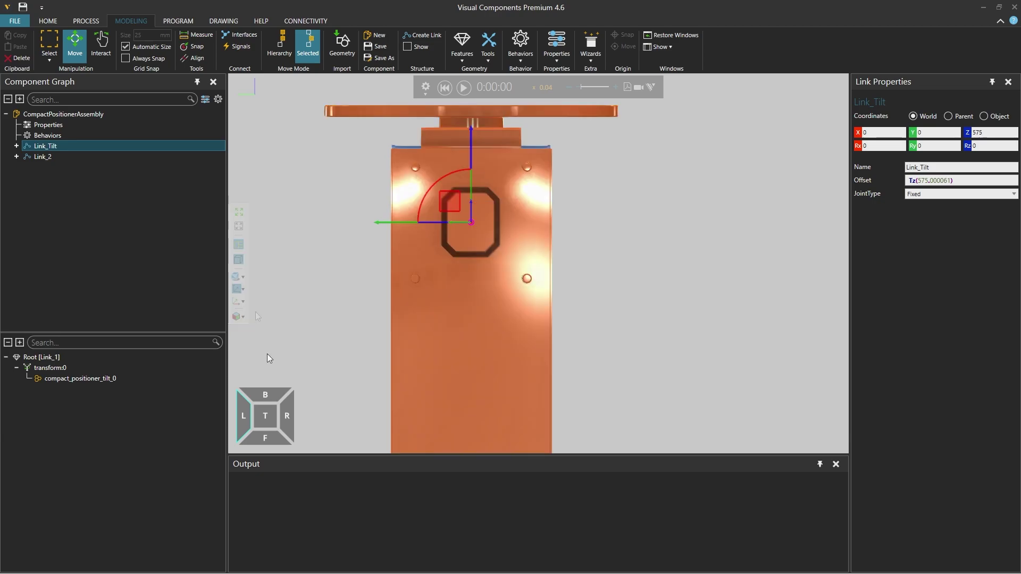
left_click(242, 263)
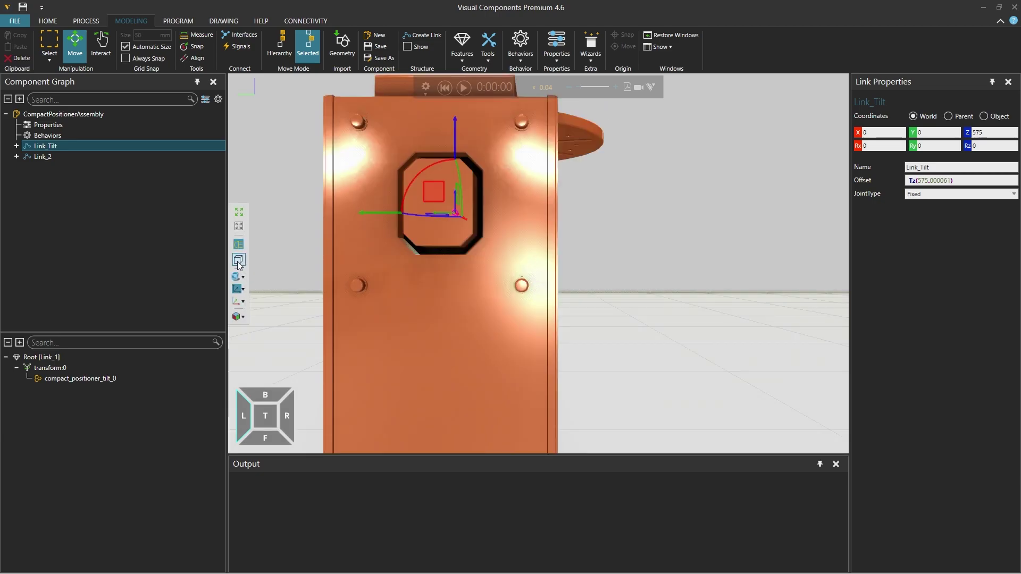
right_click_drag(714, 277, 655, 308)
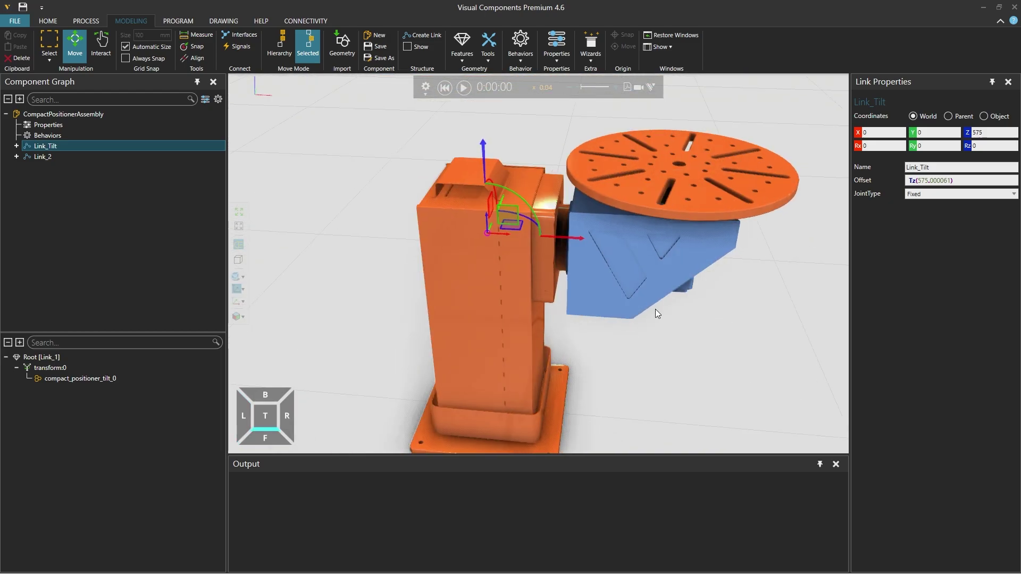
Step: Make Link_Tilt a rotational joint turning about +X
middle_click_drag(665, 338, 612, 288)
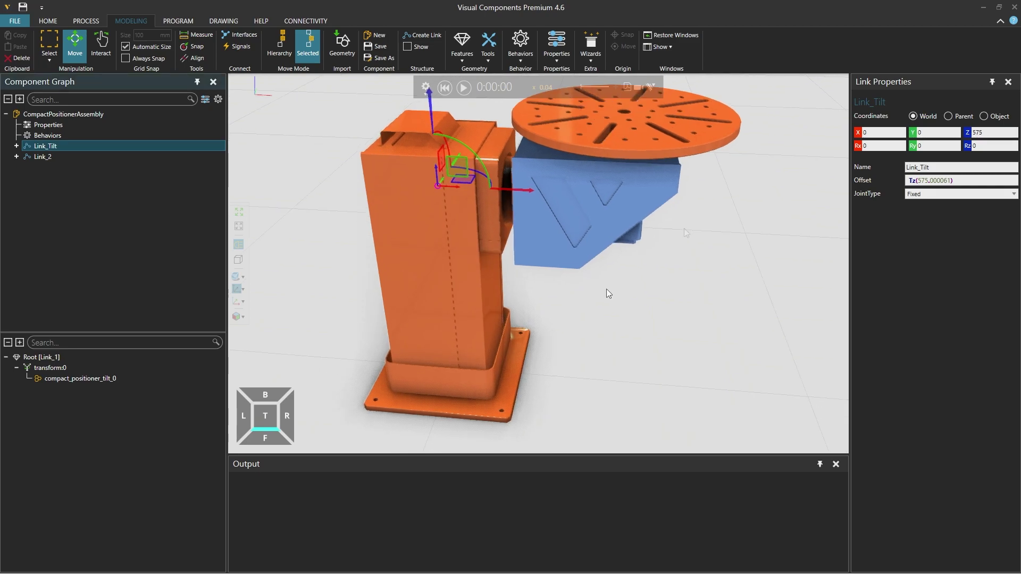
left_click(914, 197)
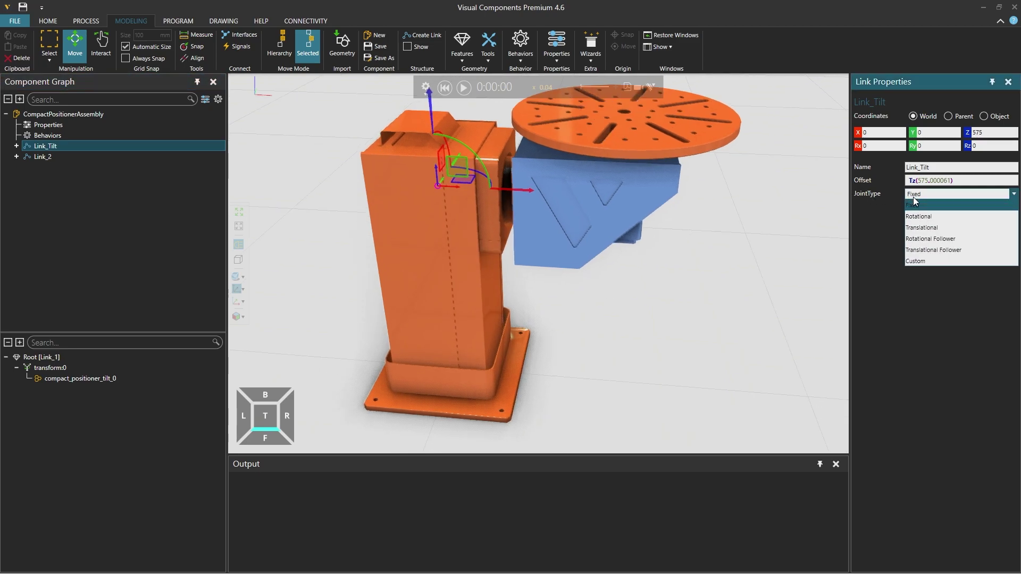
left_click(936, 218)
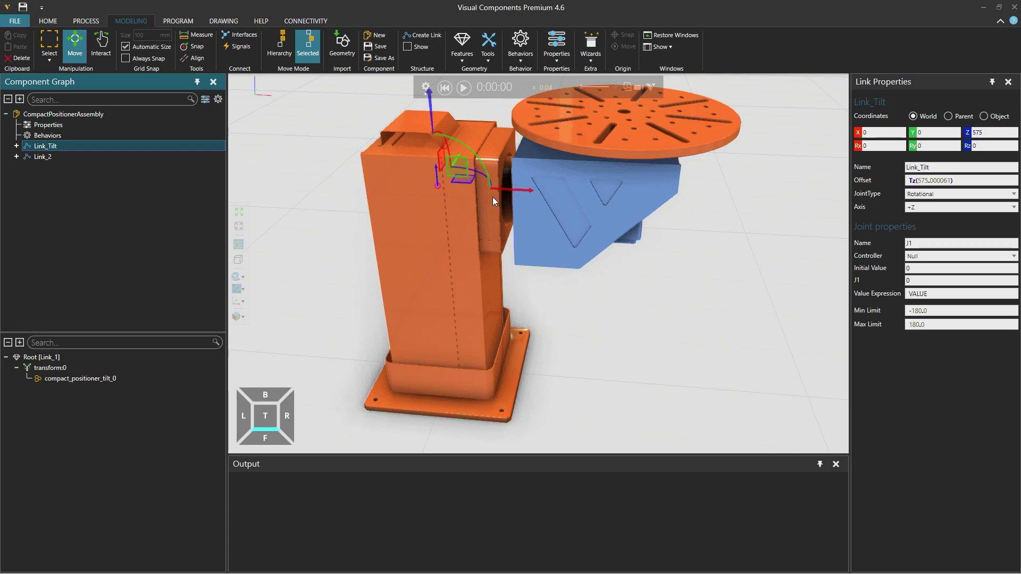
left_click(936, 206)
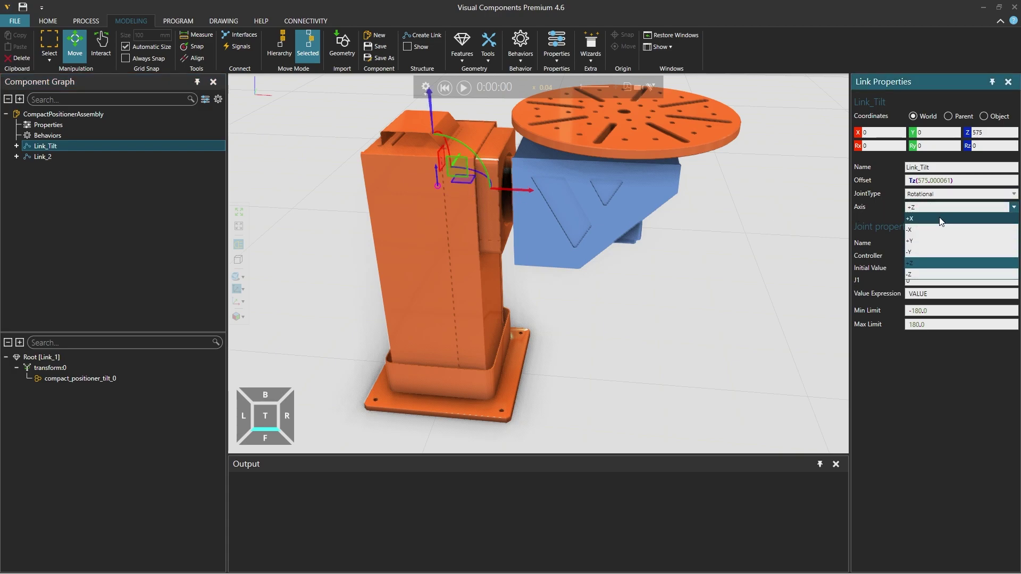
left_click(941, 219)
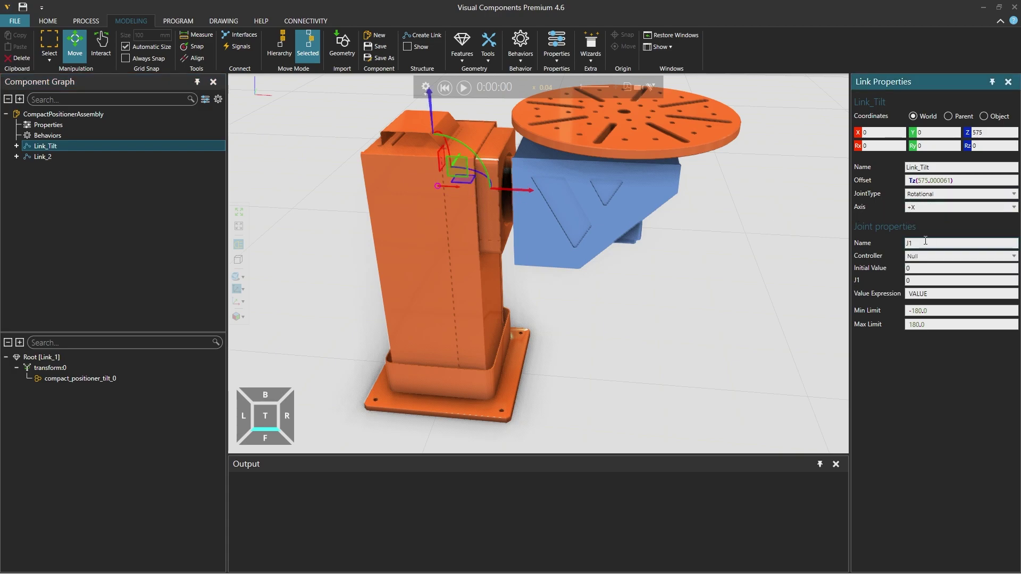
Step: Rename the tilt joint from J1 to E1
key("Tab")
type("E1")
key("Return")
left_click(956, 258)
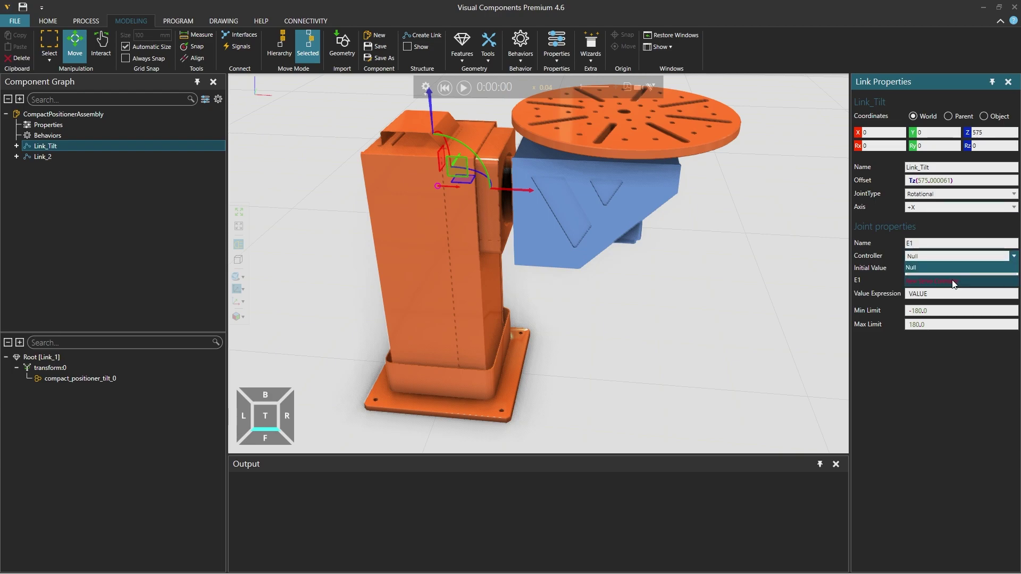
Step: Give E1 a new servo controller with max speed 360 and max acceleration 360*4
left_click(930, 282)
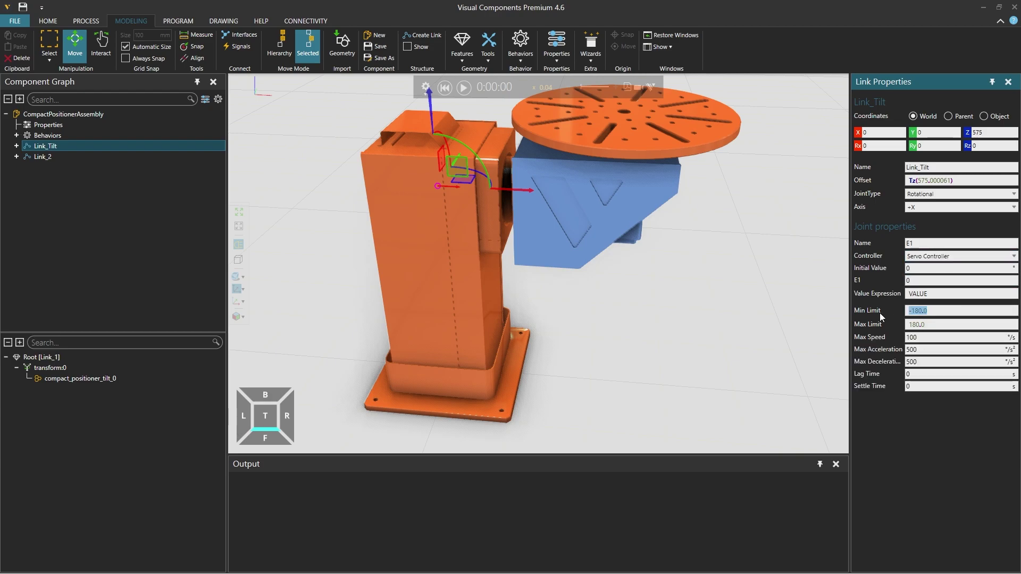
left_click(913, 325)
key("Tab")
type("360")
key("Return")
key("Tab")
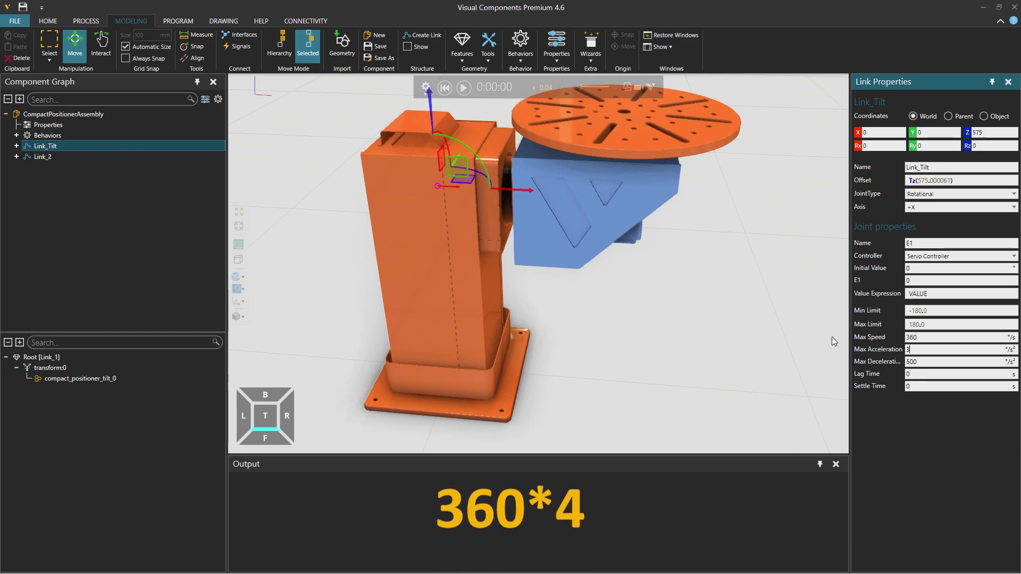
type("360*4")
key("Return")
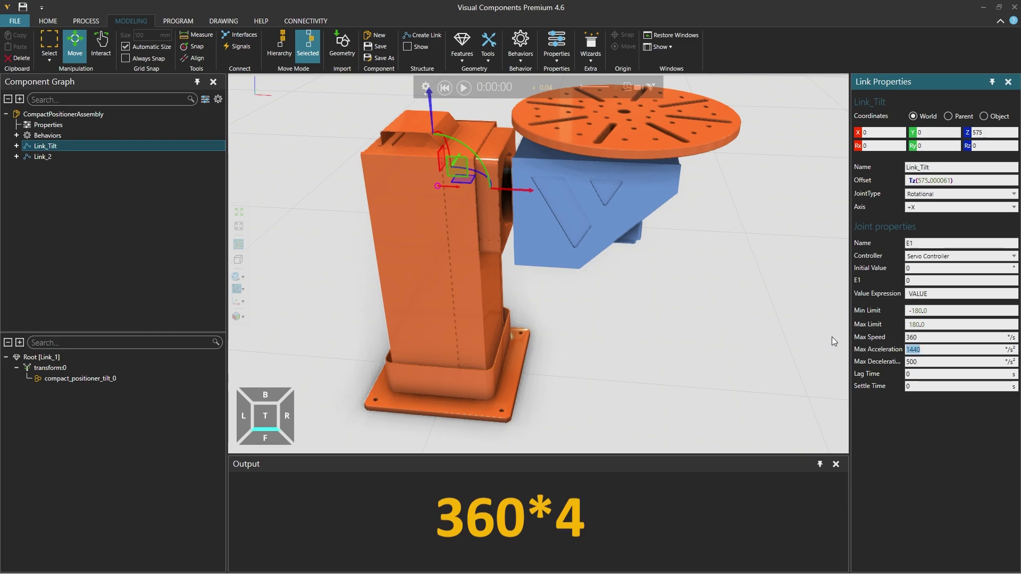
Step: Set E1's max deceleration to 360*4, giving 1440
double_click(966, 339)
key("ctrl+c")
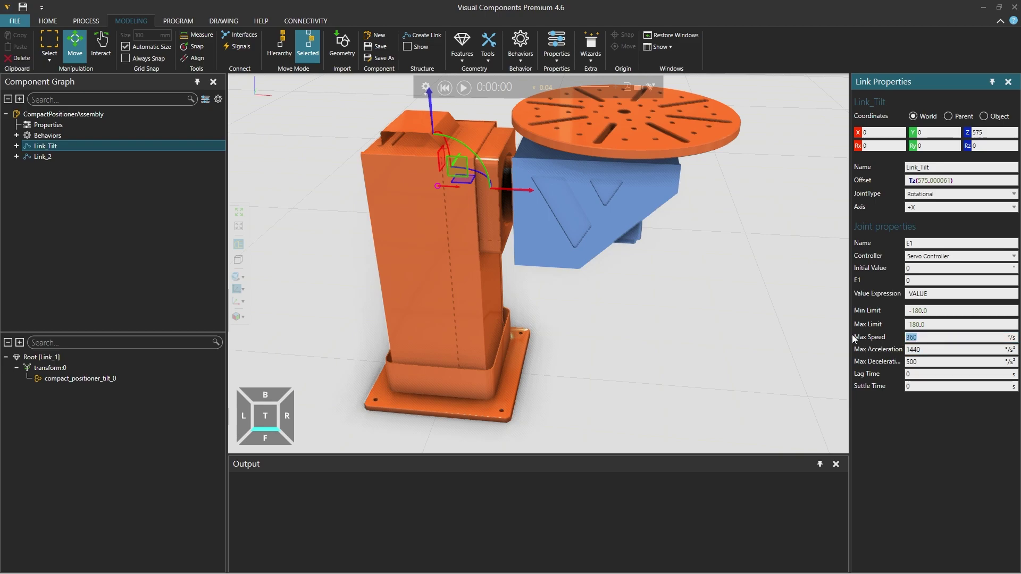
double_click(926, 362)
key("ctrl+v")
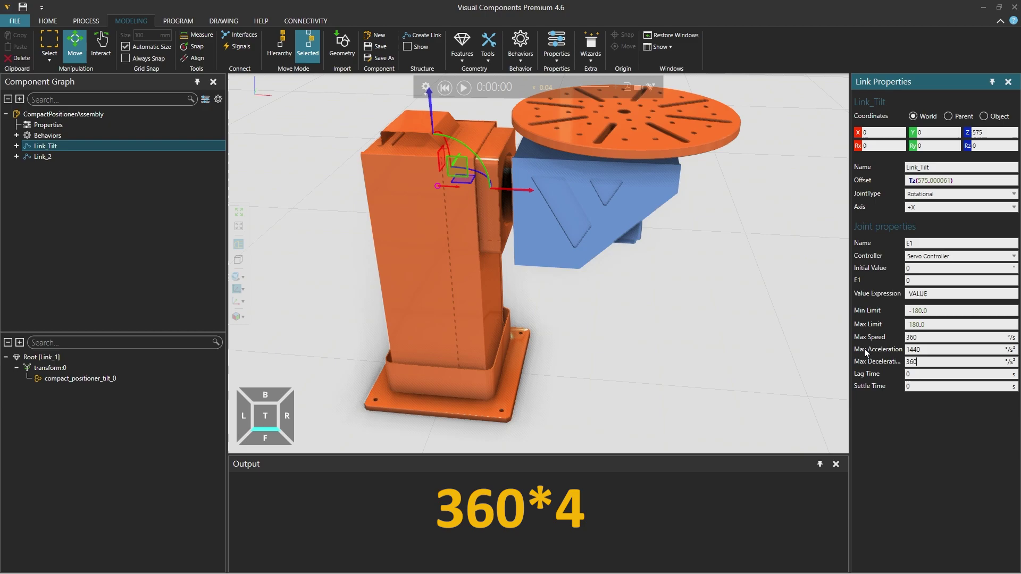
type("*4")
key("Return")
right_click_drag(626, 311, 610, 315)
Step: Rename the turntable link Link_2 to Link_Rotary
left_click(41, 160)
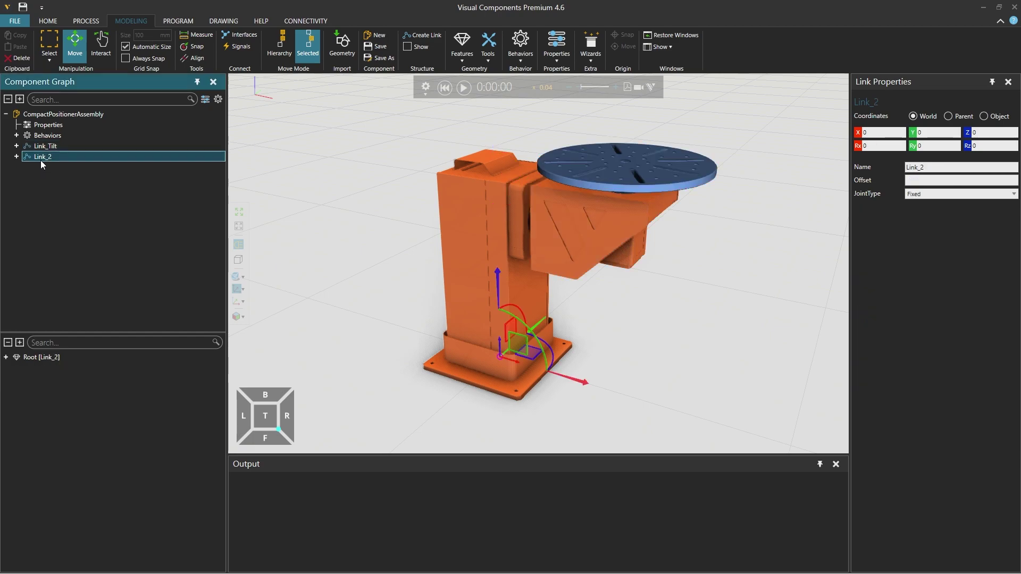
left_click(936, 166)
key("BackSpace")
type("Rotary")
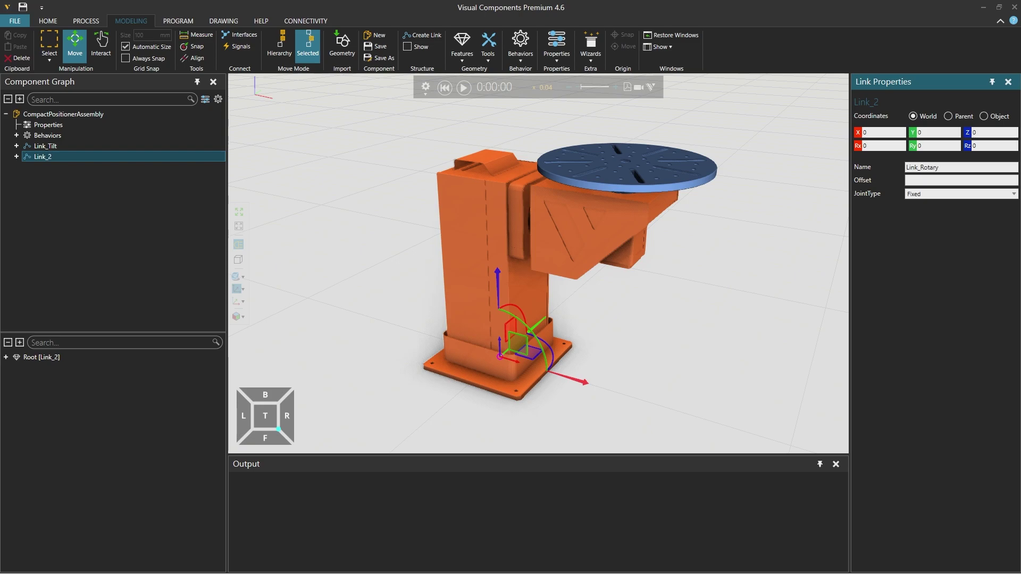
key("Return")
Step: Drag the tilt housing in Interact mode to test-swing the tilt joint
left_click(99, 44)
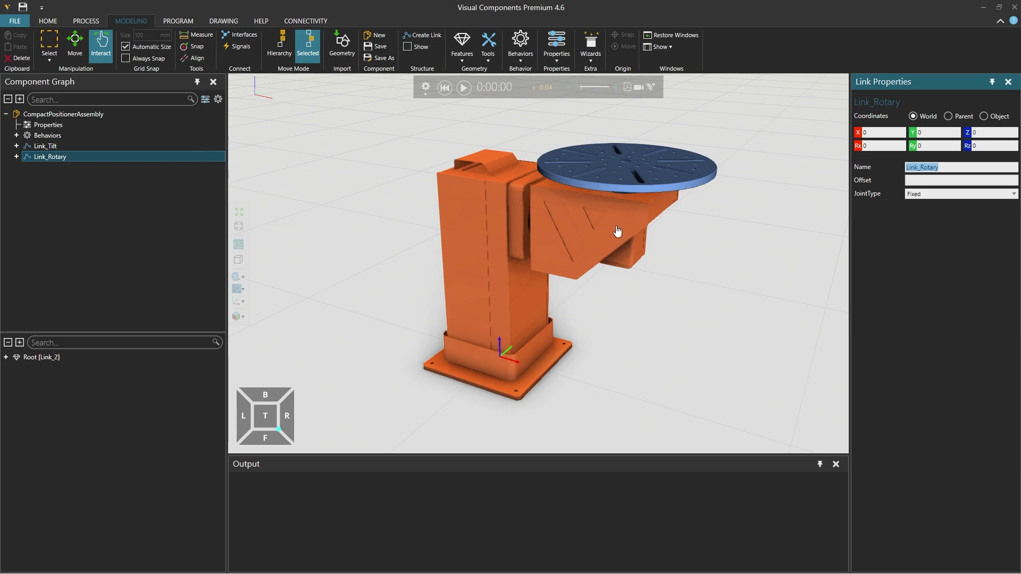
left_click_drag(625, 212, 587, 195)
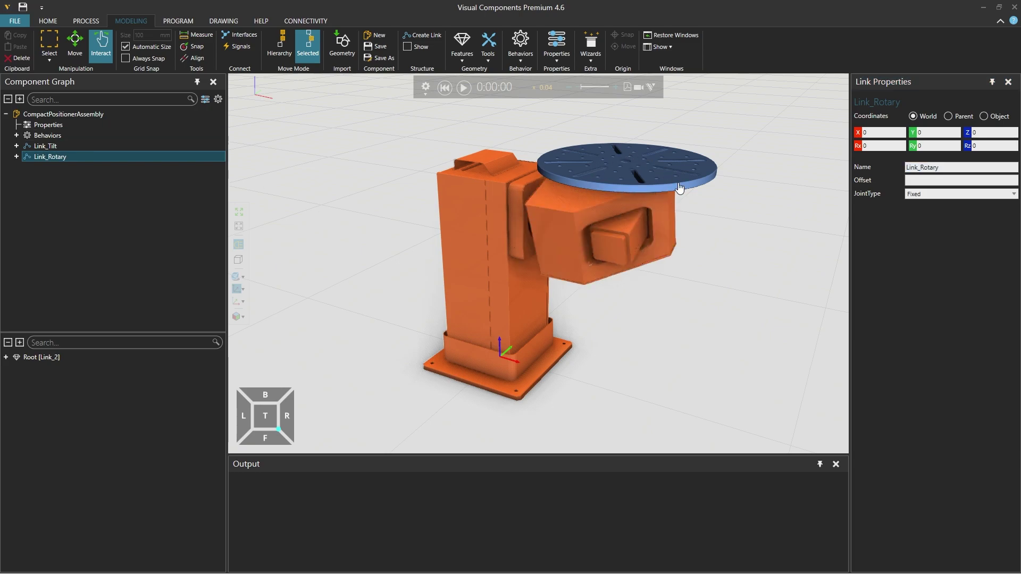
left_click_drag(680, 188, 592, 215)
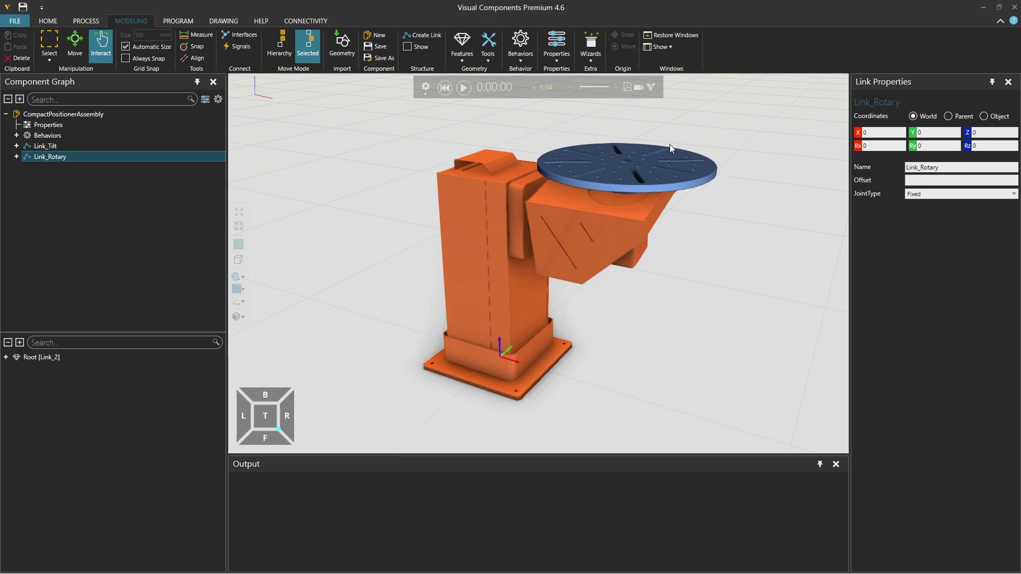
Step: Reset the simulation to the initial pose and show the link structure in Move mode
left_click(445, 88)
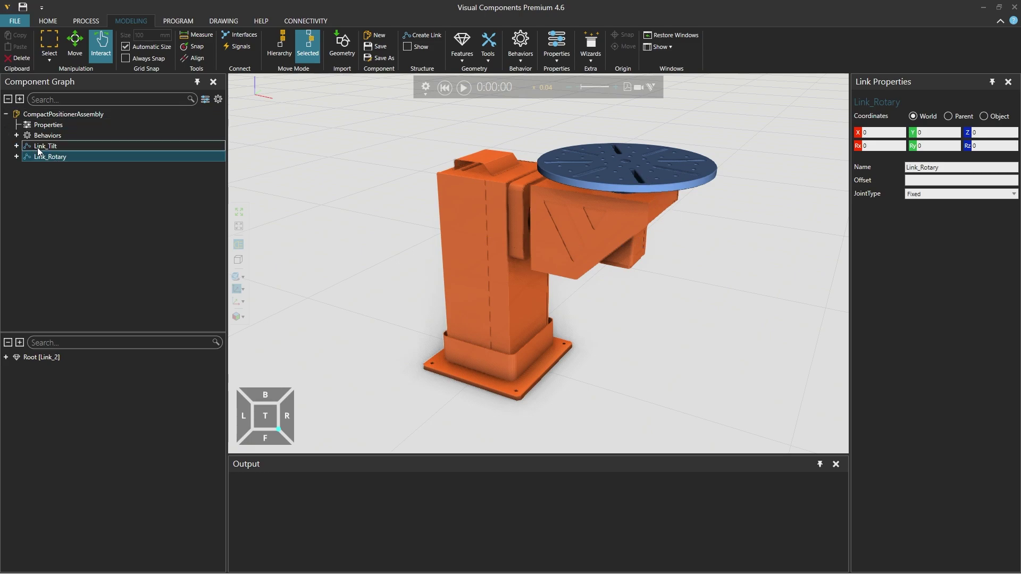
left_click(81, 43)
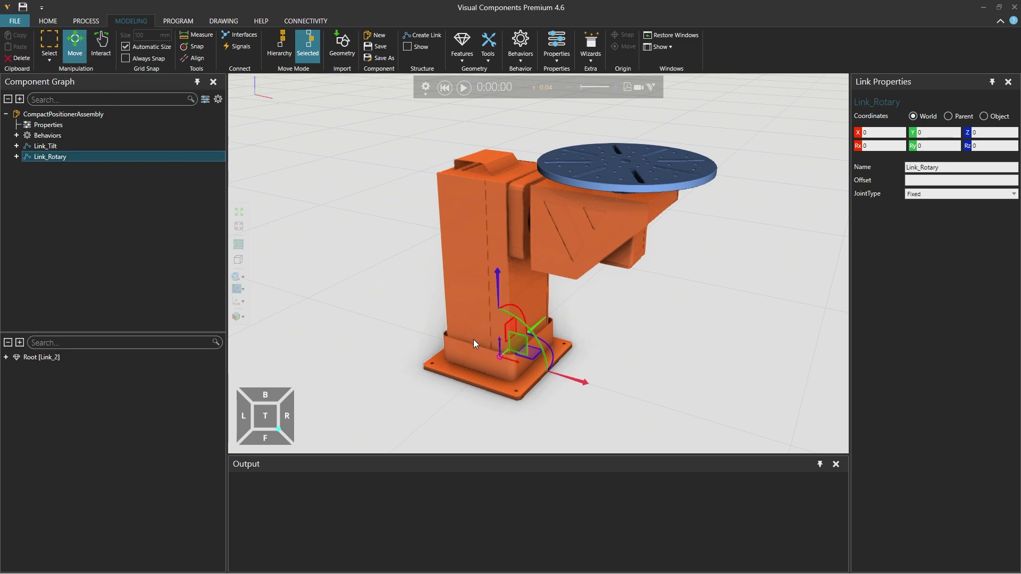
left_click(408, 48)
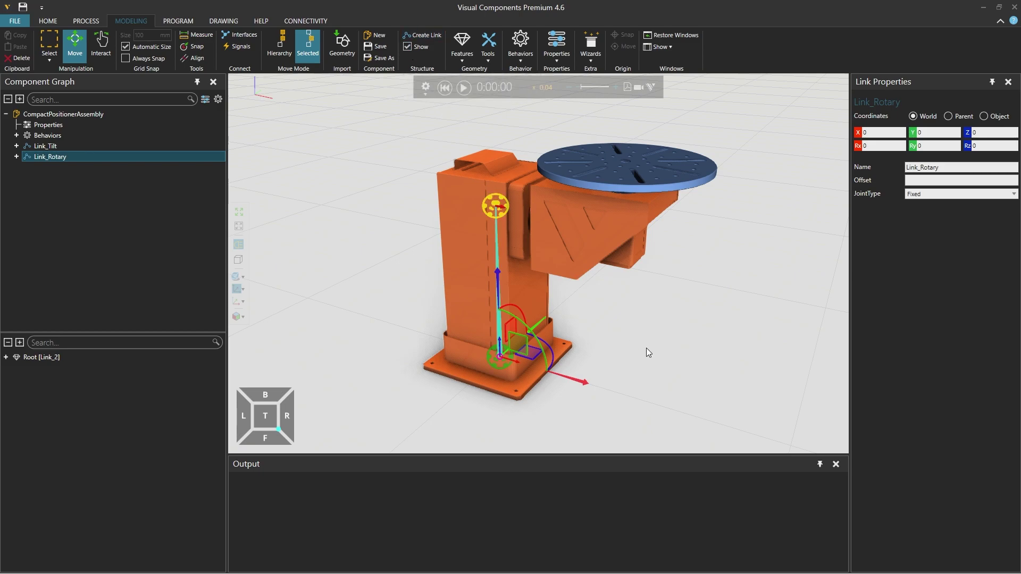
right_click_drag(647, 347, 653, 352)
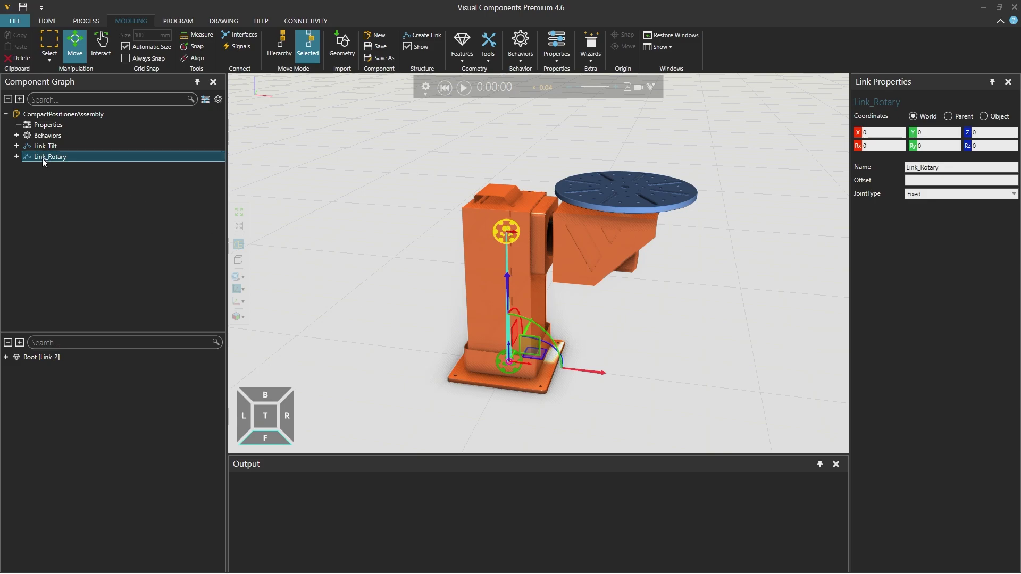
Step: Drag Link_Rotary under Link_Tilt in the Component Graph, giving it offset Tz -575
left_click_drag(43, 158, 68, 148)
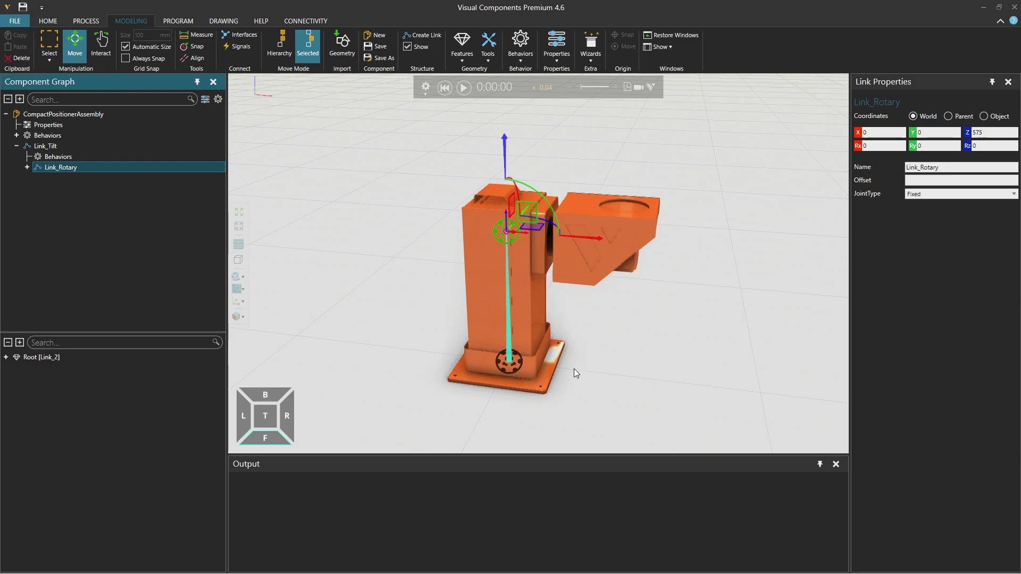
scroll(573, 368, "down", 3)
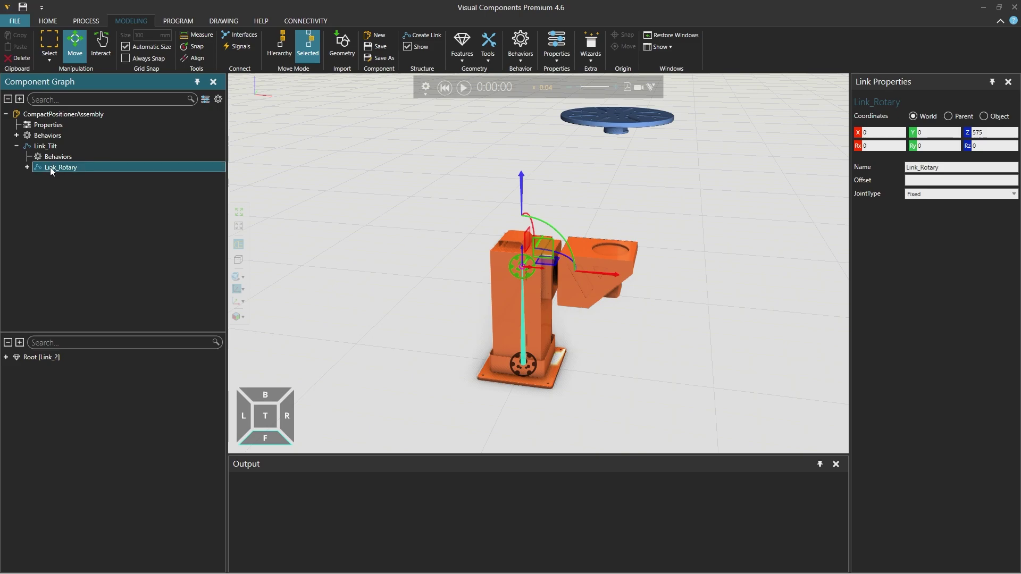
left_click_drag(50, 167, 66, 116)
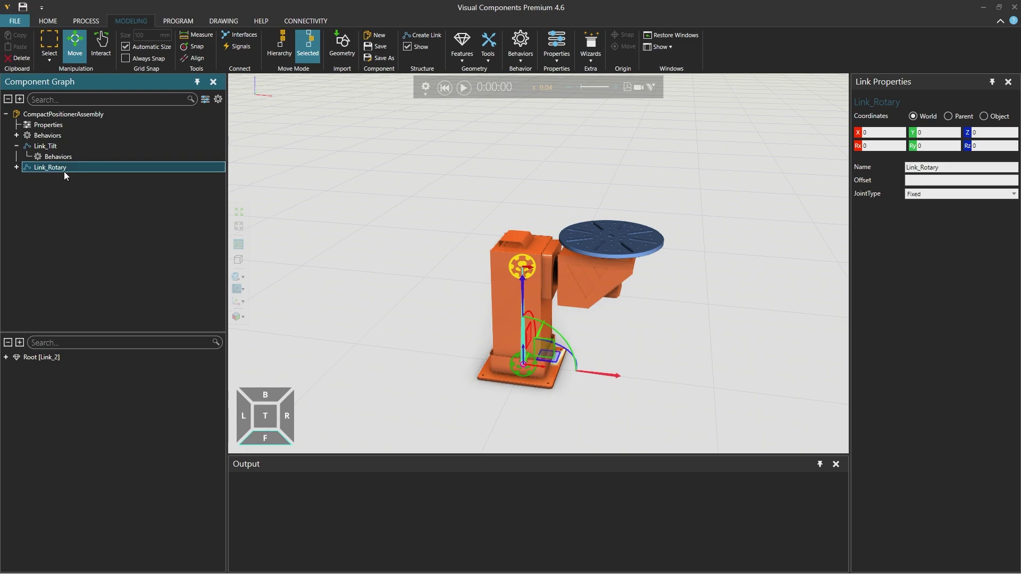
left_click_drag(64, 171, 94, 145)
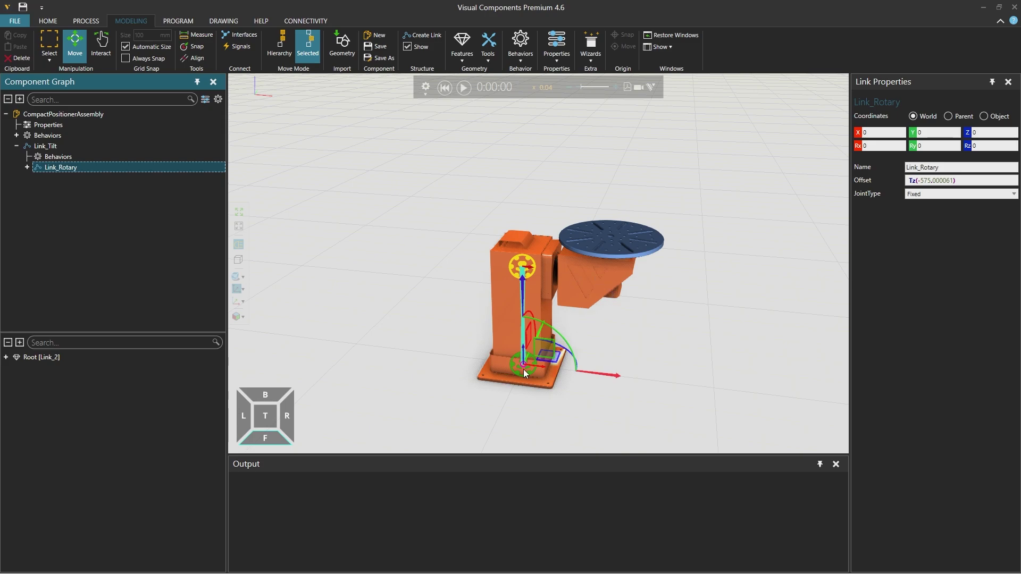
Step: Select the Link_Rotary link and restrict moves to its link frame only
left_click(85, 114)
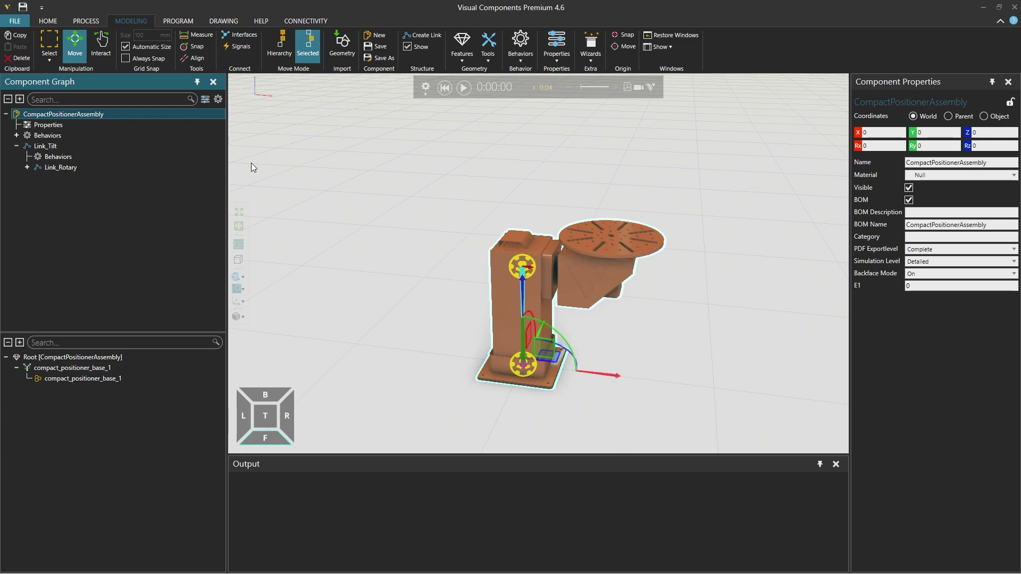
left_click(510, 352)
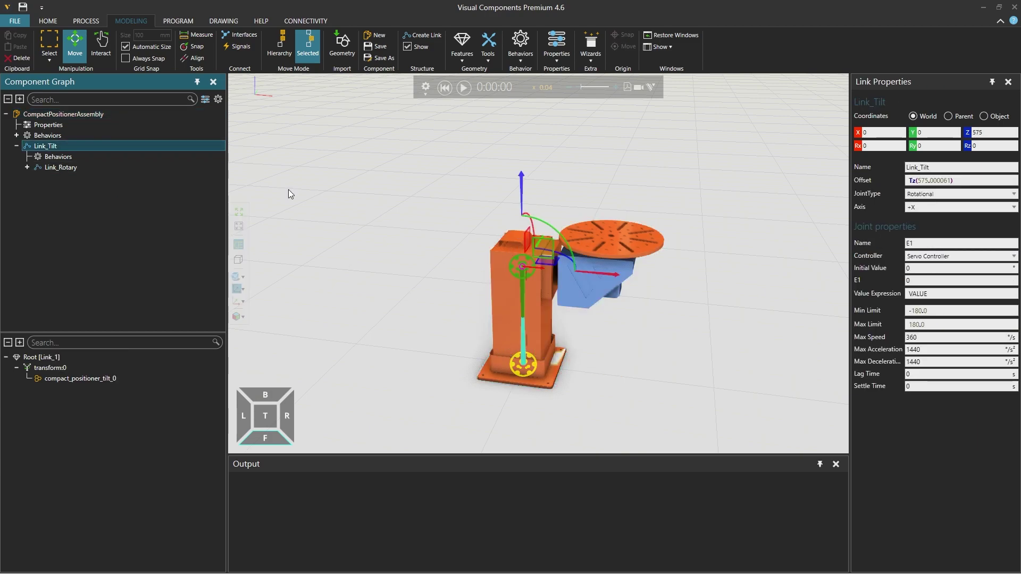
left_click(59, 168)
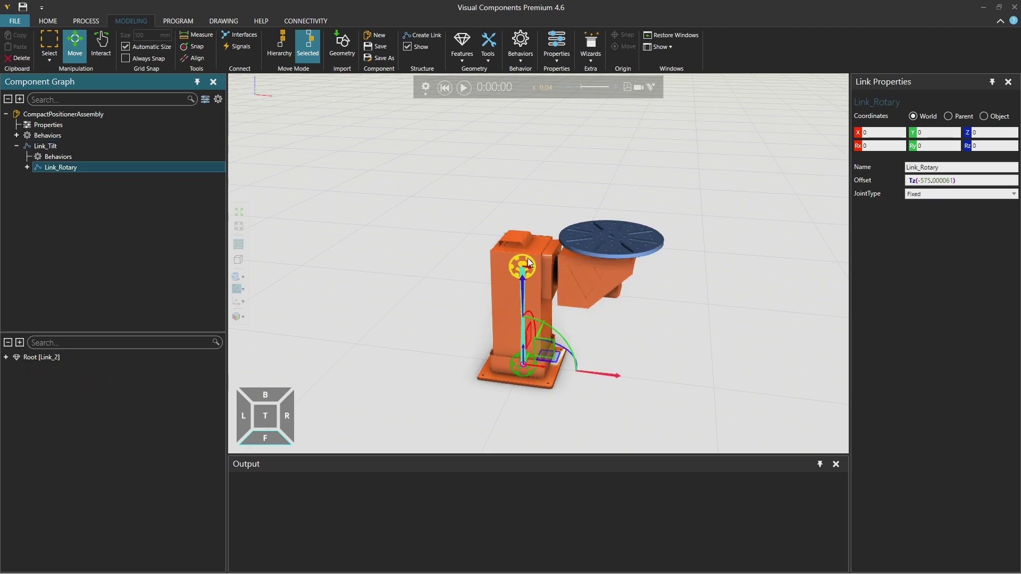
scroll(549, 362, "up", 3)
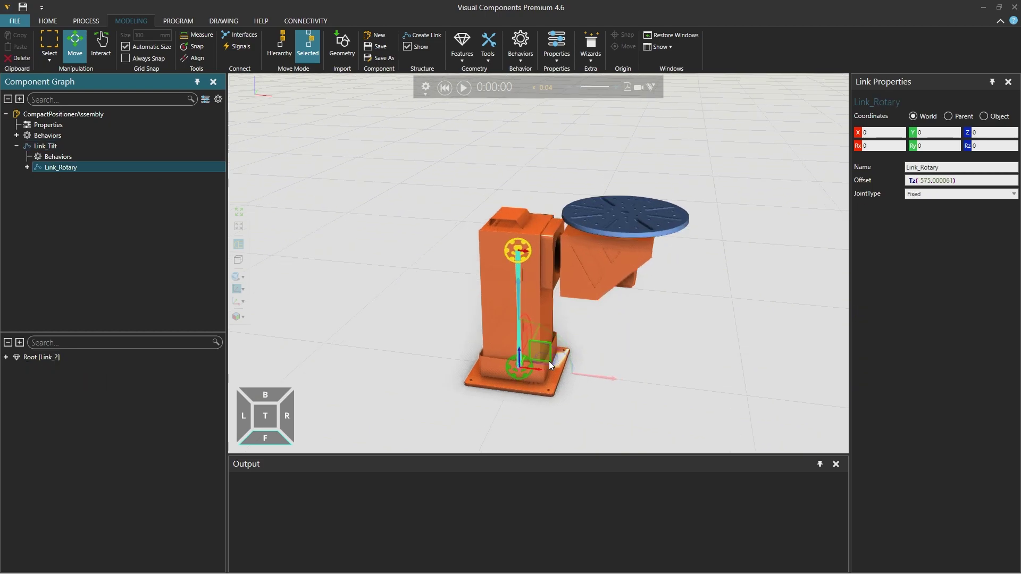
right_click_drag(602, 423, 506, 342)
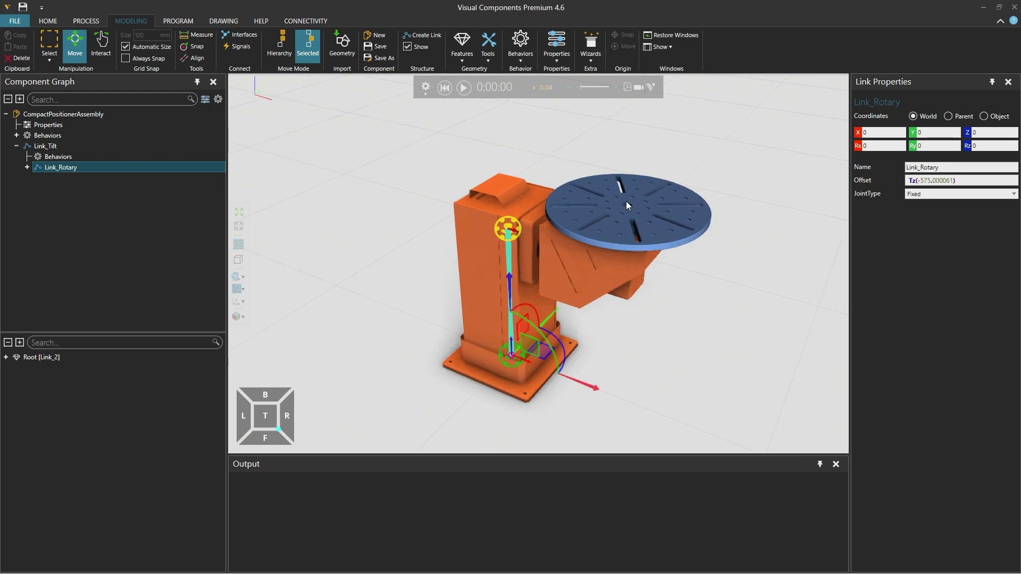
scroll(627, 208, "up", 2)
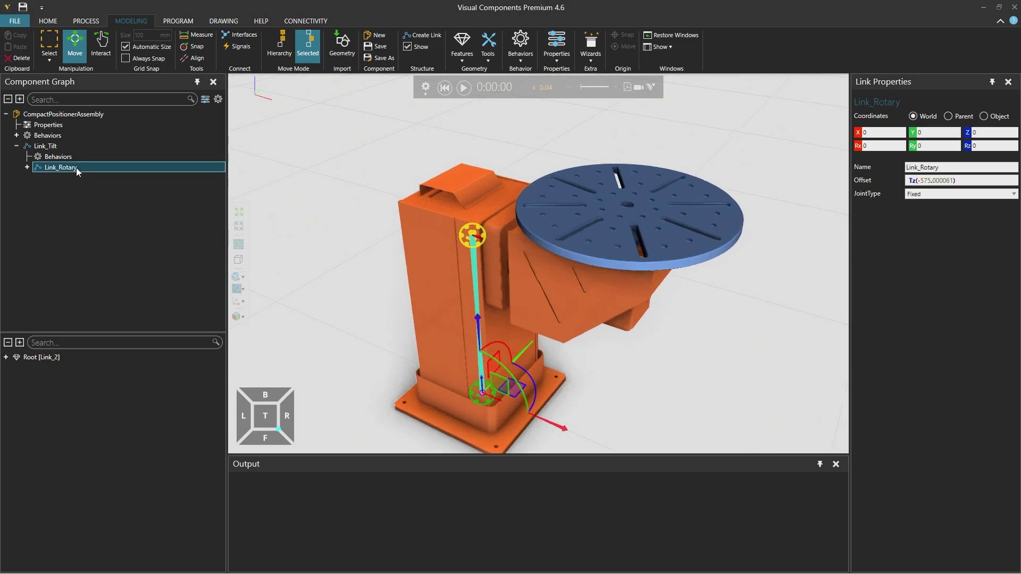
left_click(308, 47)
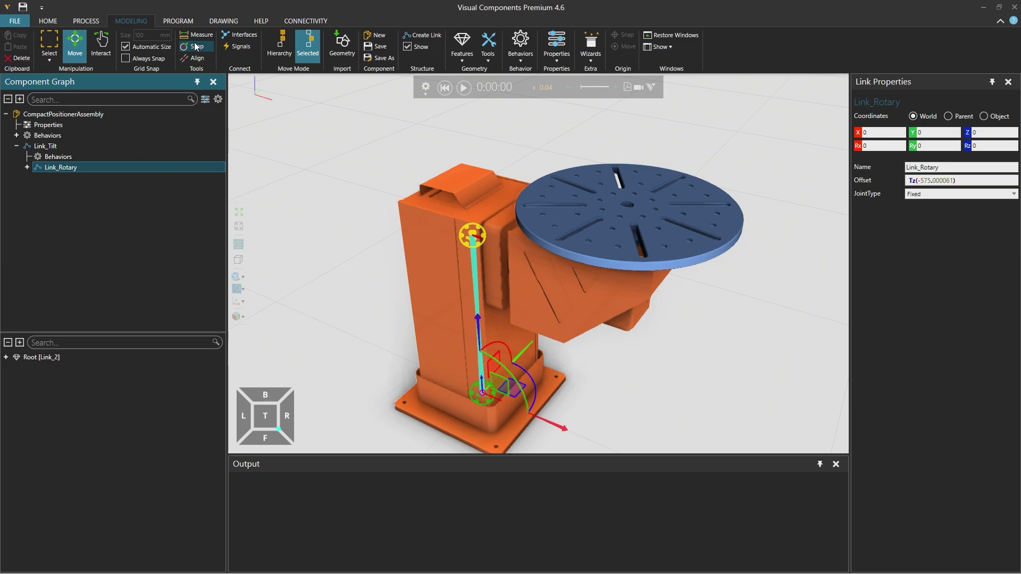
Step: Move Link_Rotary's frame to the turntable's top centre at offset 441, 0, 200
left_click_drag(483, 390, 607, 250)
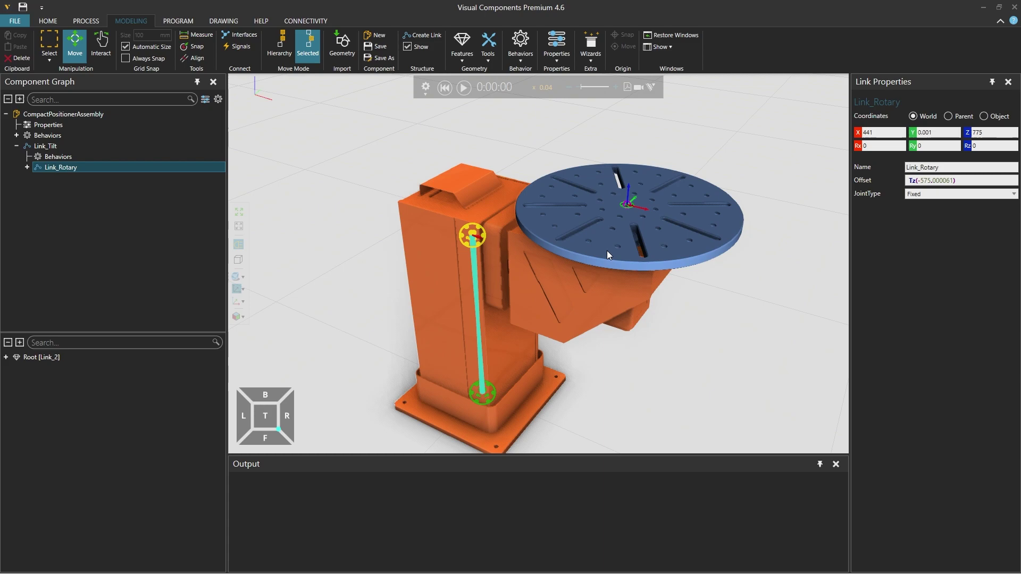
left_click_drag(607, 250, 608, 250)
scroll(633, 212, "up", 3)
scroll(628, 209, "up", 6)
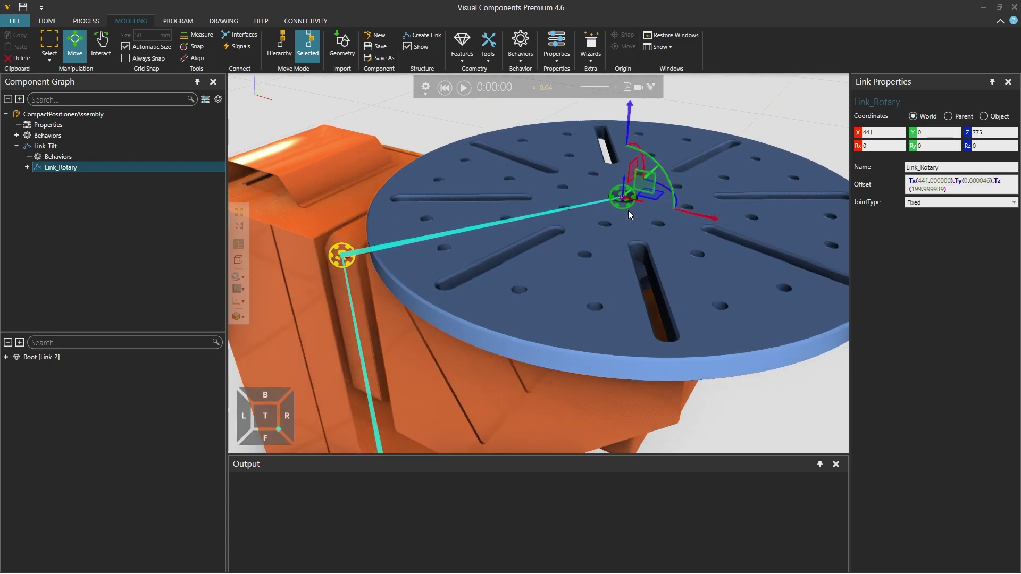
right_click_drag(619, 217, 655, 230)
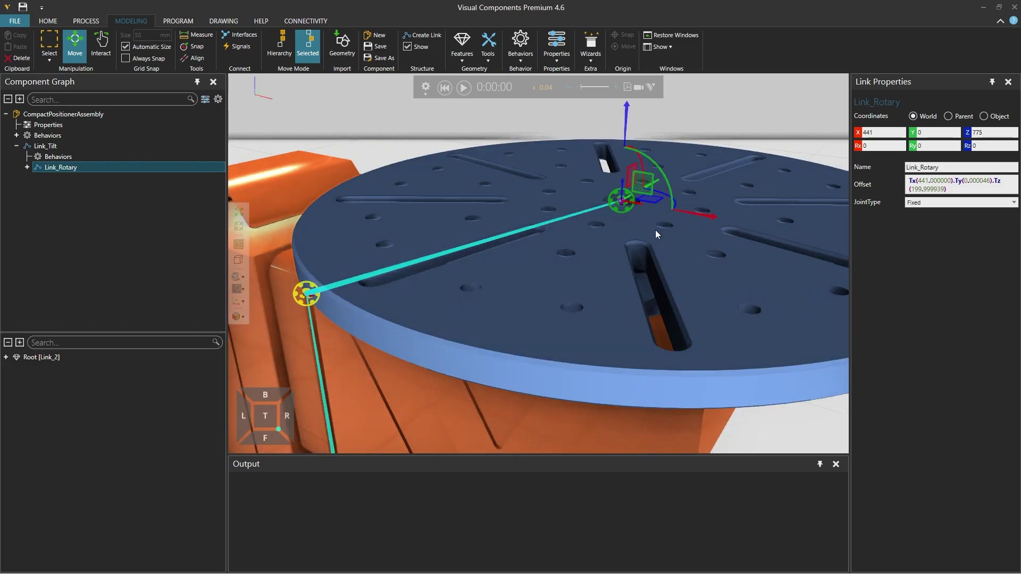
scroll(653, 231, "down", 5)
scroll(647, 221, "down", 2)
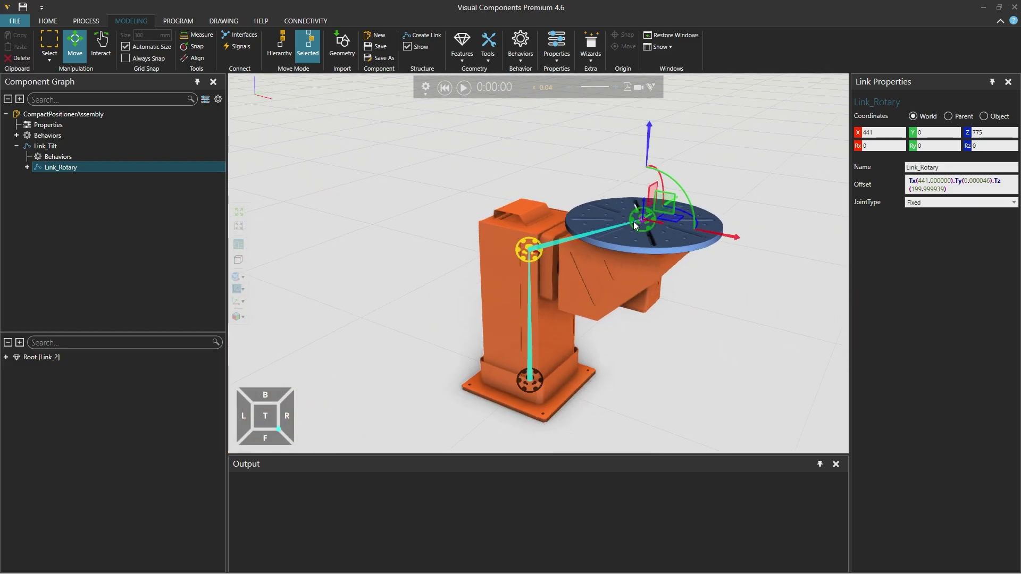
Step: Make Link_Rotary a rotational joint named E2
left_click(68, 170)
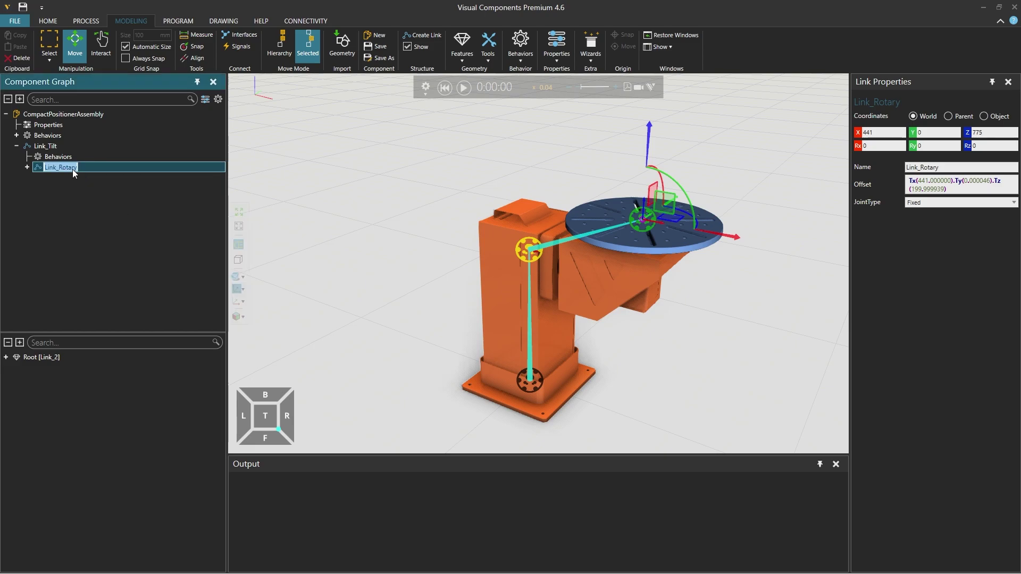
key("Escape")
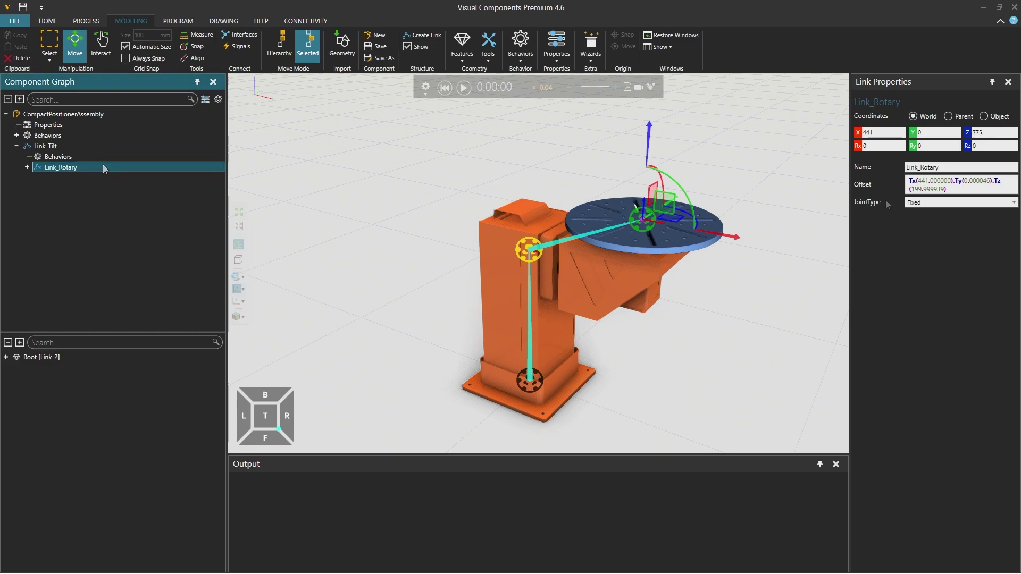
left_click(944, 204)
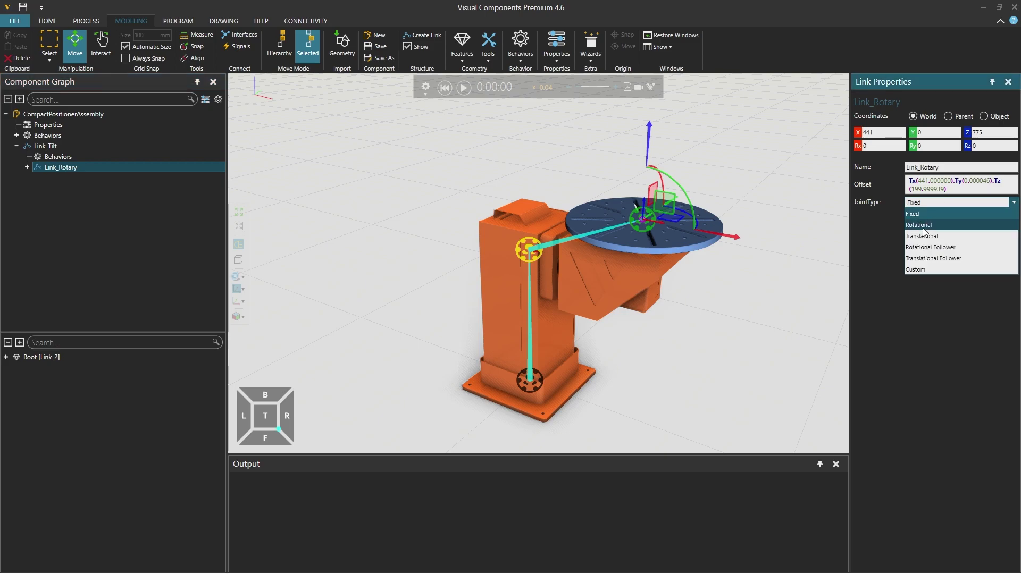
left_click(924, 226)
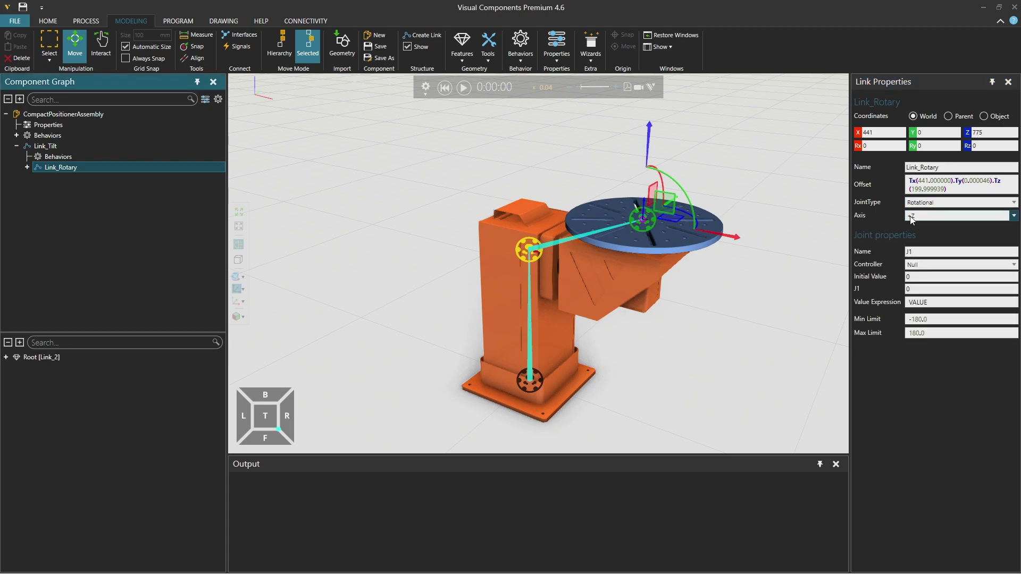
key("Tab")
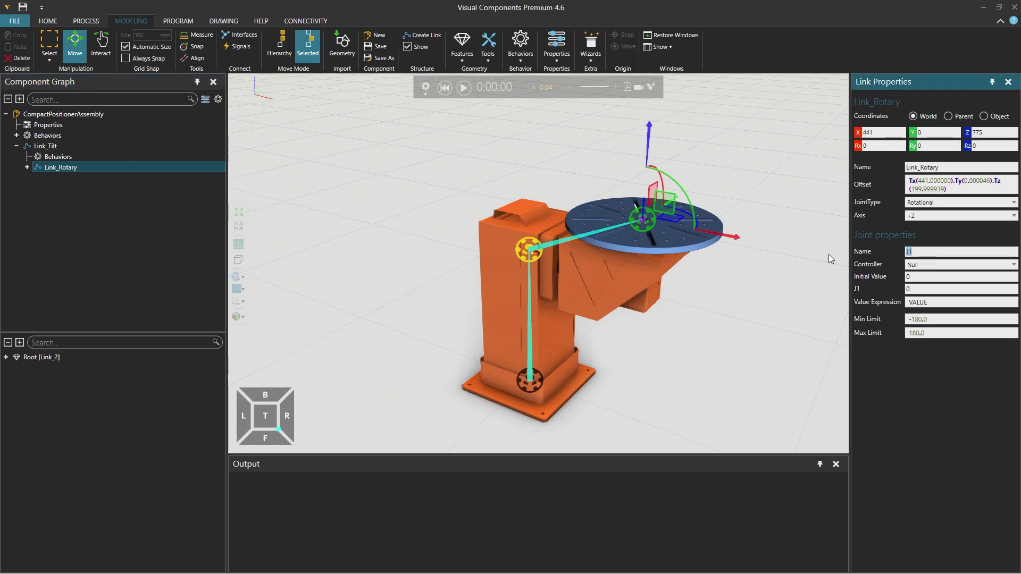
type("E2")
key("Return")
Step: Give E2 a Servo Controller, limits -360/360, max speed 360, acceleration and deceleration 1440
left_click(923, 264)
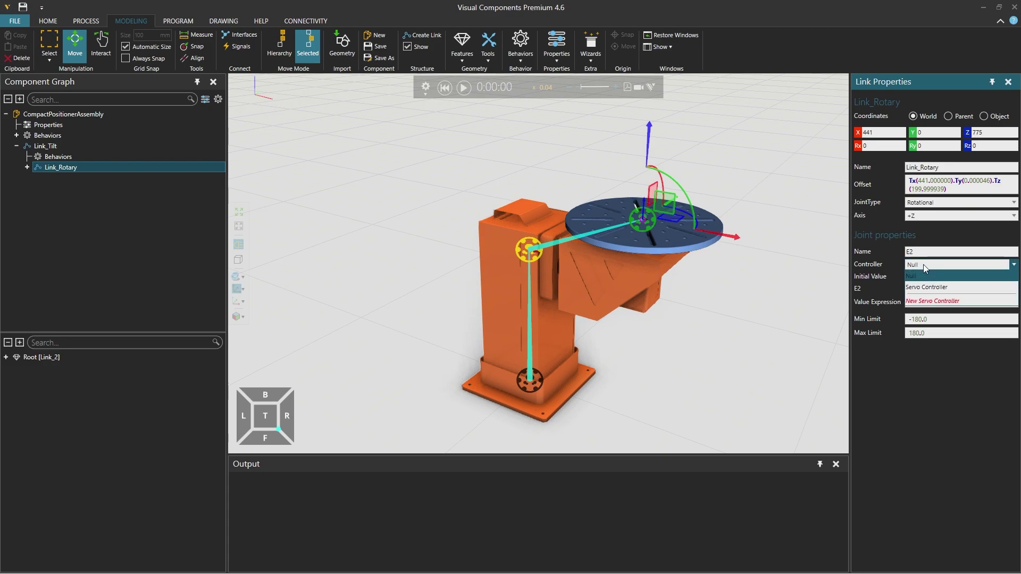
left_click(959, 288)
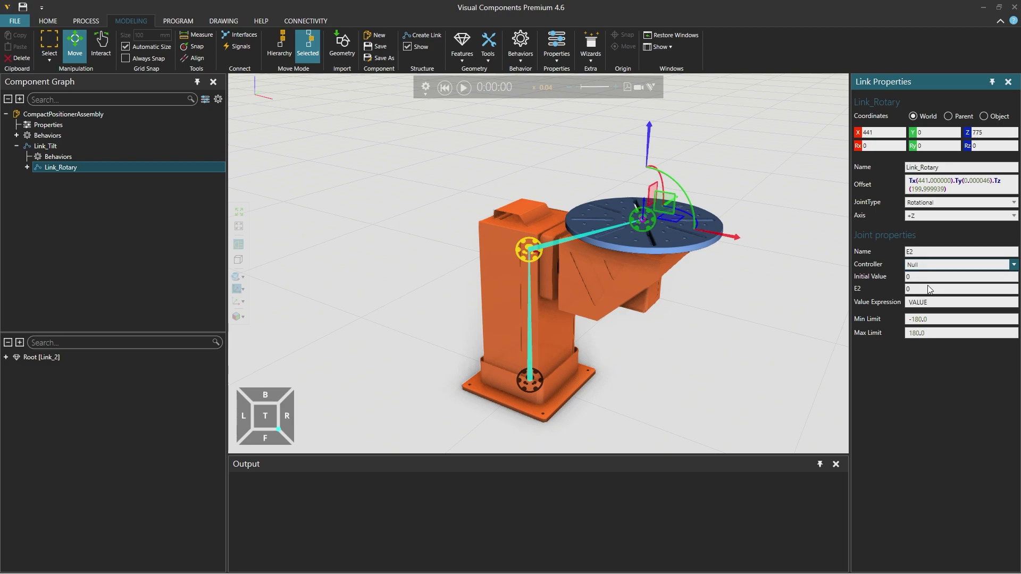
left_click(949, 318)
type("-360")
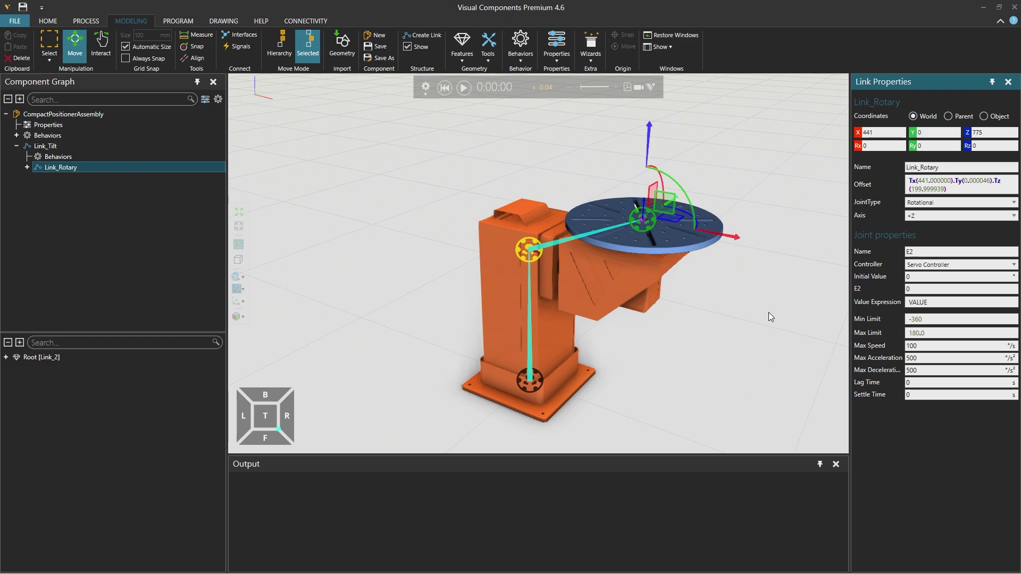
key("Tab")
type("360")
key("Tab")
type("360")
key("Tab")
type("1440")
key("Tab")
type("1440")
key("Return")
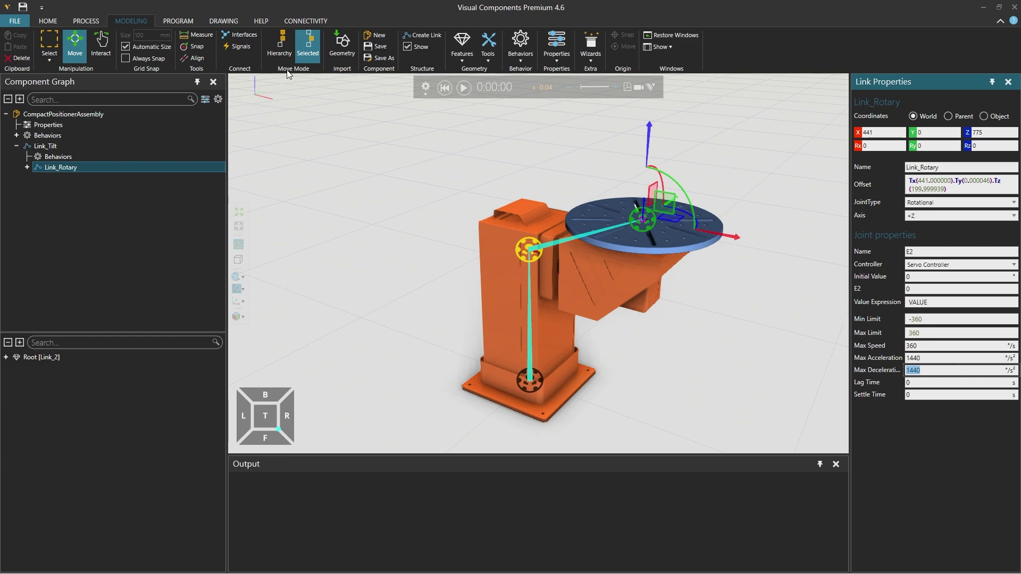
Step: Rotate the turntable on joint E2 in Interact mode, then reset the simulation to 0
left_click(109, 52)
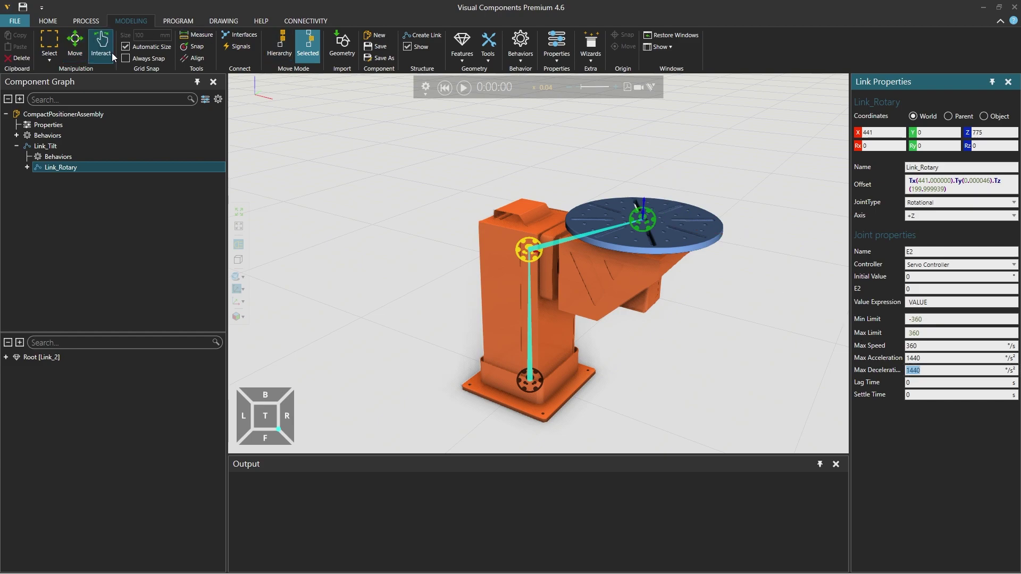
left_click_drag(611, 270, 684, 253)
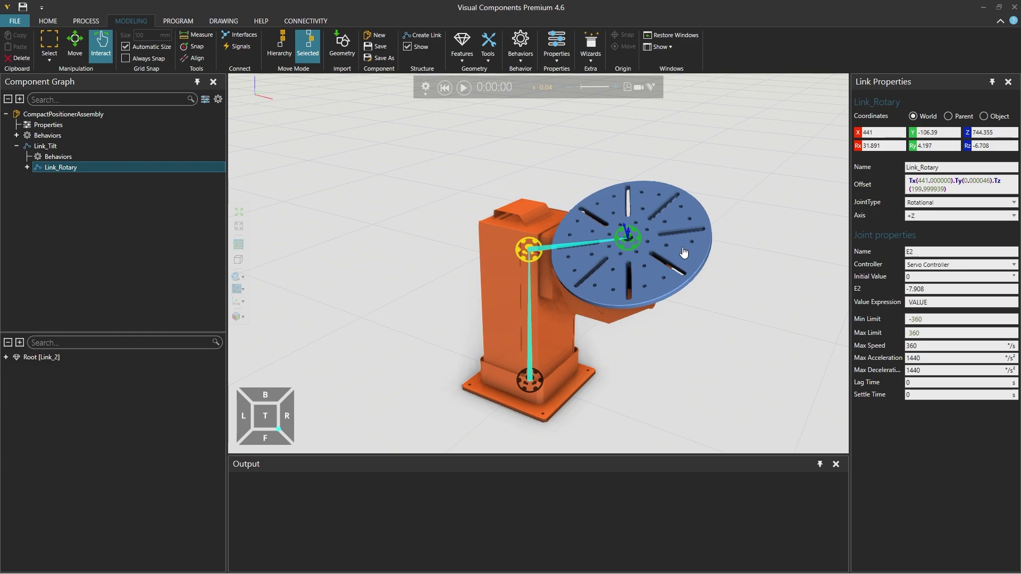
left_click_drag(684, 252, 671, 264)
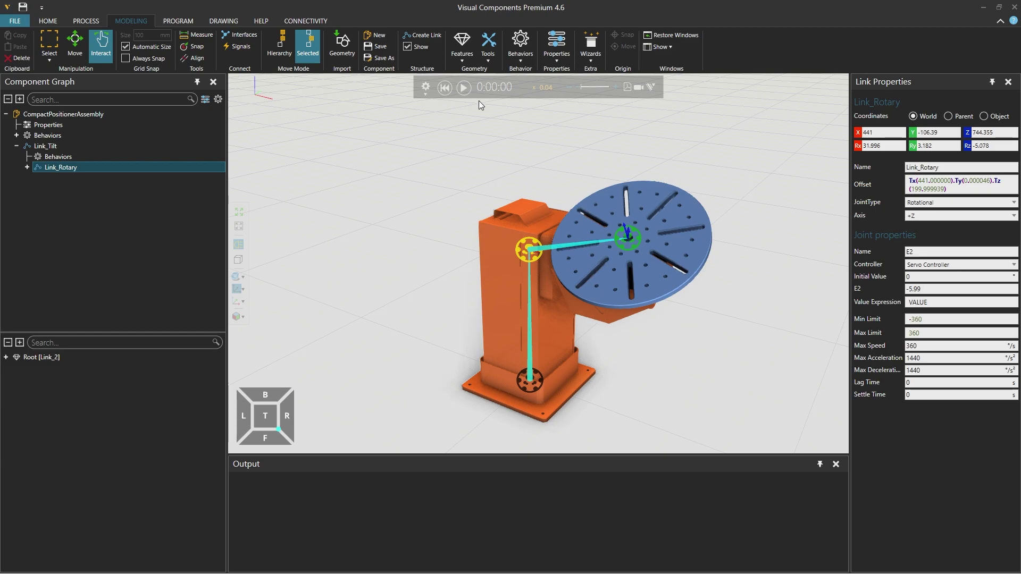
left_click(444, 88)
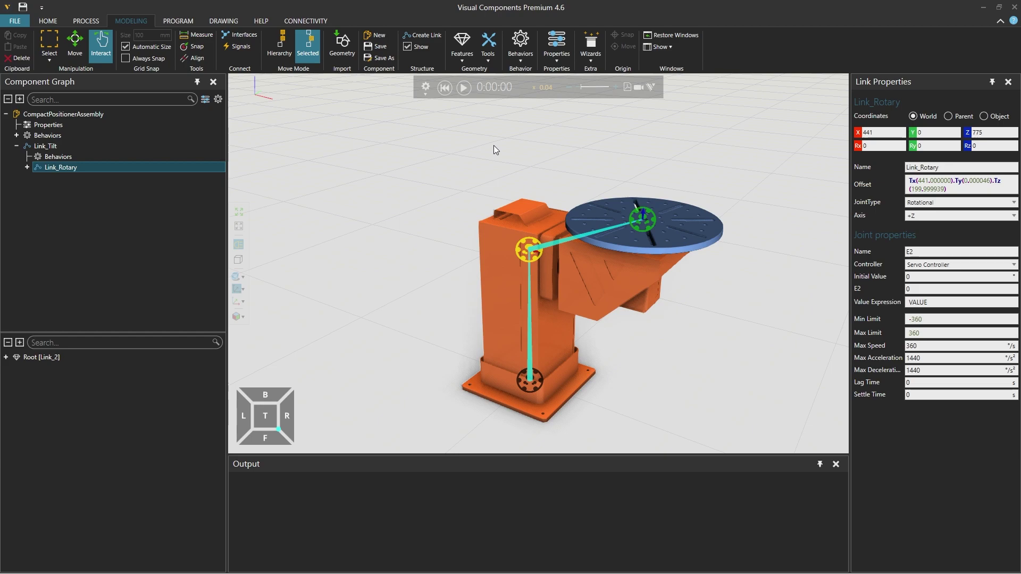
left_click(524, 52)
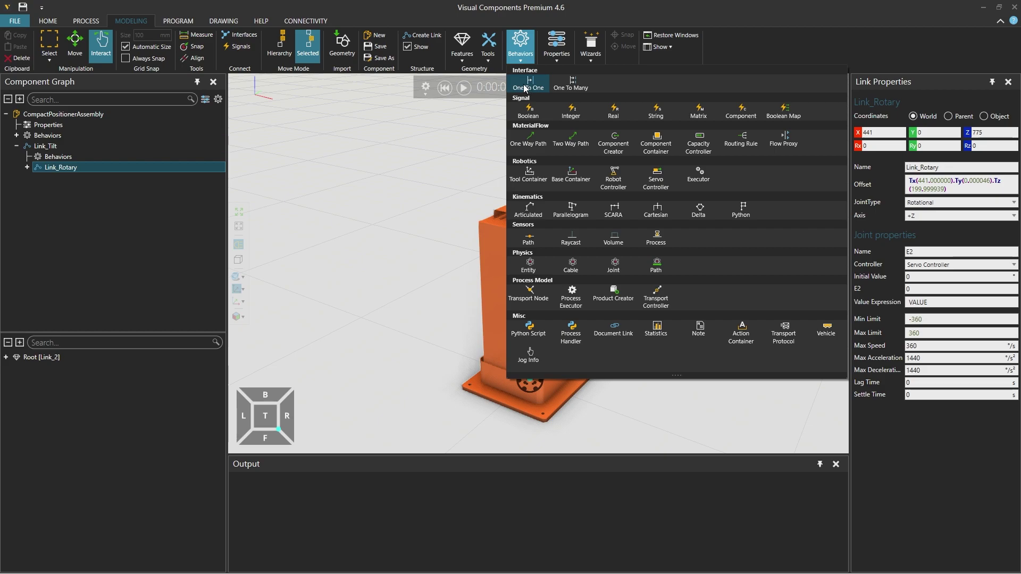
Step: Apply the Positioner wizard as a Workpiece Positioner with flange Link_Rotary, clearing the Output afterwards
left_click(548, 18)
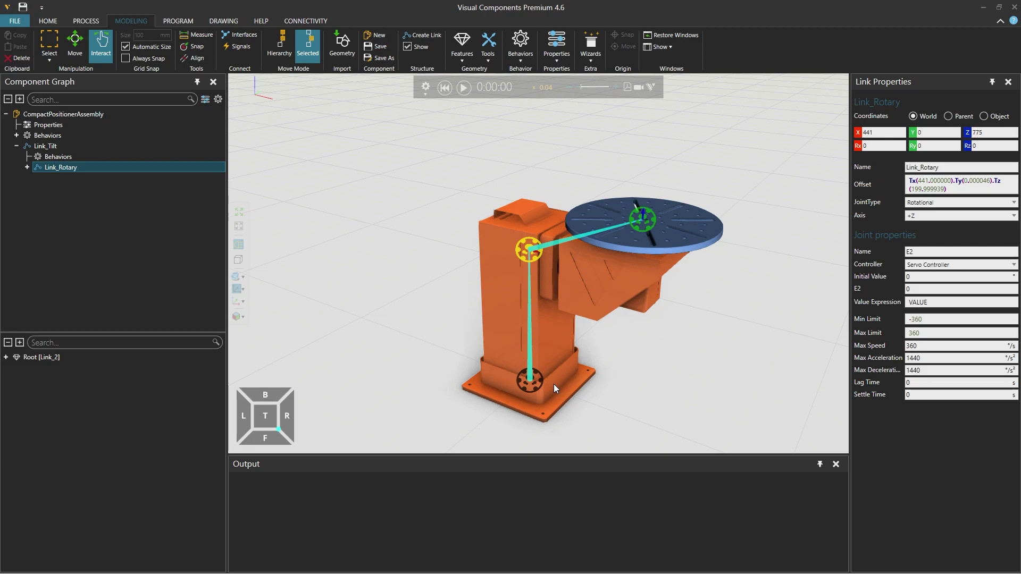
left_click(590, 38)
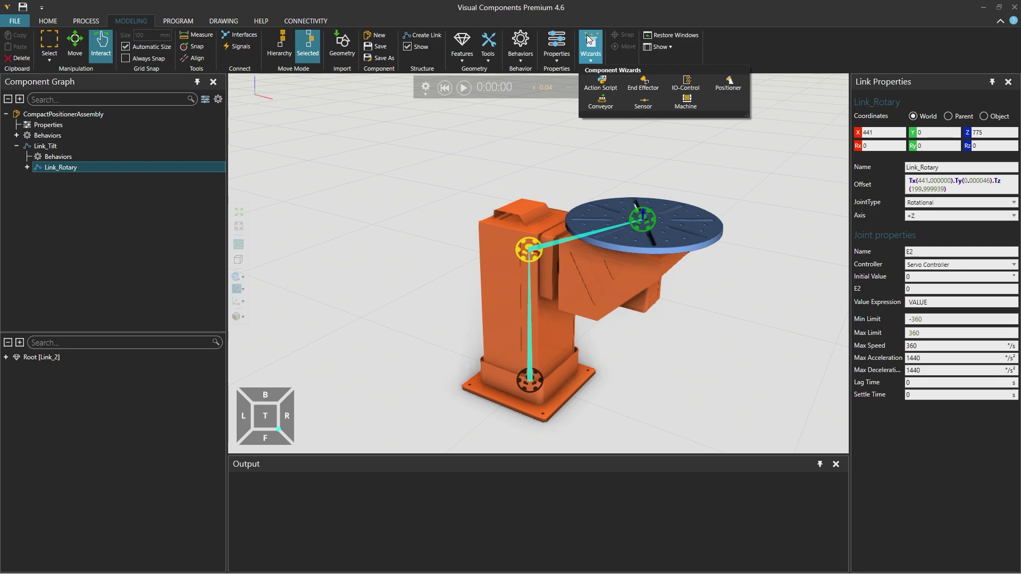
left_click(727, 84)
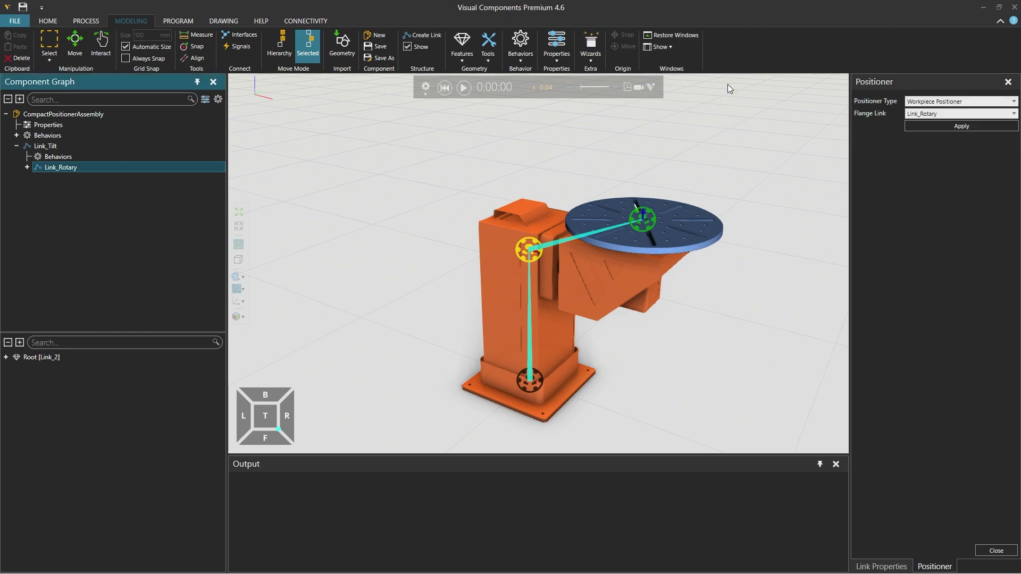
left_click(1013, 101)
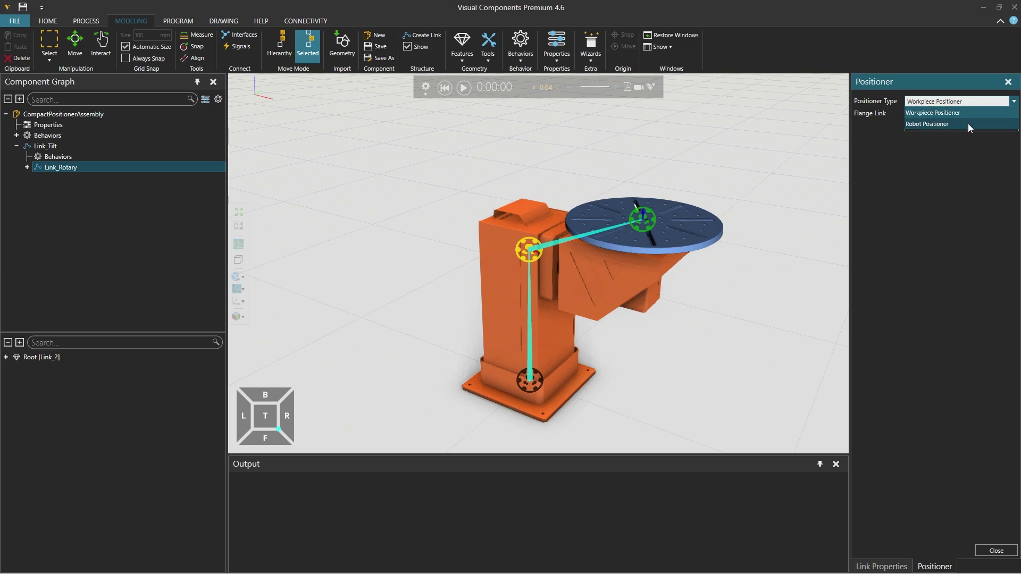
left_click(940, 114)
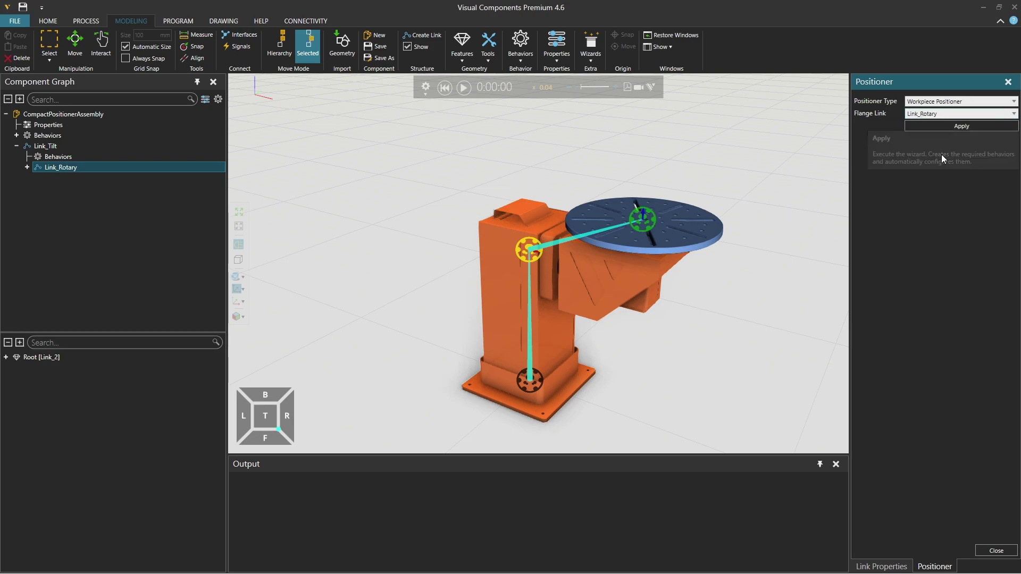
left_click(940, 130)
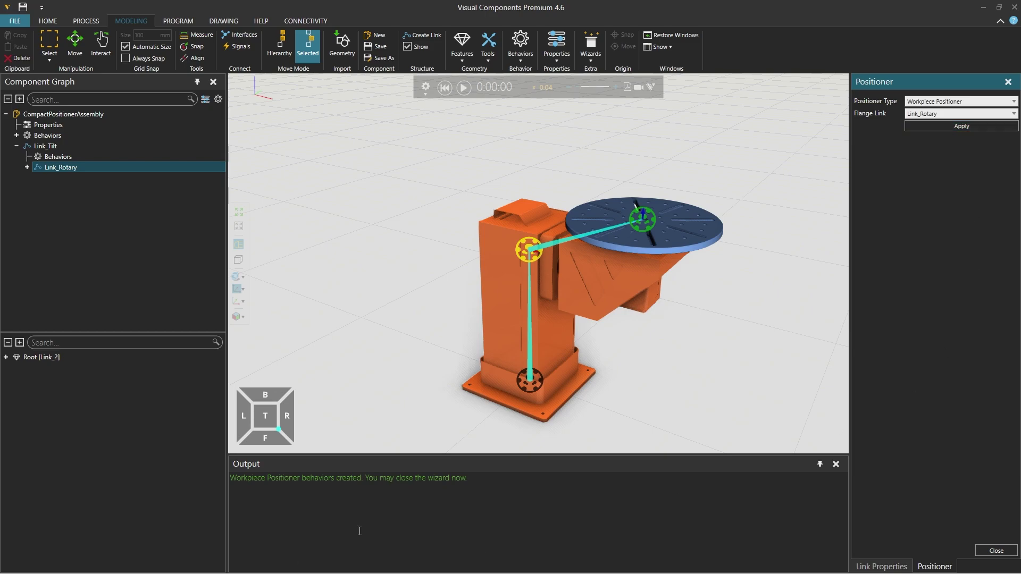
right_click(493, 491)
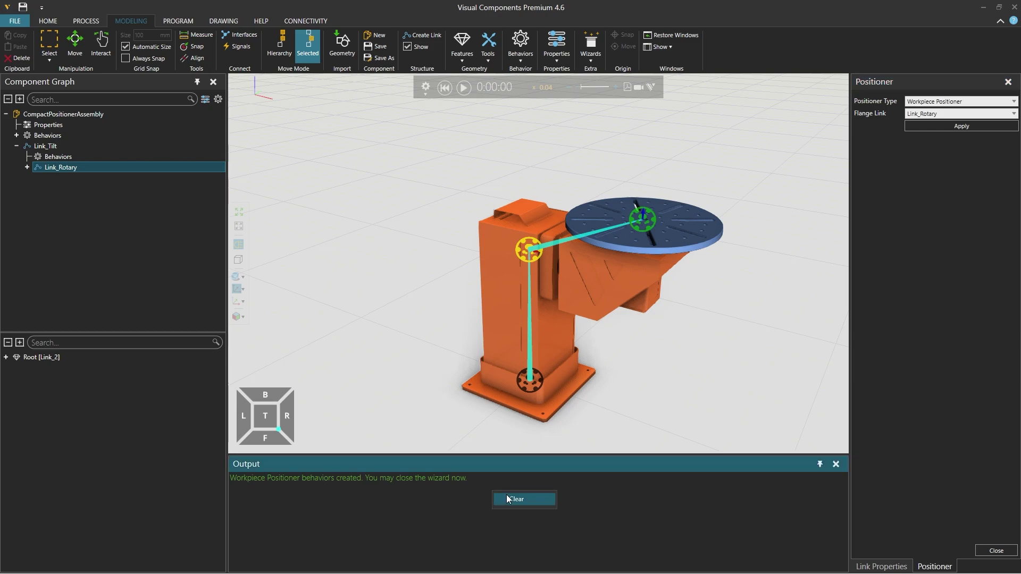
left_click(507, 495)
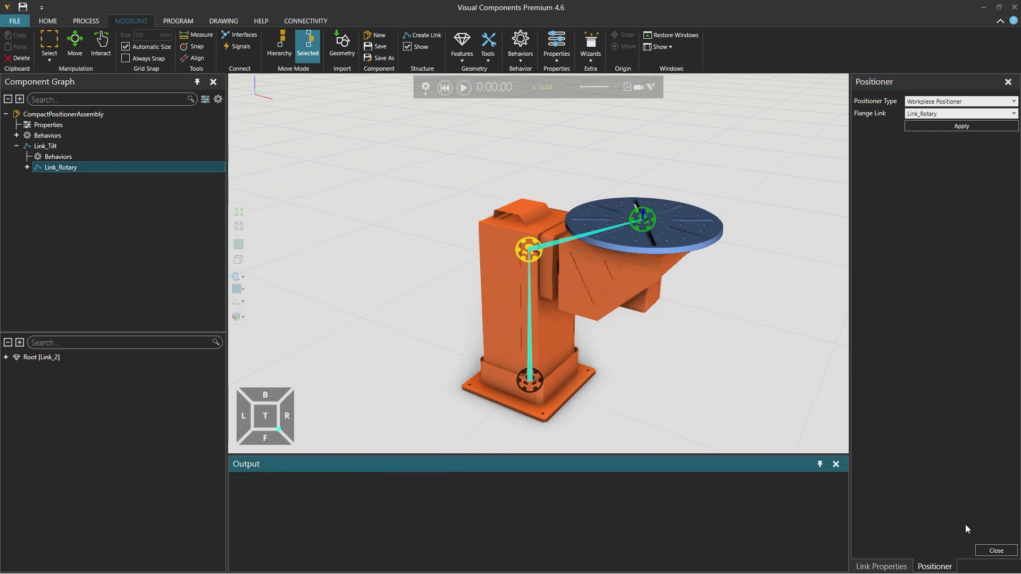
left_click(996, 551)
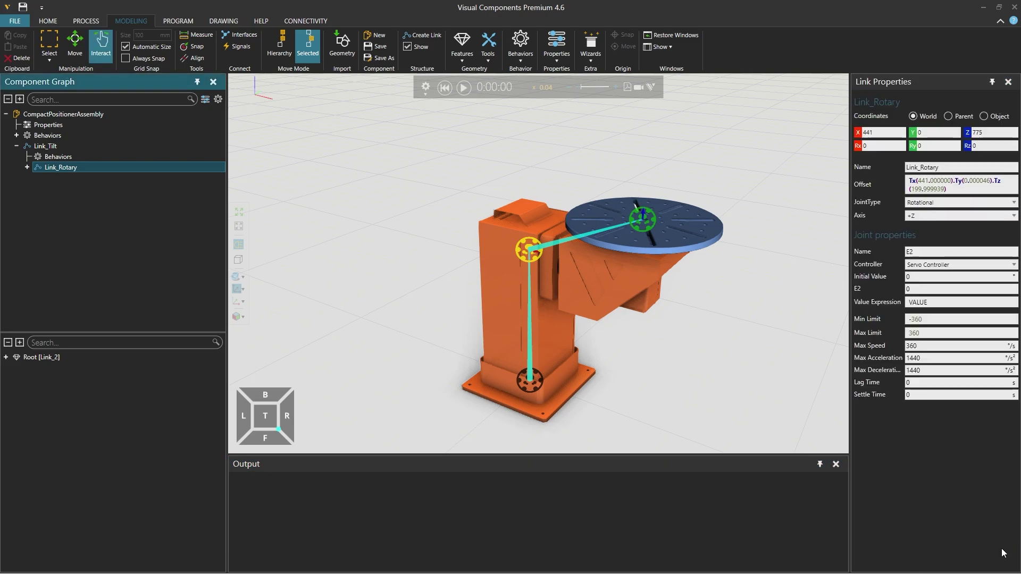
Step: Select the positioner base in Move mode and turn off Structure Show
left_click(650, 347)
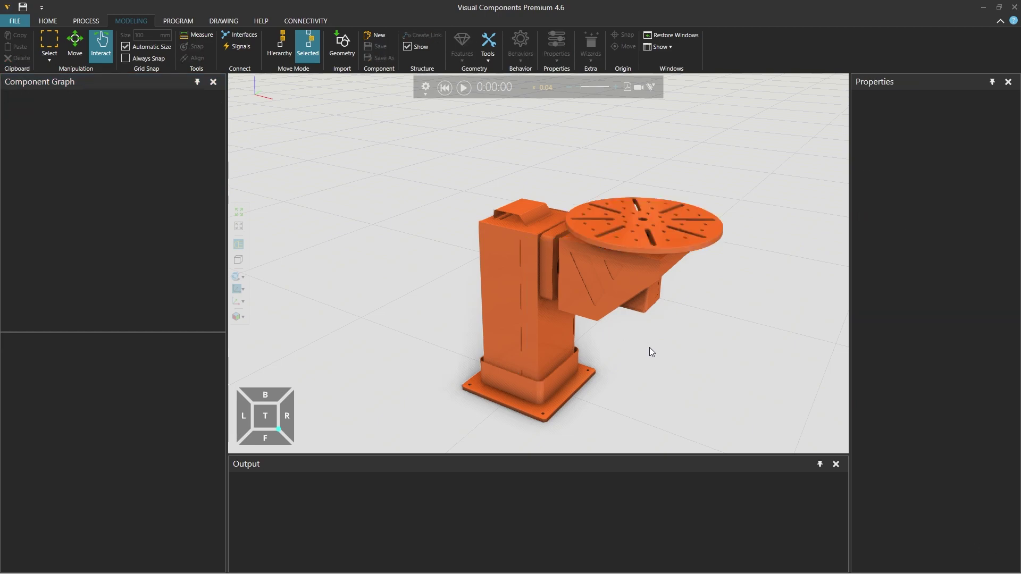
left_click(81, 49)
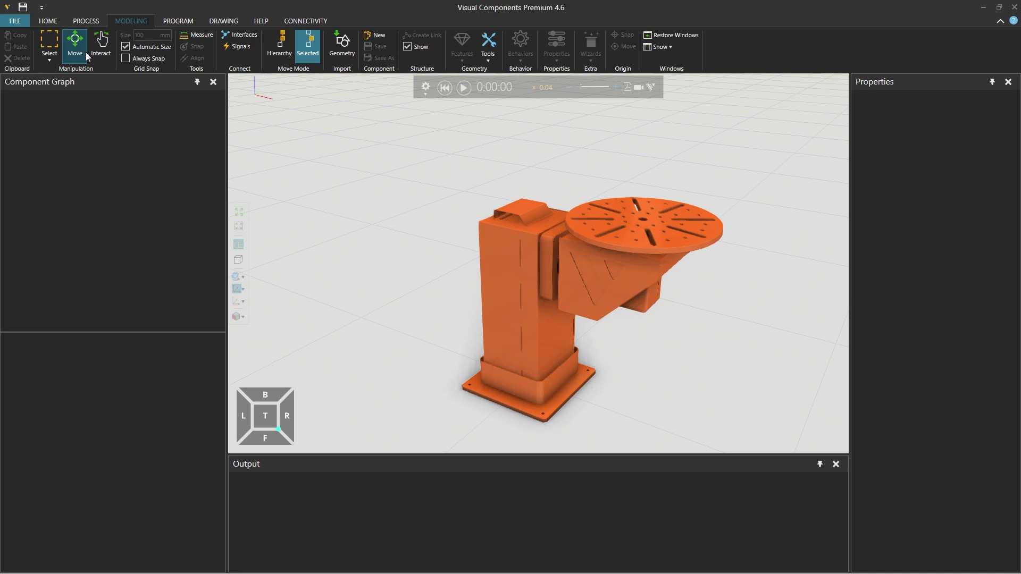
left_click(536, 353)
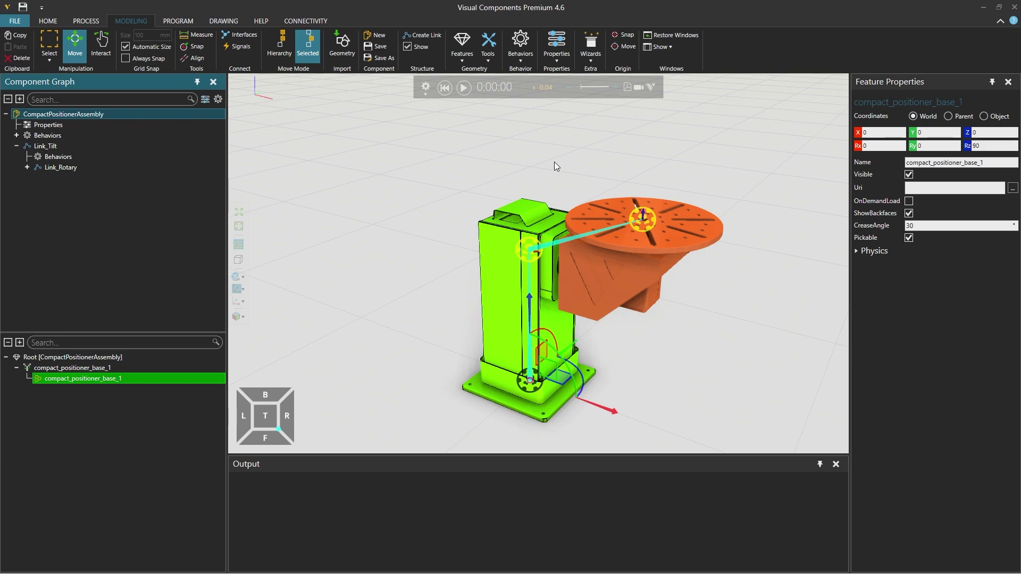
left_click(407, 48)
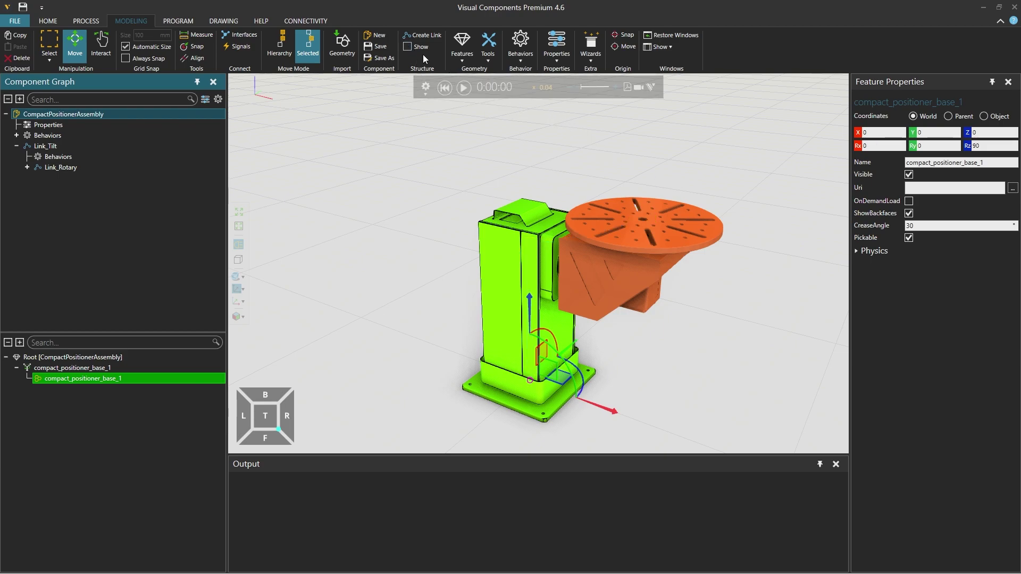
left_click(493, 49)
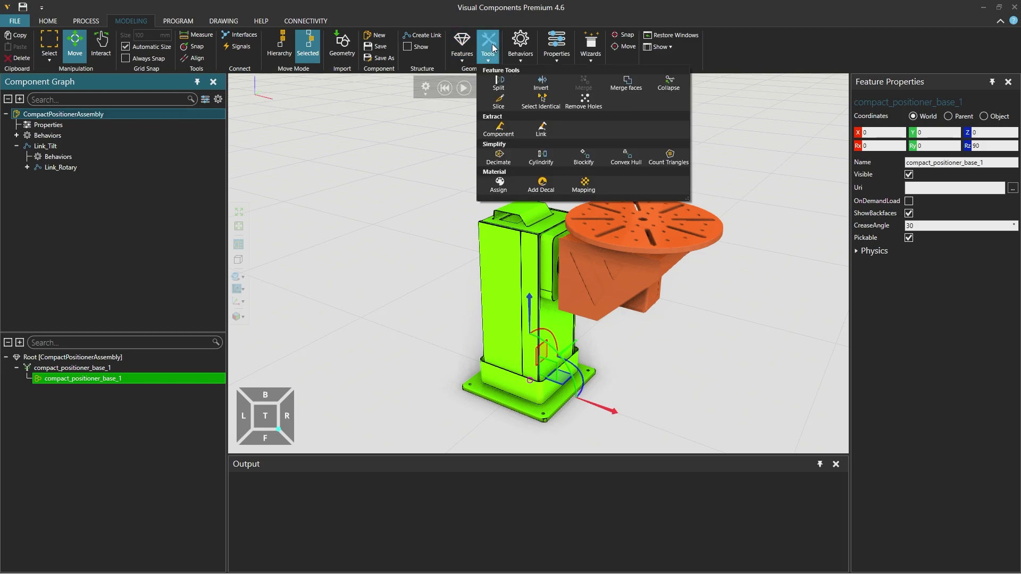
Step: Pick aluminium from the material library and apply it to the turntable plate
left_click(499, 184)
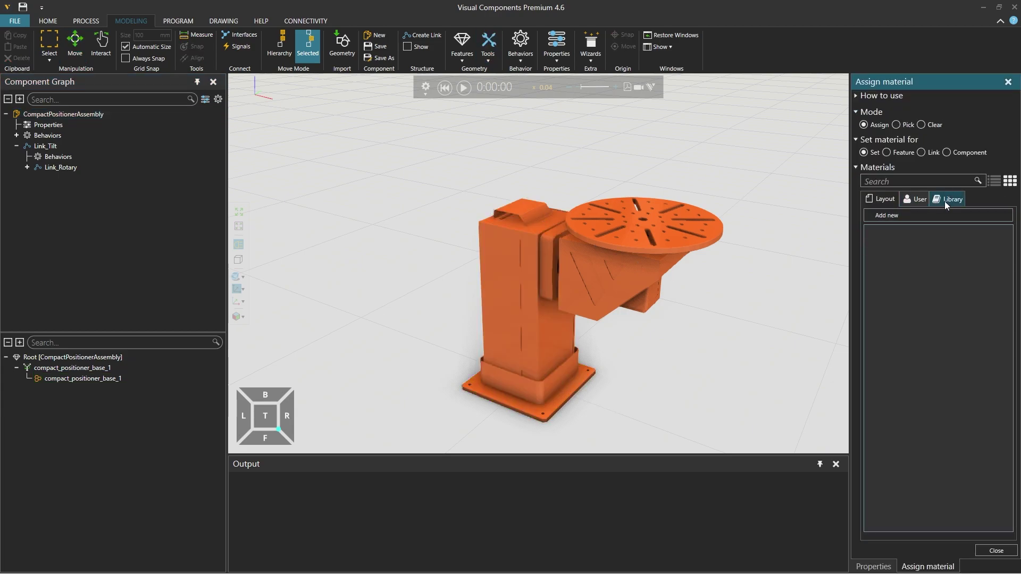
left_click(946, 202)
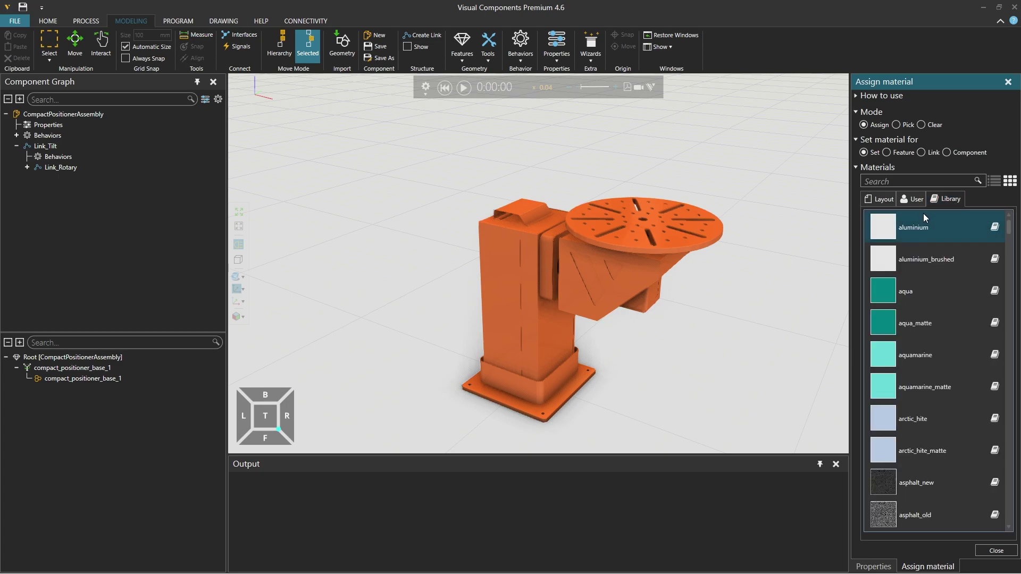
left_click(892, 232)
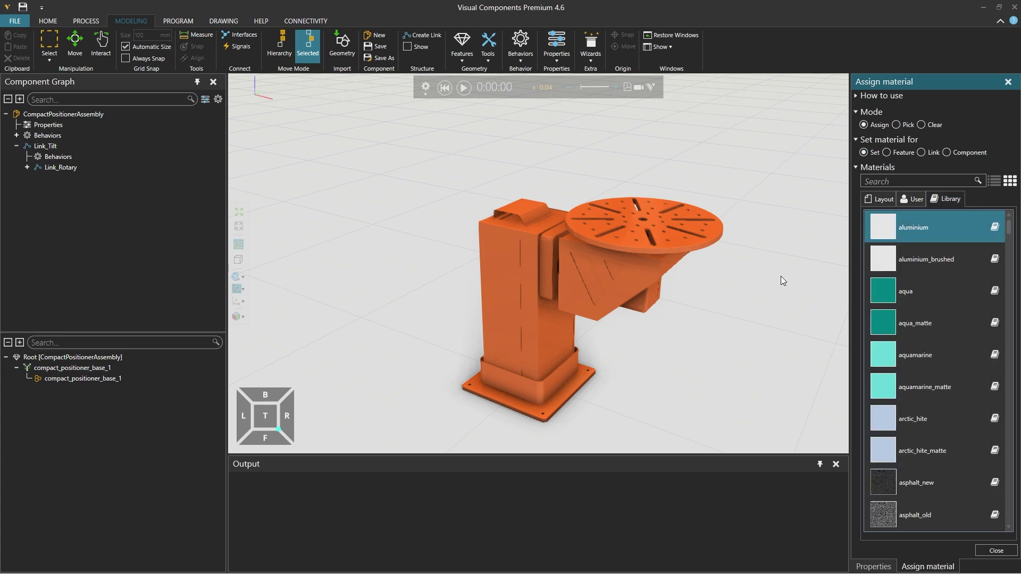
scroll(776, 276, "up", 3)
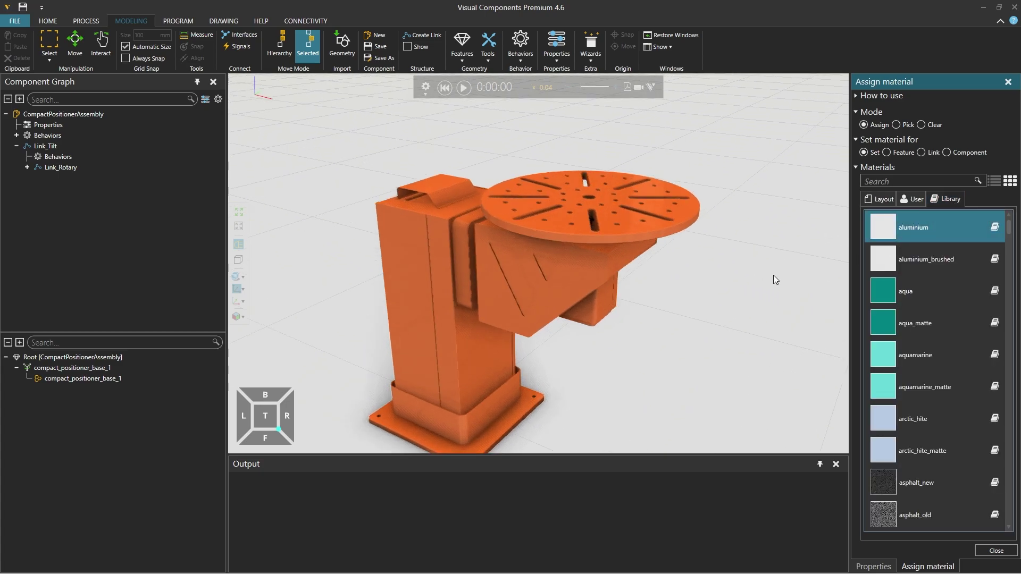
left_click(604, 228)
Step: Apply aluminium to the base sleeve and the column's octagonal boss
right_click_drag(633, 343, 641, 282)
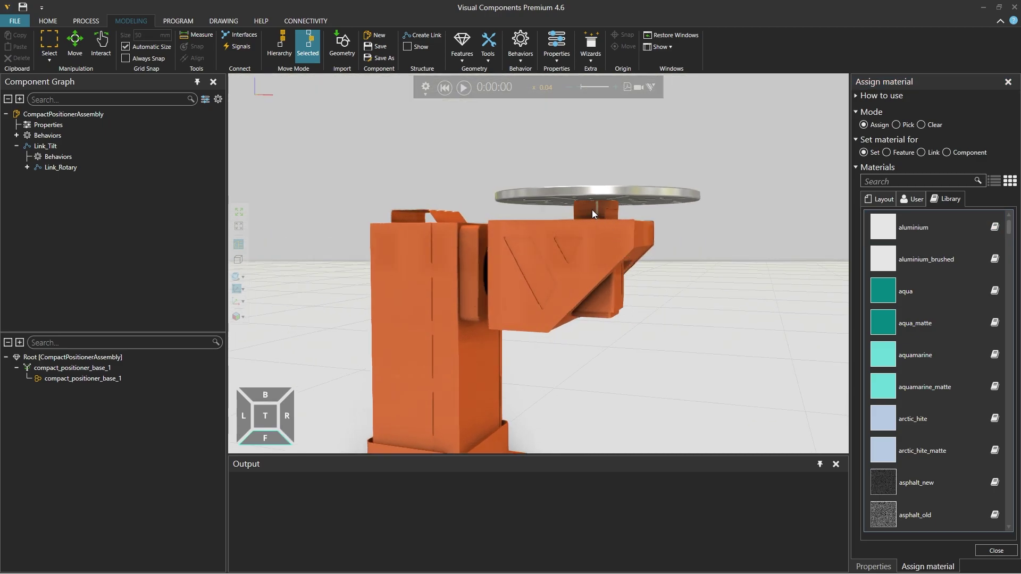
right_click_drag(653, 348, 467, 284)
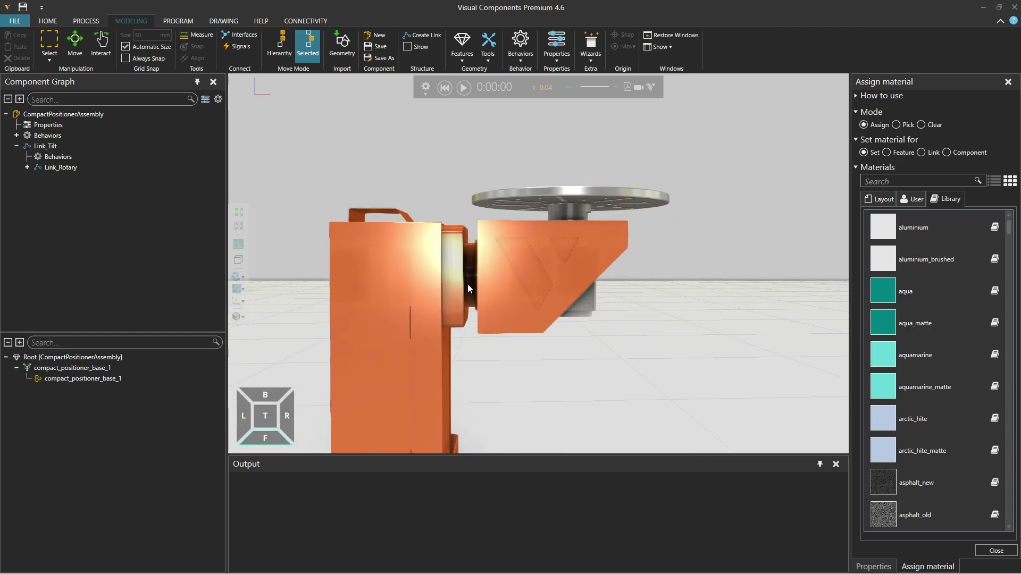
scroll(472, 277, "up", 5)
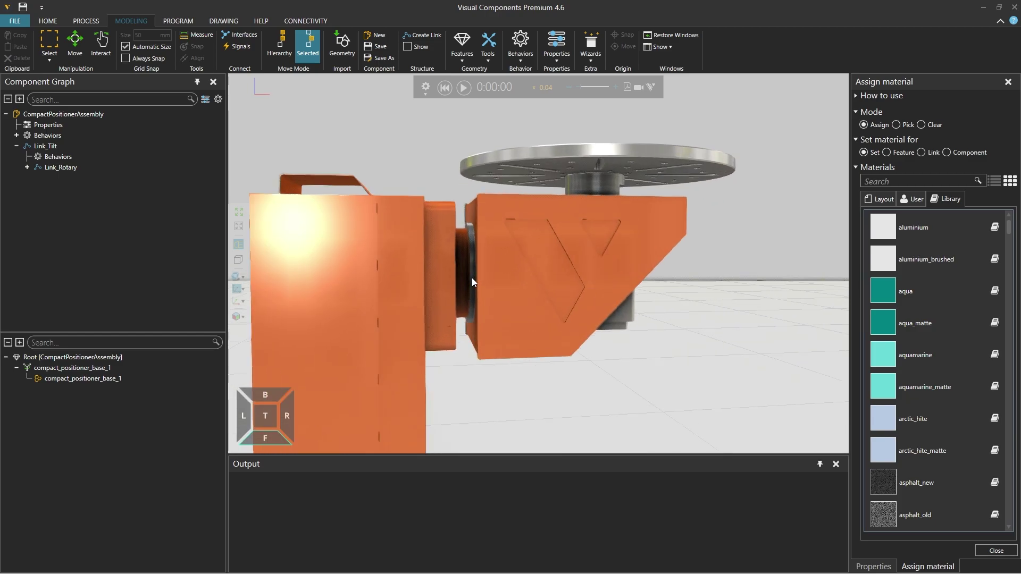
right_click_drag(464, 276, 390, 163)
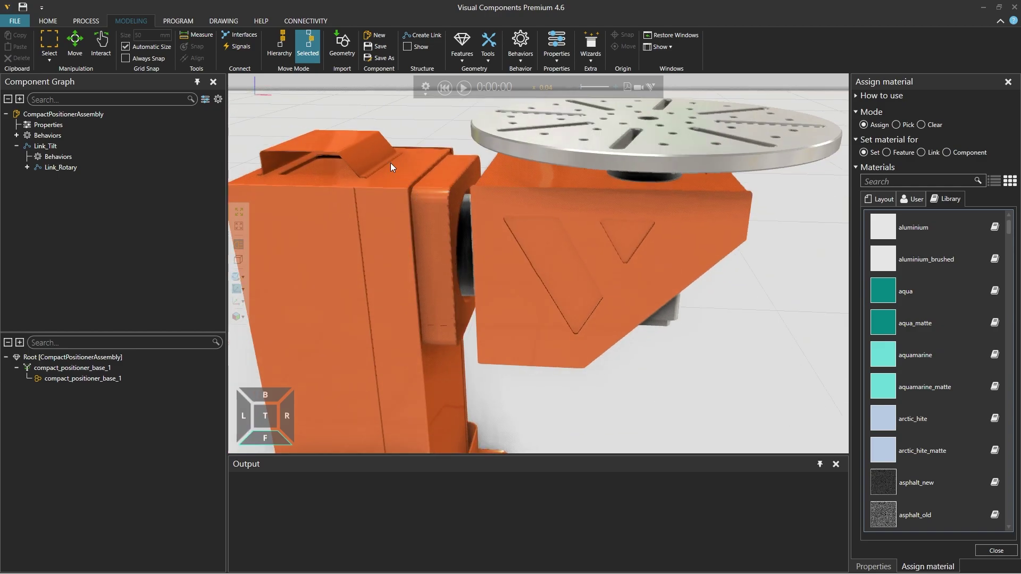
scroll(359, 149, "down", 5)
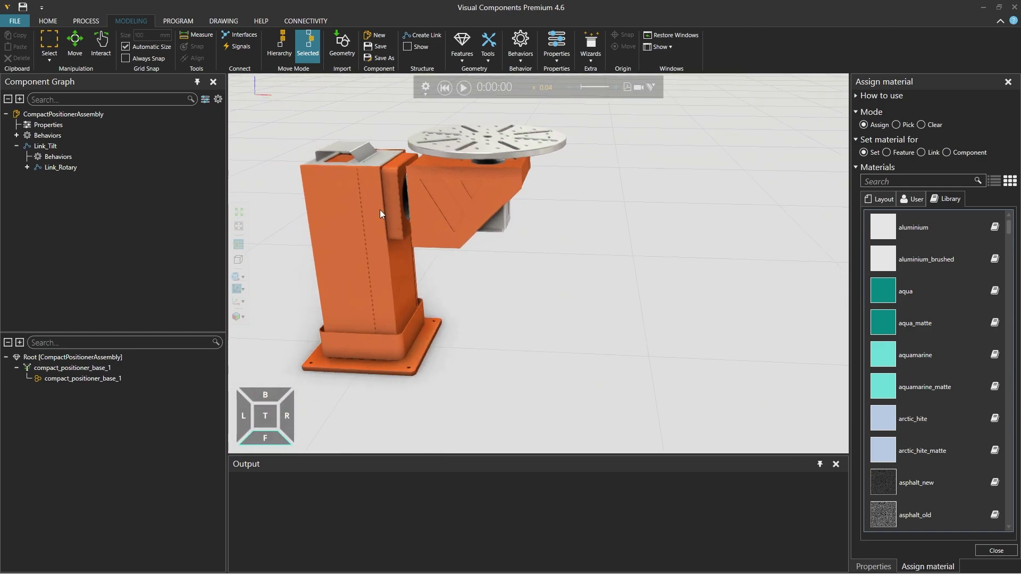
left_click(365, 346)
scroll(520, 323, "up", 3)
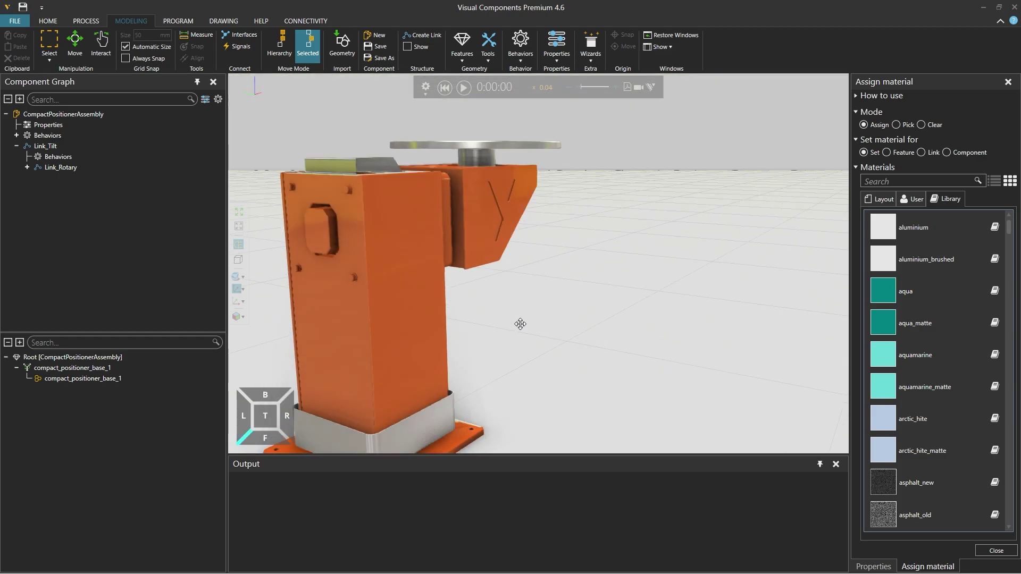
scroll(554, 314, "down", 3)
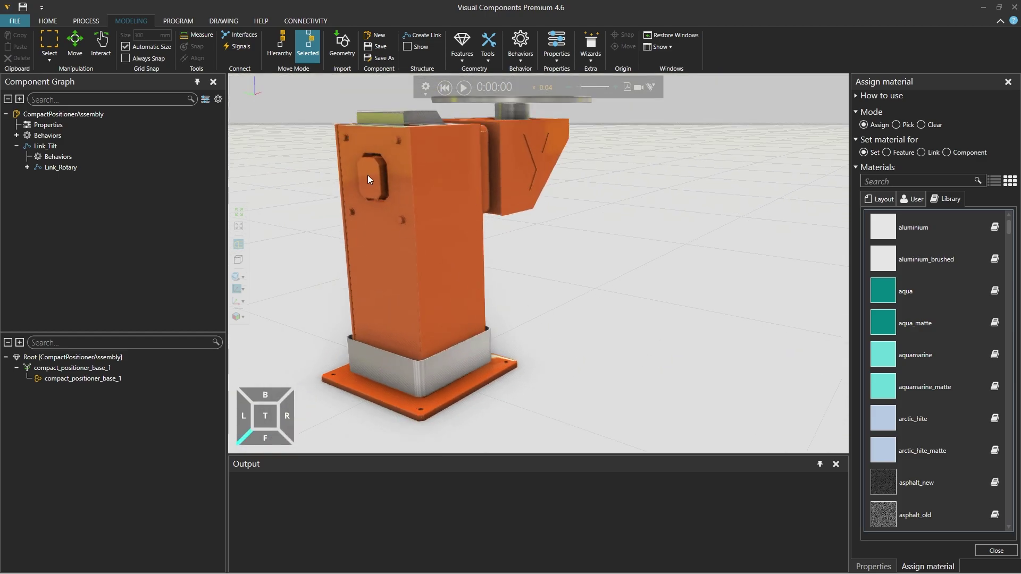
left_click(370, 179)
scroll(375, 202, "up", 5)
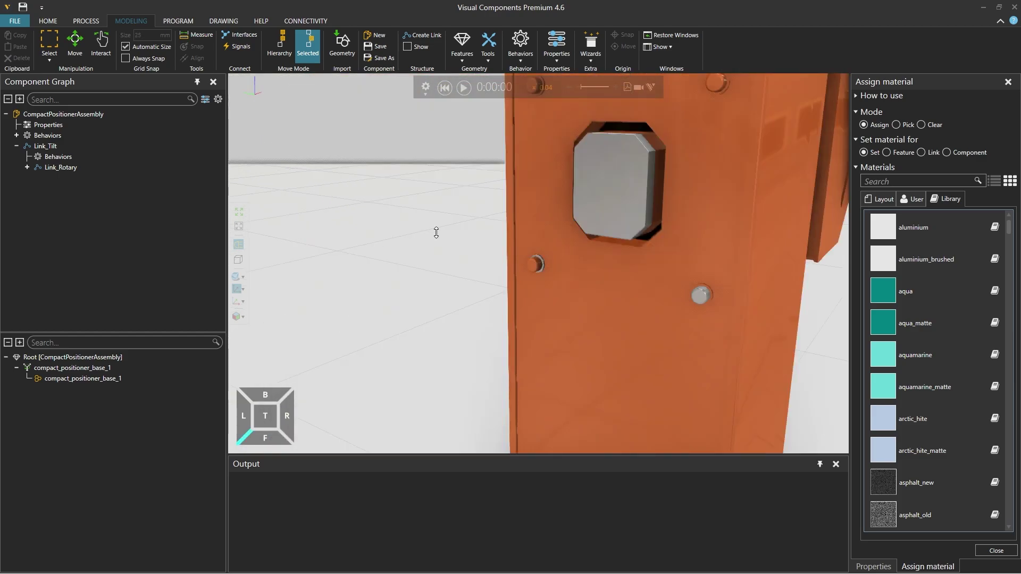
scroll(534, 282, "up", 5)
scroll(639, 307, "down", 5)
scroll(641, 261, "up", 5)
scroll(641, 261, "up", 2)
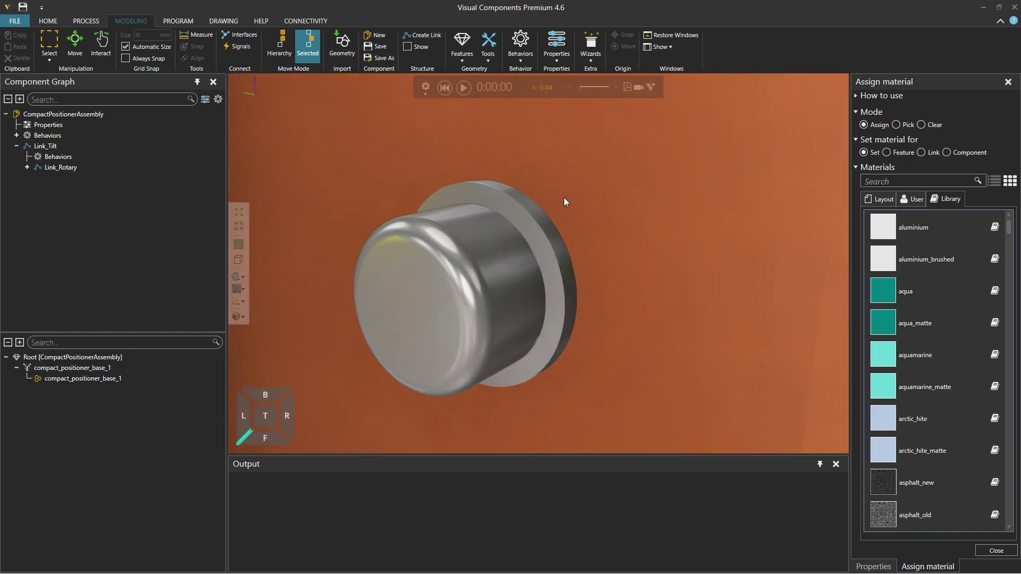
scroll(563, 197, "down", 6)
scroll(633, 260, "up", 7)
scroll(633, 257, "down", 5)
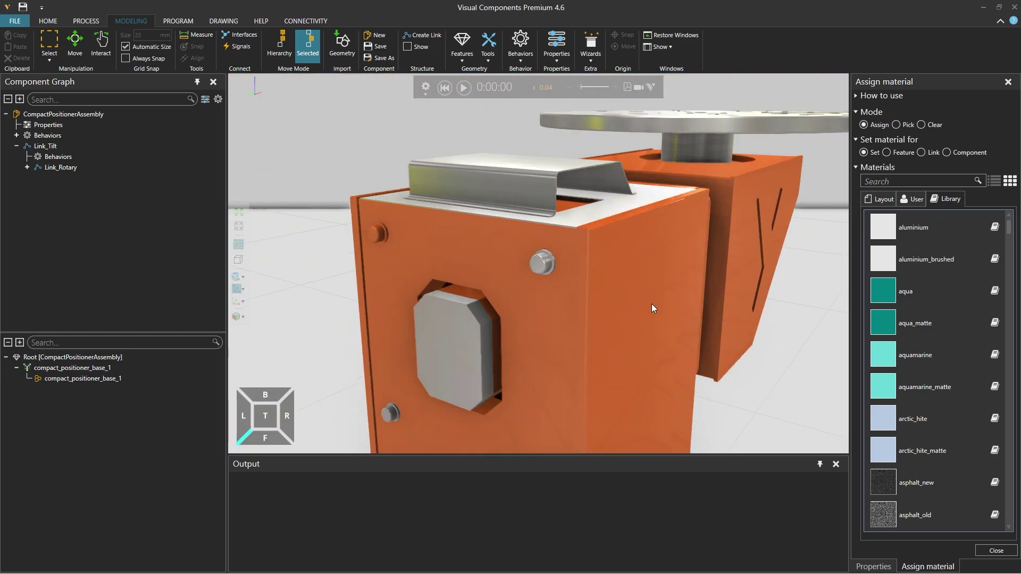
Step: Search 'yellow' and paint both tilt bracket side plates with yellow_cast_metal
scroll(579, 304, "up", 7)
scroll(614, 254, "down", 8)
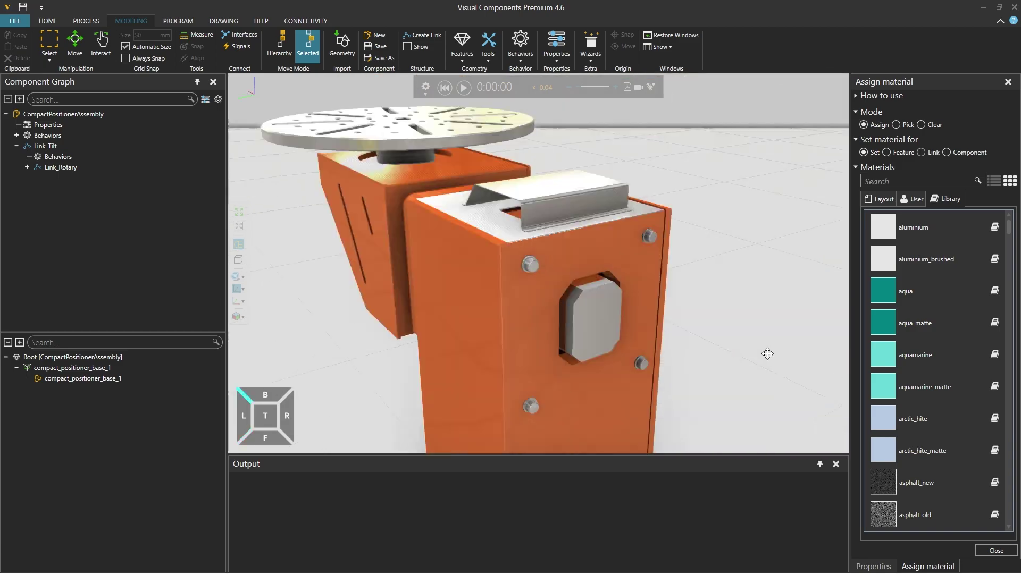
scroll(684, 296, "up", 3)
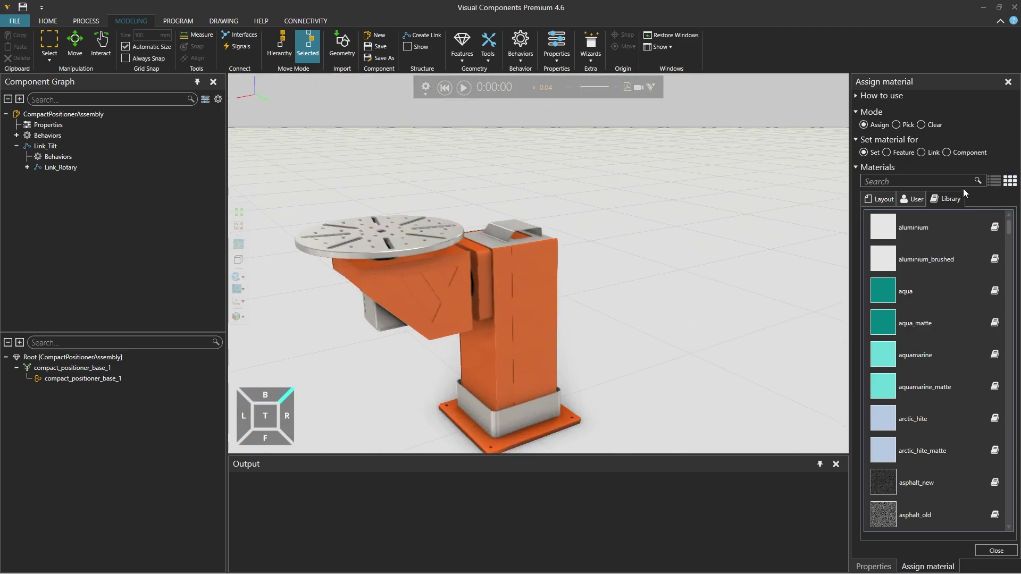
left_click(929, 185)
type("yellow")
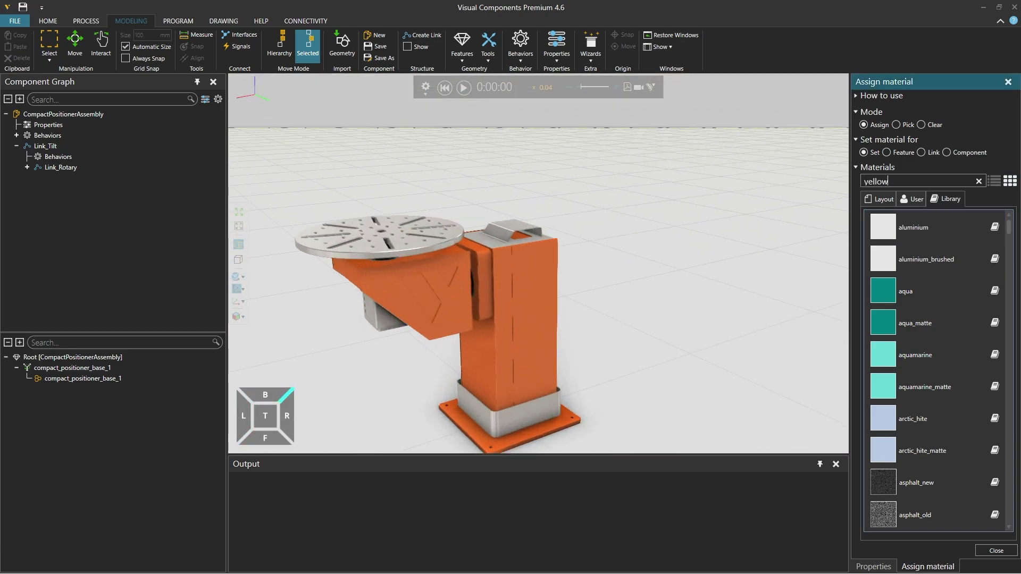
left_click(896, 391)
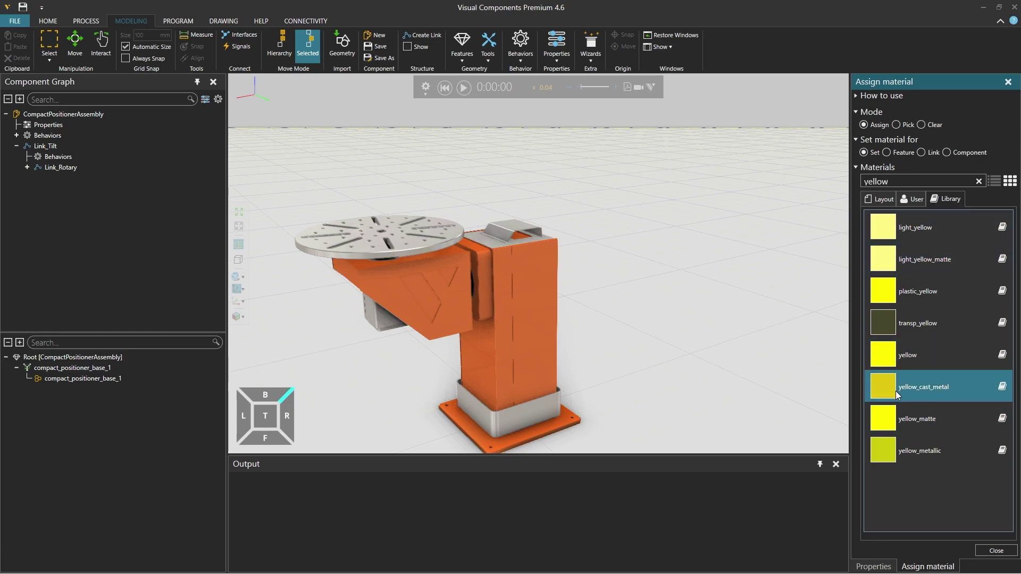
scroll(381, 280, "up", 3)
left_click(409, 240)
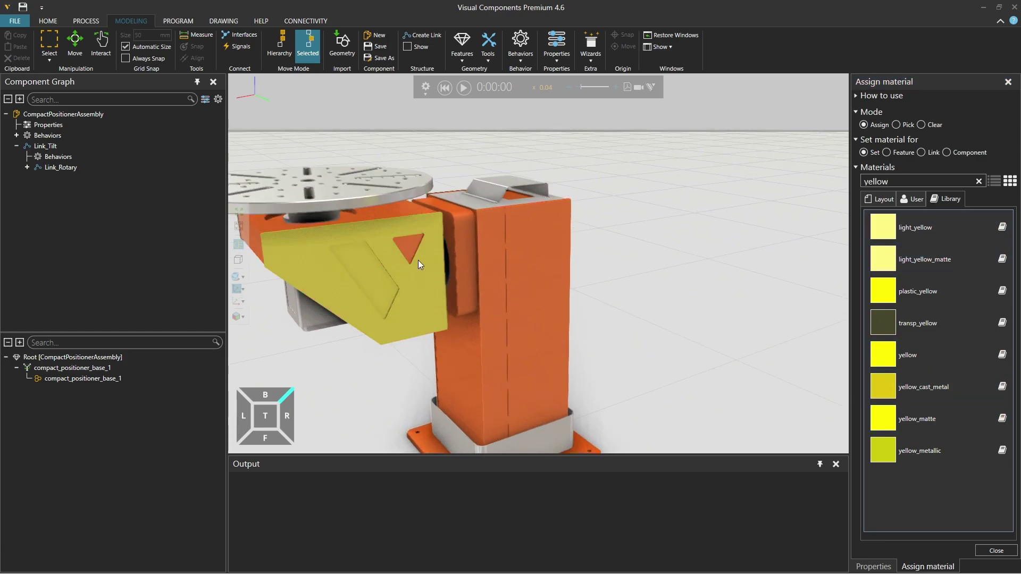
right_click_drag(379, 297, 767, 325)
left_click(755, 282)
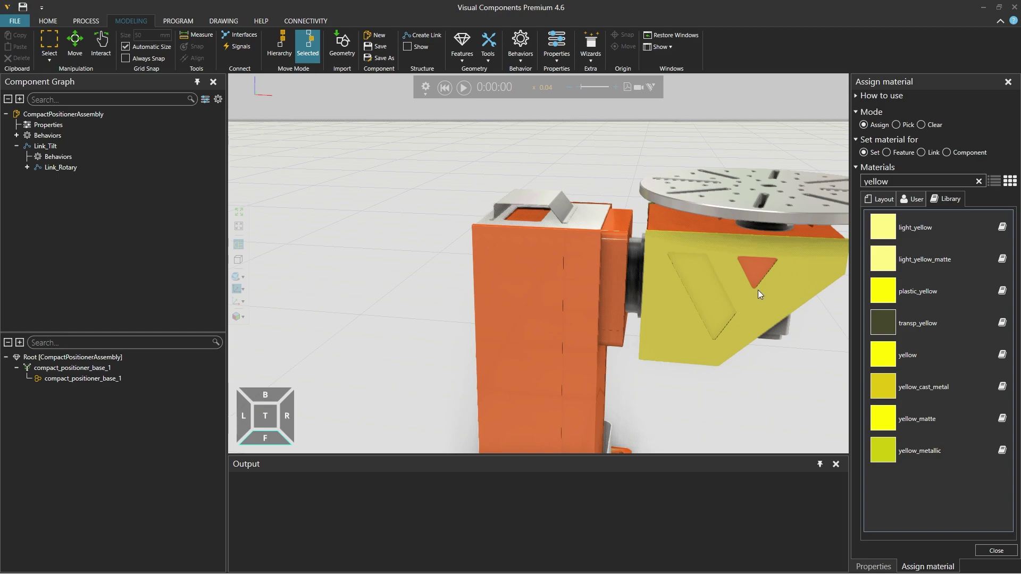
right_click_drag(754, 273, 759, 302)
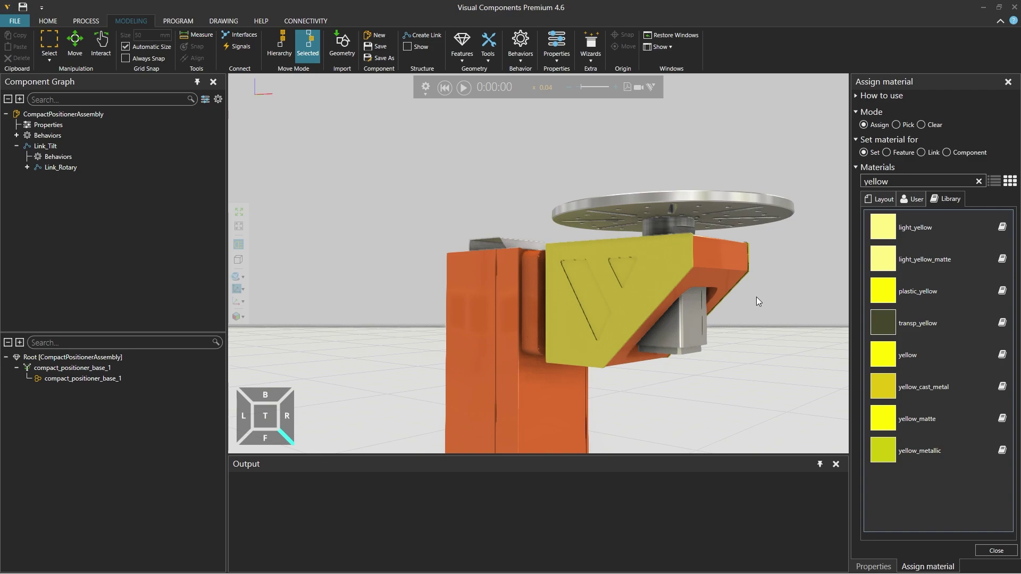
Step: Clear the yellow material from both bracket side plates, then return to Assign mode
left_click(920, 125)
scroll(719, 243, "up", 1)
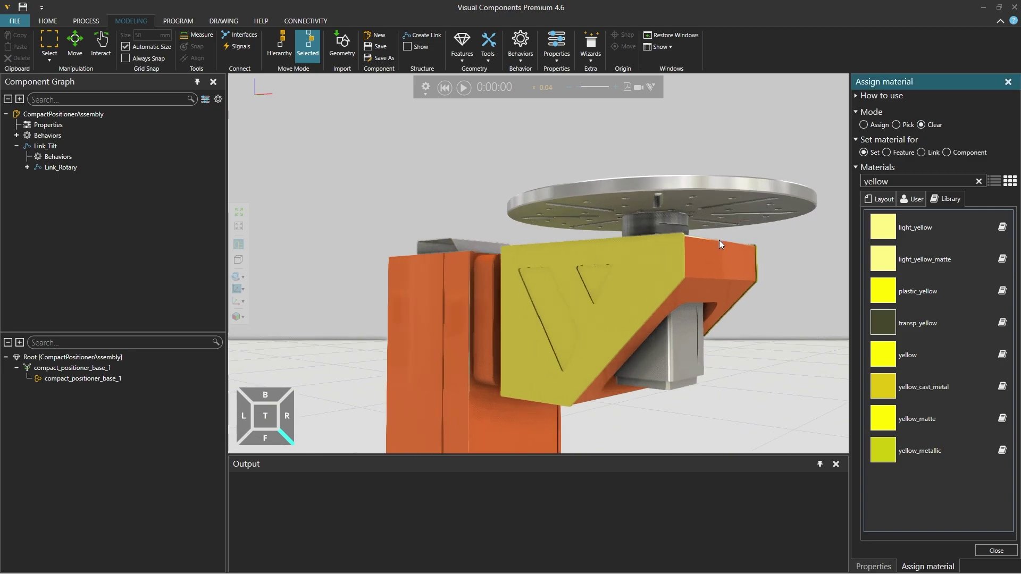
left_click(640, 276)
scroll(754, 339, "up", 3)
scroll(721, 341, "down", 3)
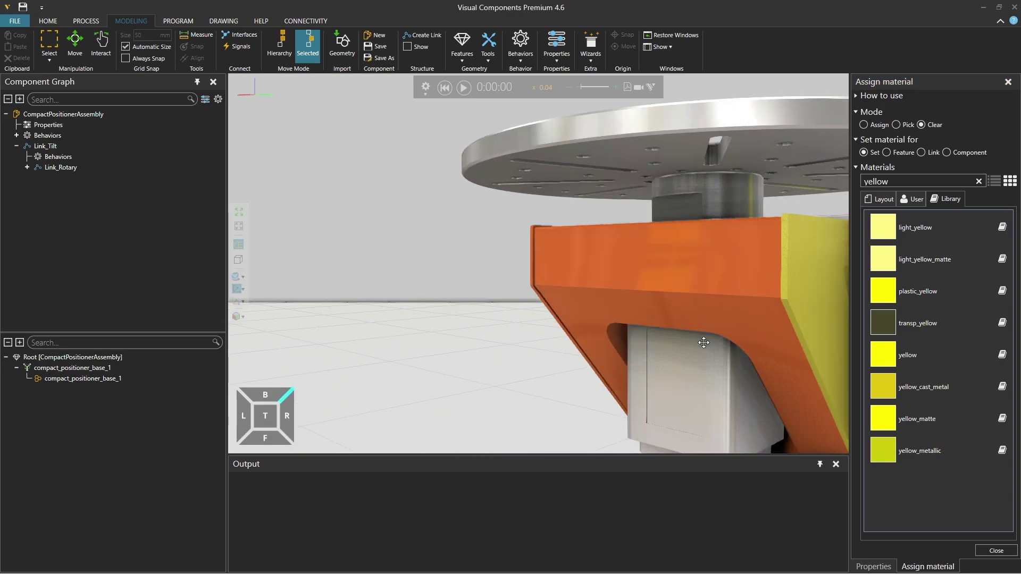
left_click(720, 314)
scroll(585, 298, "down", 5)
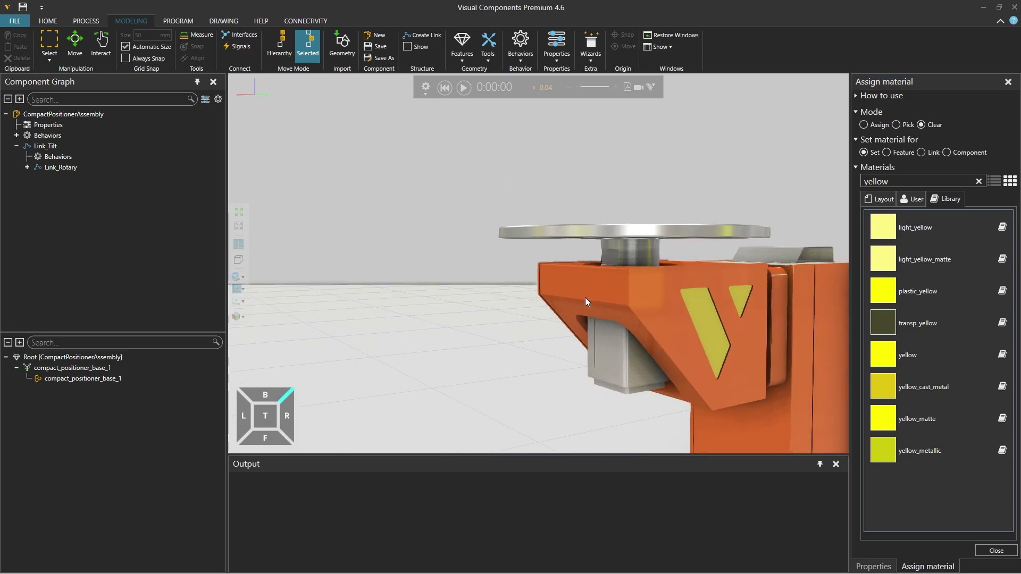
right_click_drag(543, 392, 444, 315)
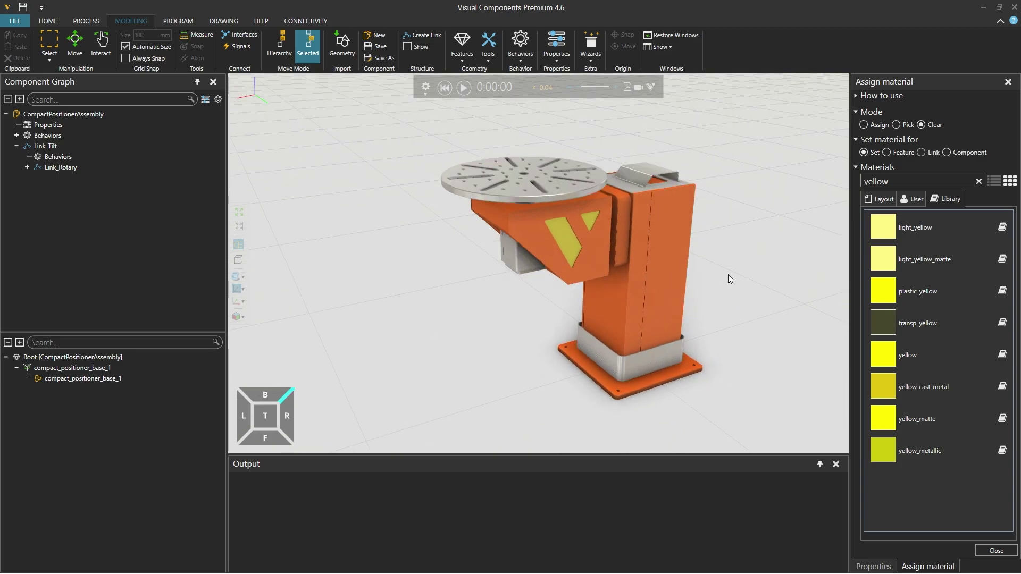
mouse_move(728, 279)
right_mouse_down()
mouse_move(752, 271)
mouse_move(703, 272)
mouse_move(721, 272)
right_mouse_up()
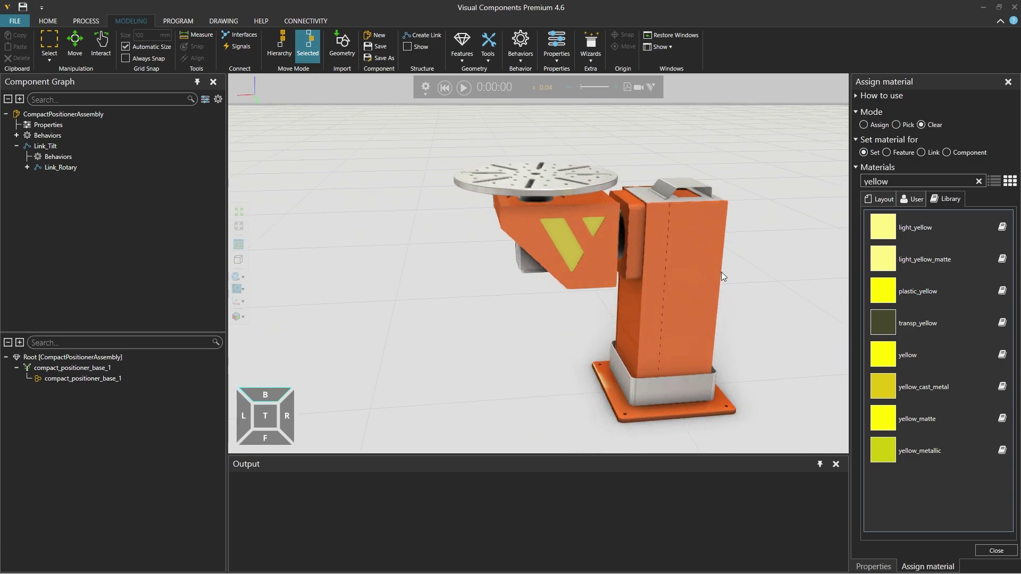
left_click(878, 125)
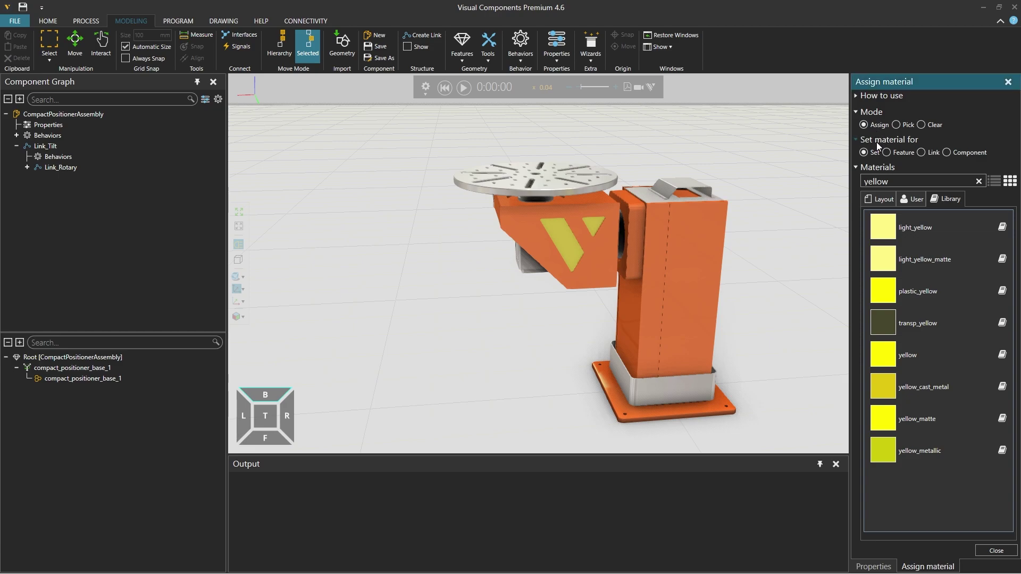
Step: Close the material panel and set the CompactPositionerAssembly material to black_matte
left_click(1008, 553)
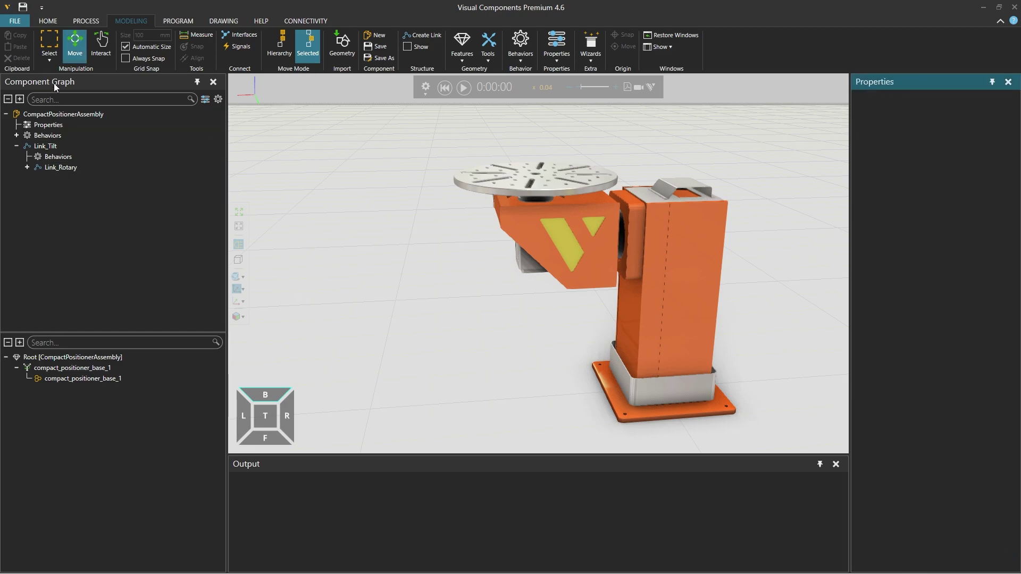
left_click(91, 115)
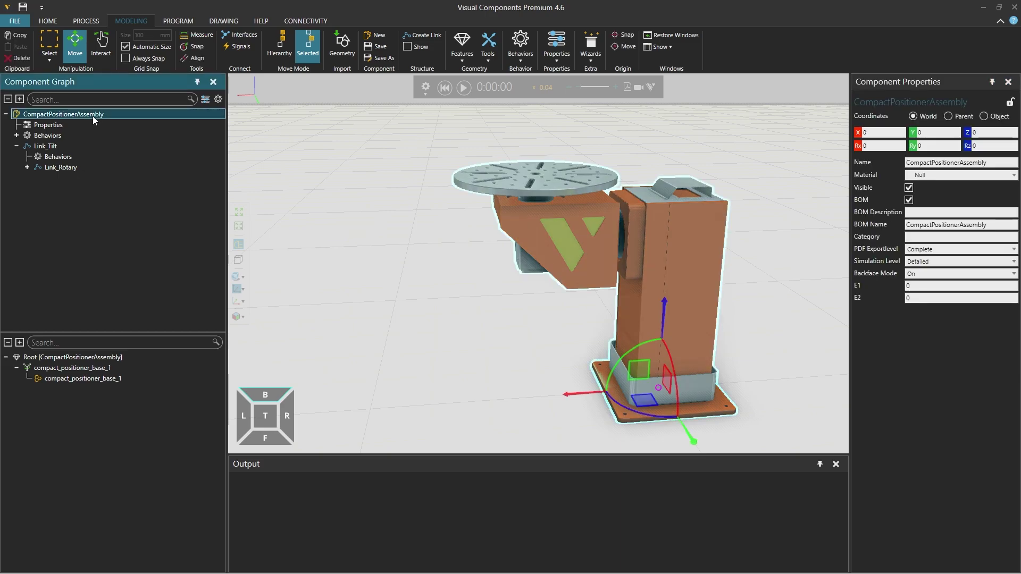
left_click(947, 175)
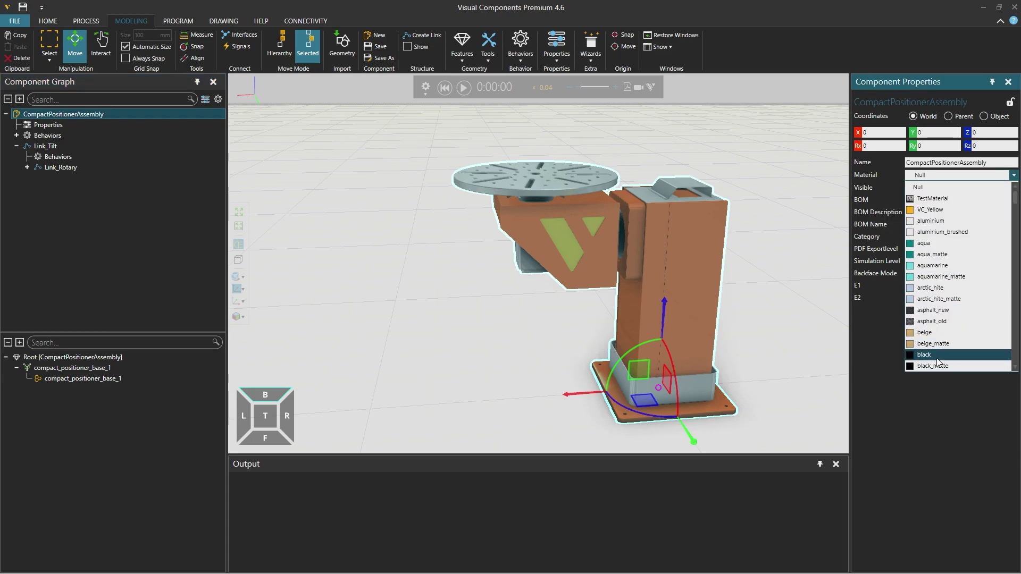
scroll(934, 276, "down", 3)
left_click(936, 256)
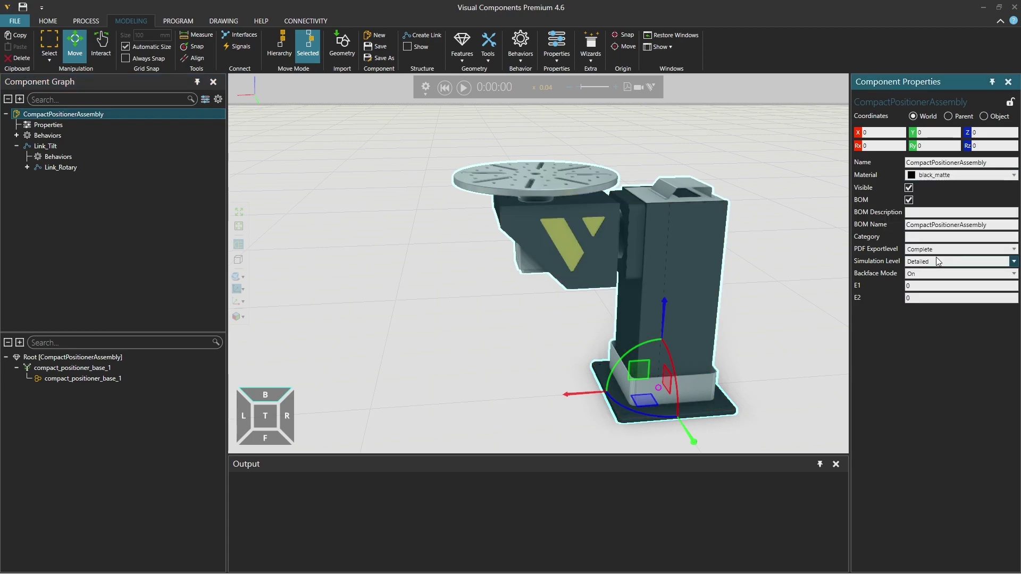
Step: Reselect the positioner and change its material to black_tube
left_click(757, 280)
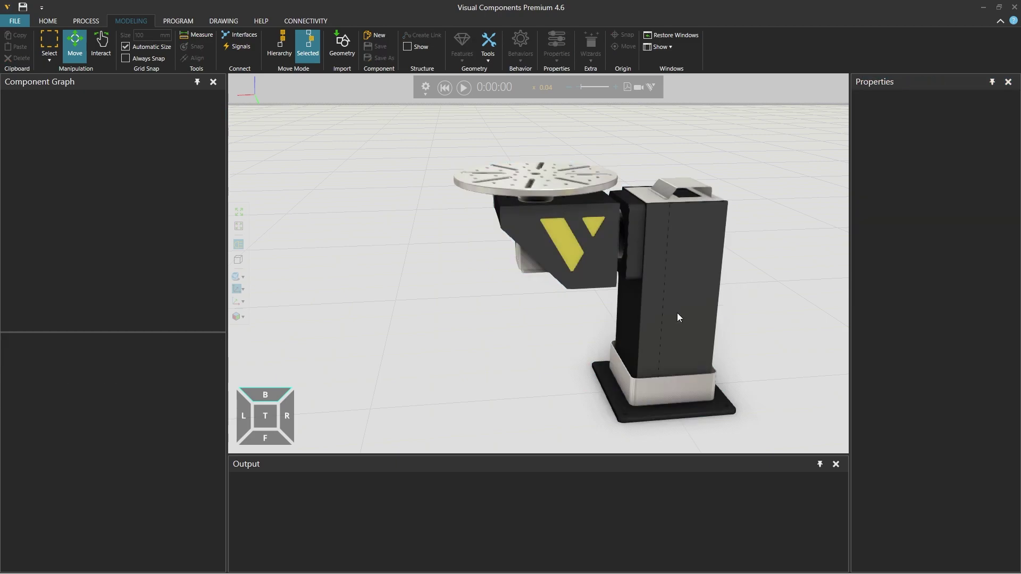
right_click_drag(509, 337, 463, 327)
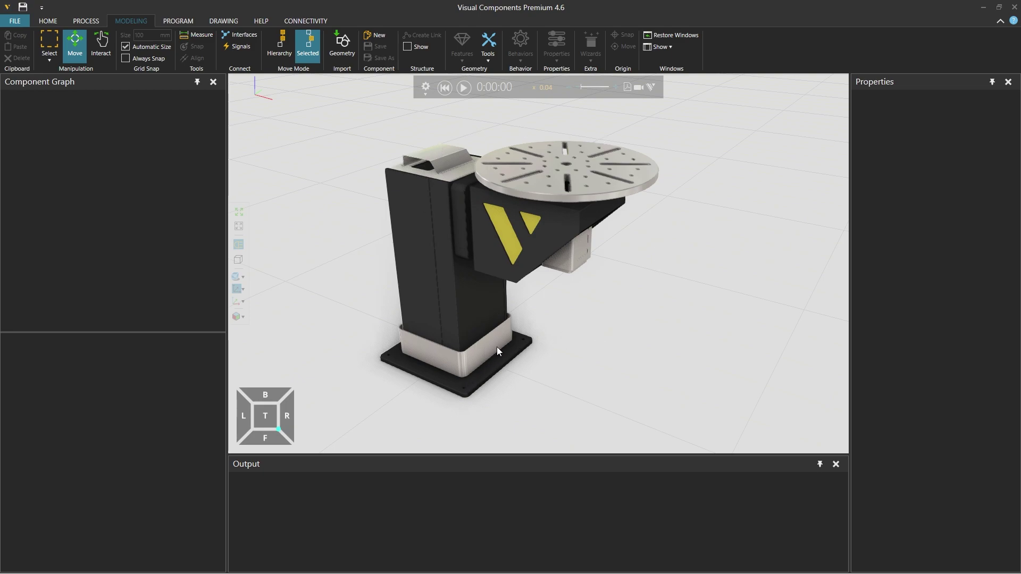
mouse_move(515, 341)
right_mouse_down()
mouse_move(531, 340)
mouse_move(519, 350)
right_mouse_up()
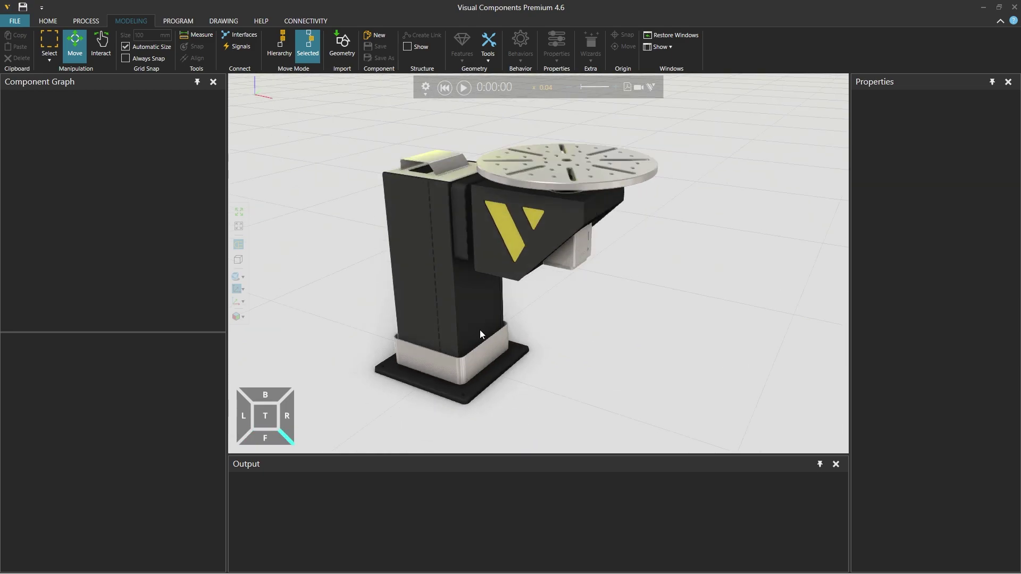
left_click(448, 380)
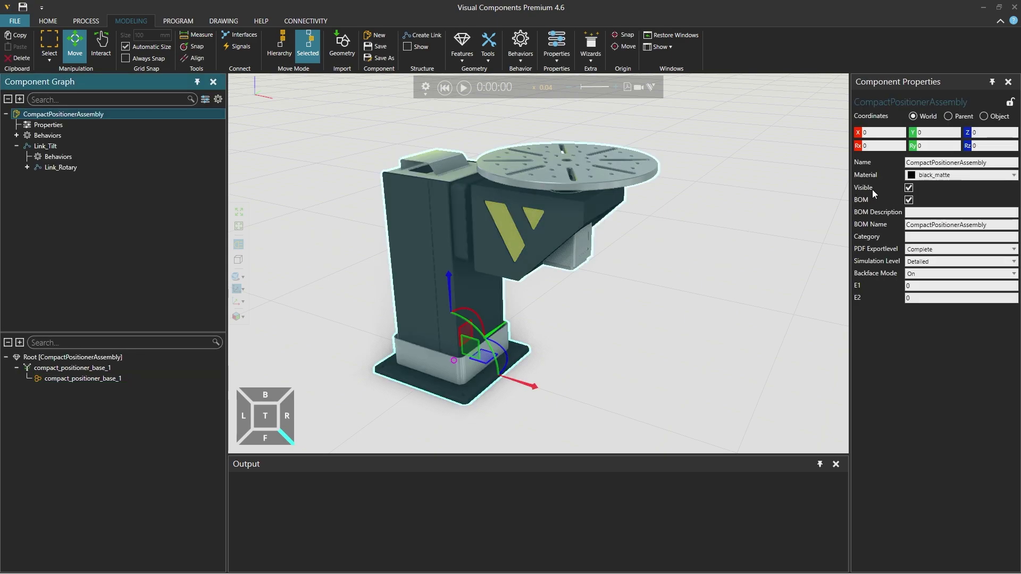
left_click(941, 179)
left_click(944, 175)
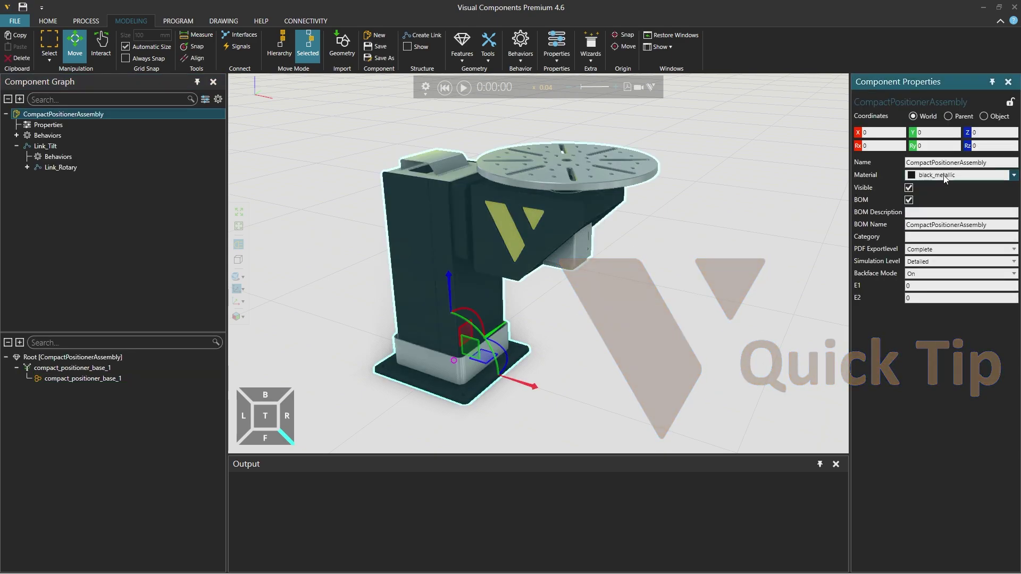
scroll(944, 175, "down", 4)
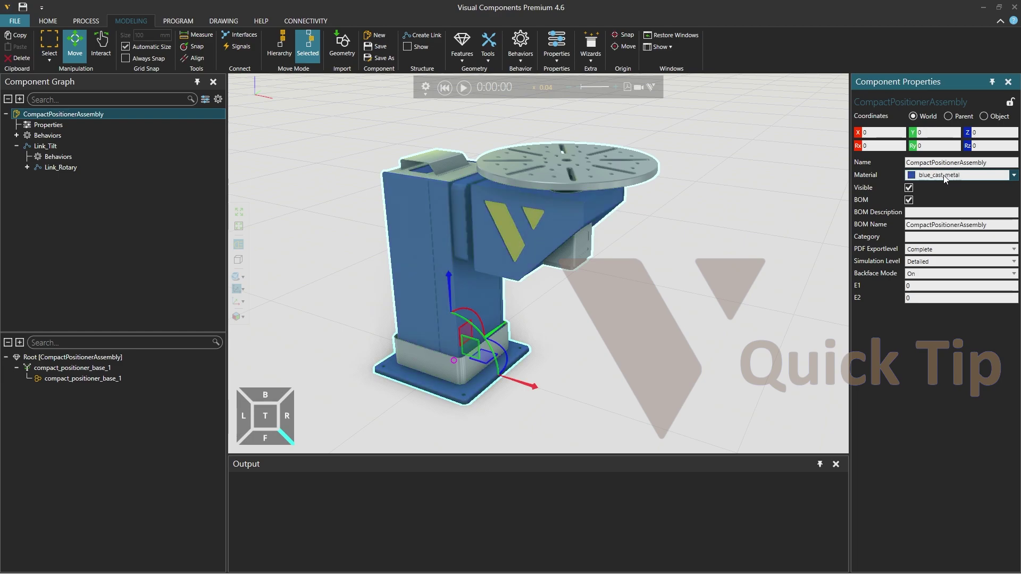
scroll(945, 179, "down", 4)
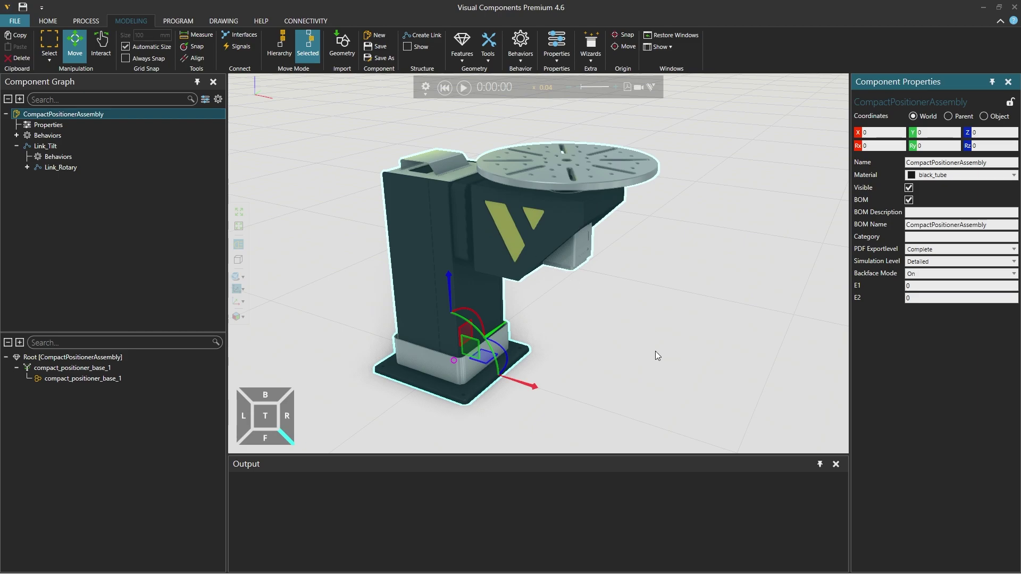
scroll(612, 351, "down", 3)
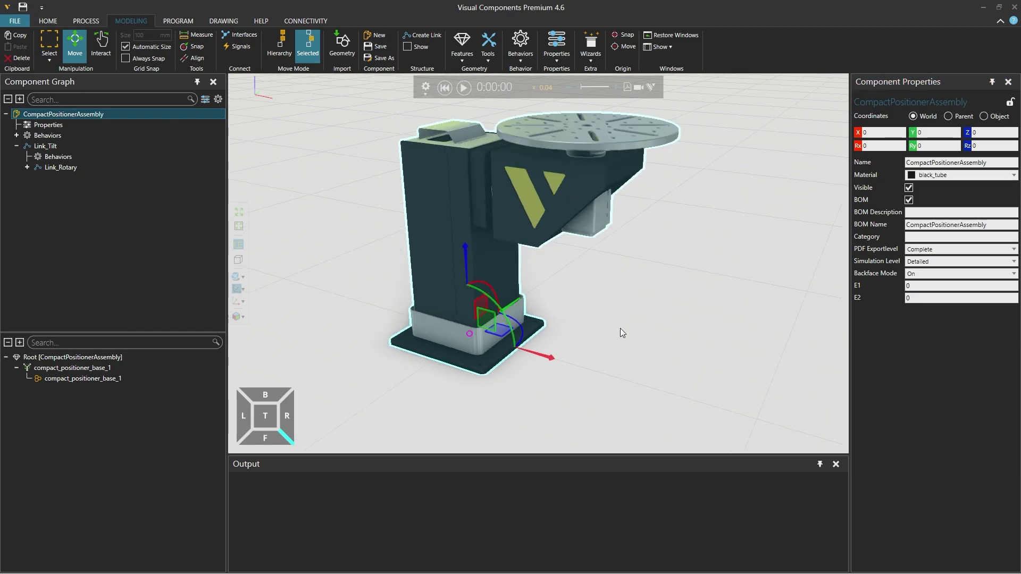
Step: Browse the eCatalog to the Visual Components > Robots collection
left_click(49, 21)
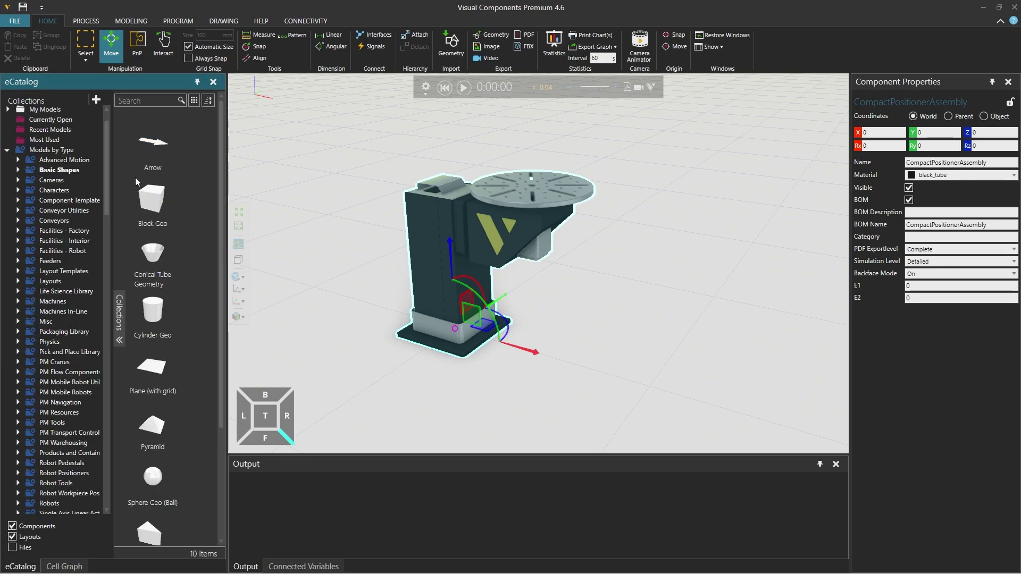
scroll(53, 371, "down", 12)
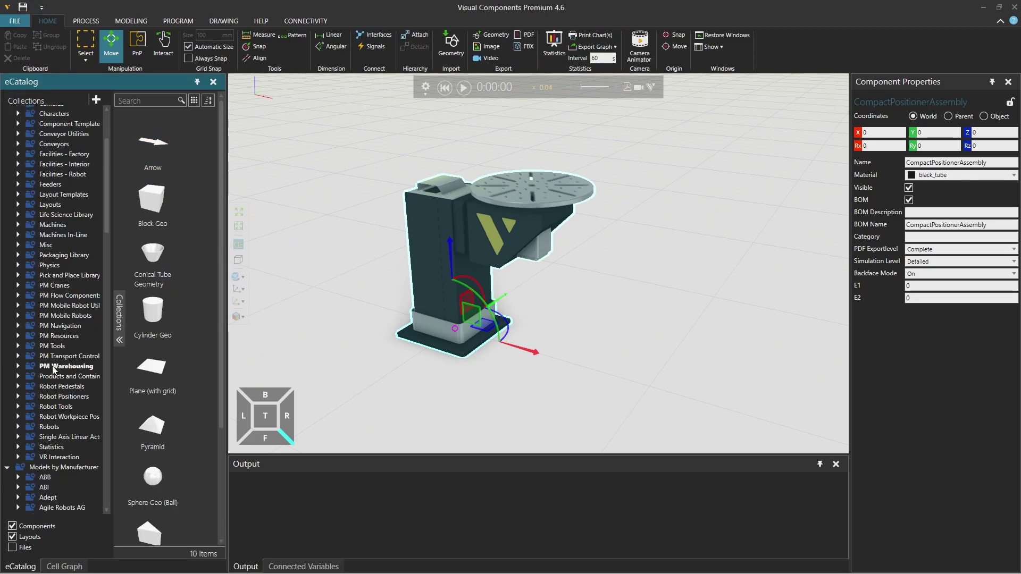
scroll(53, 370, "down", 20)
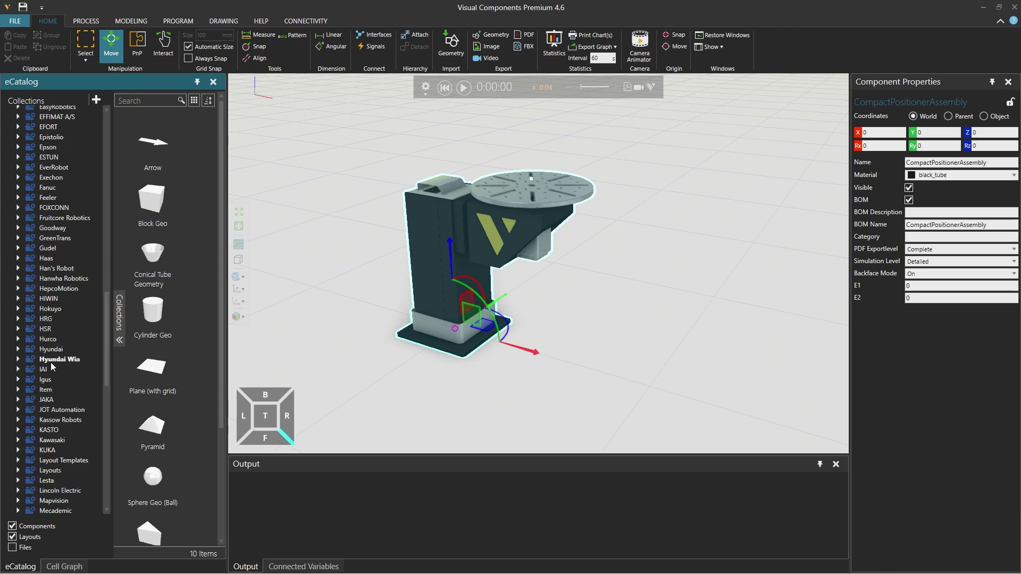
scroll(51, 366, "down", 4)
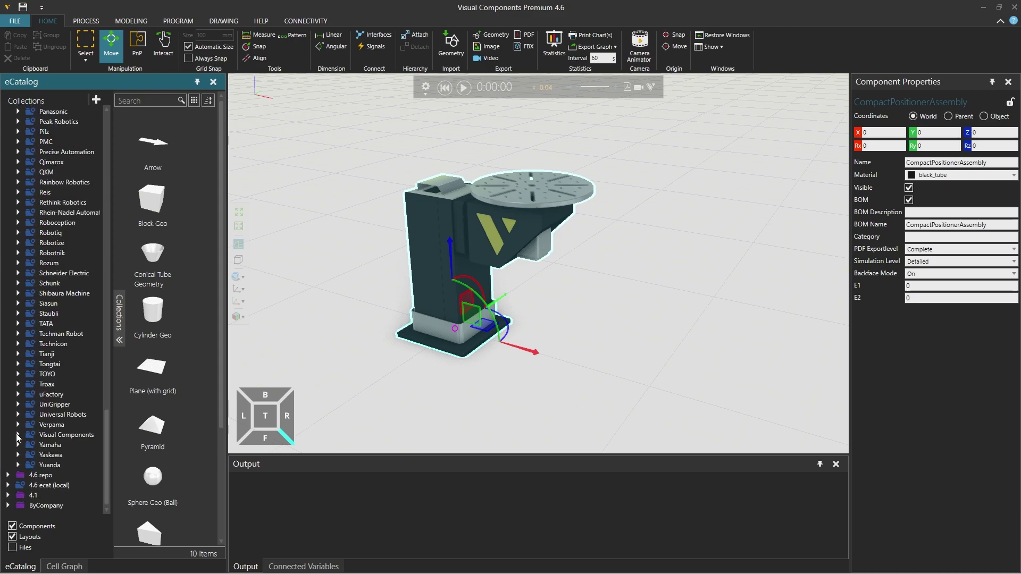
left_click(18, 436)
scroll(69, 421, "down", 3)
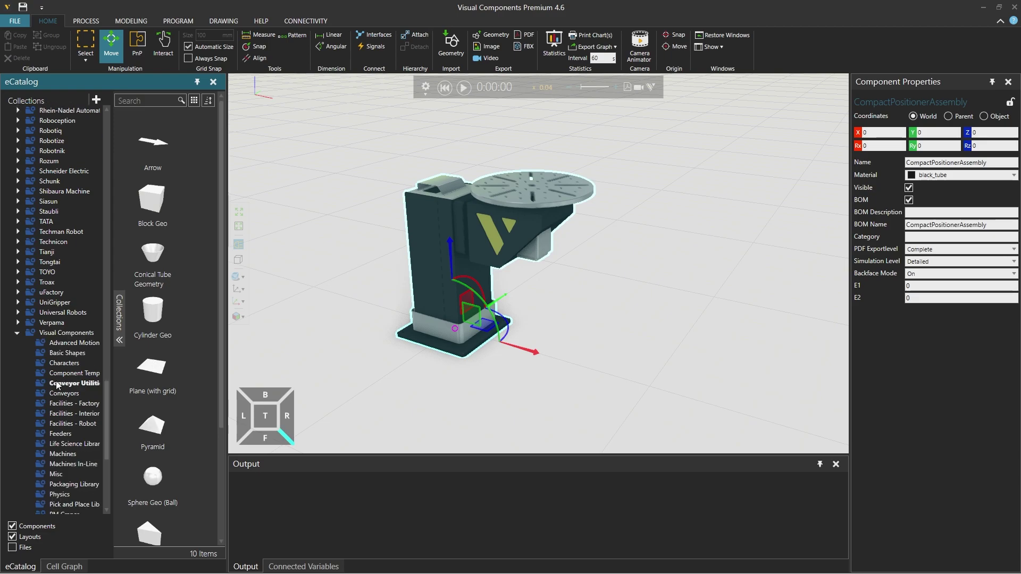
scroll(71, 457, "down", 6)
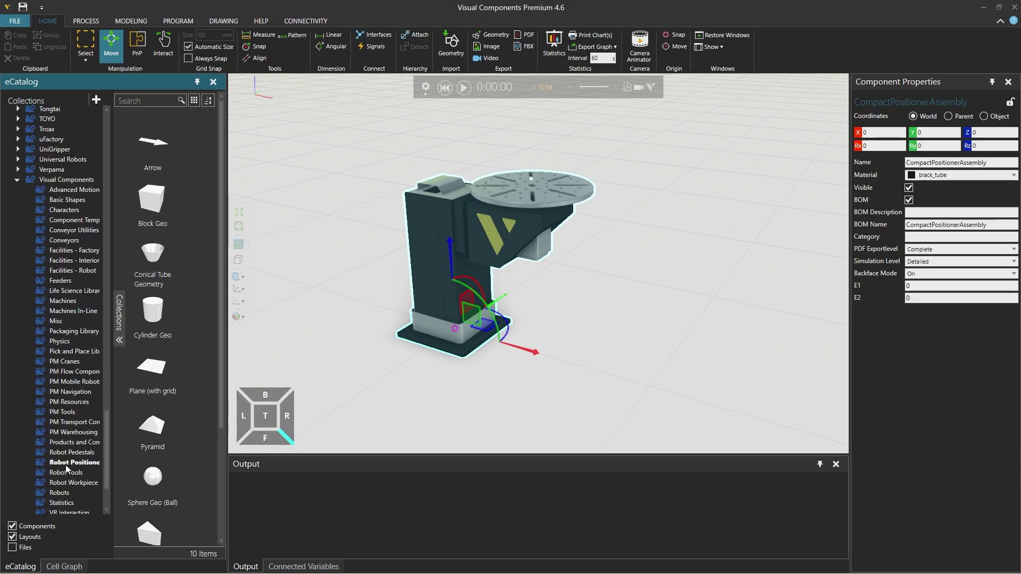
left_click(69, 493)
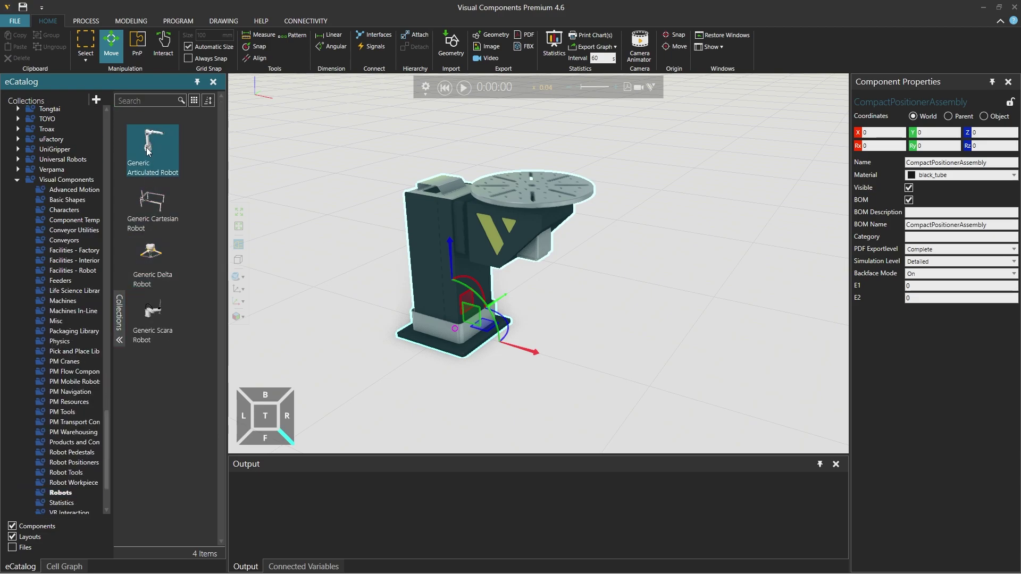
Step: Place a Generic Articulated Robot beside the positioner, set slightly farther back
left_click_drag(150, 151, 585, 293)
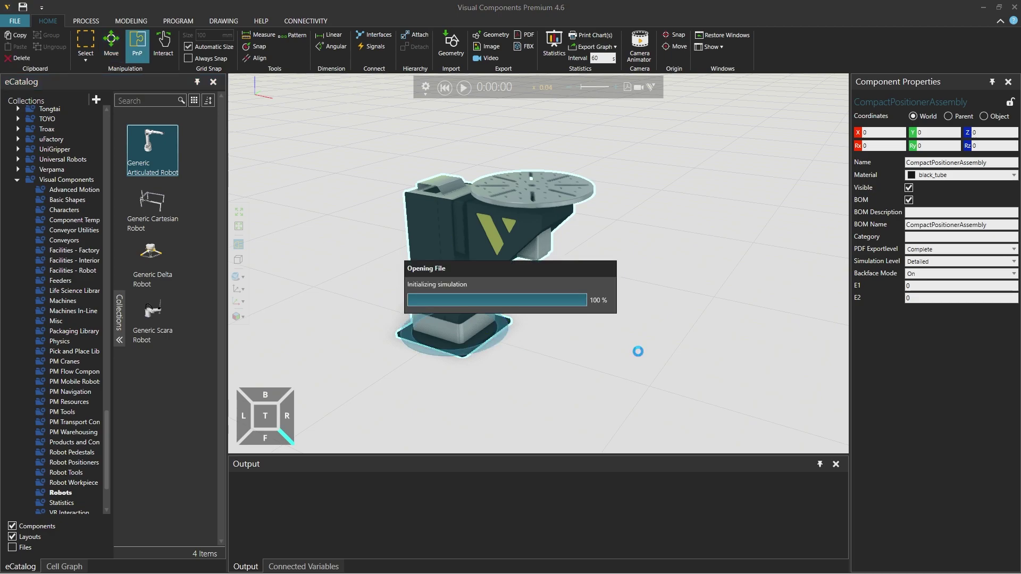
scroll(617, 246, "down", 3)
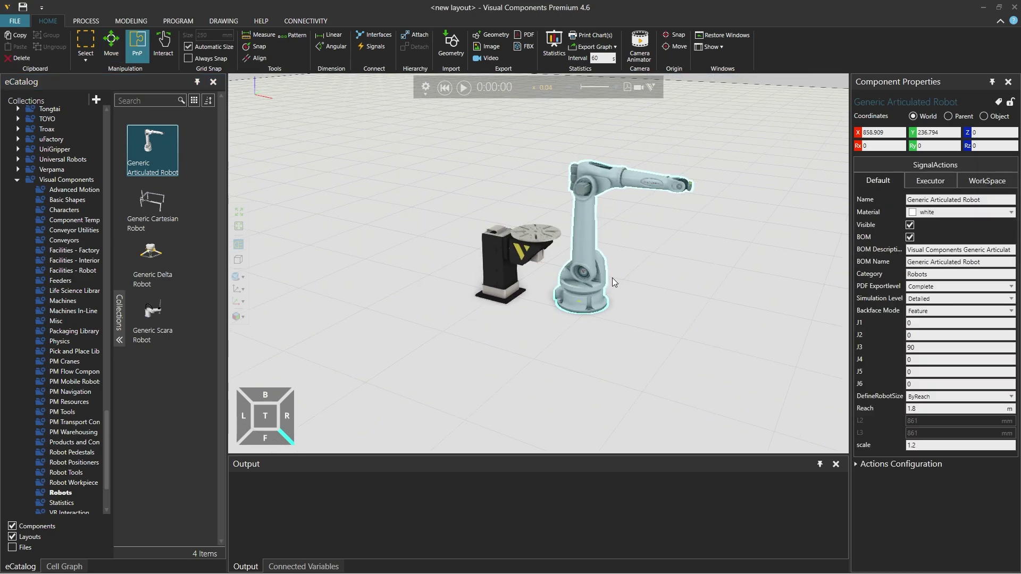
left_click_drag(611, 253, 634, 241)
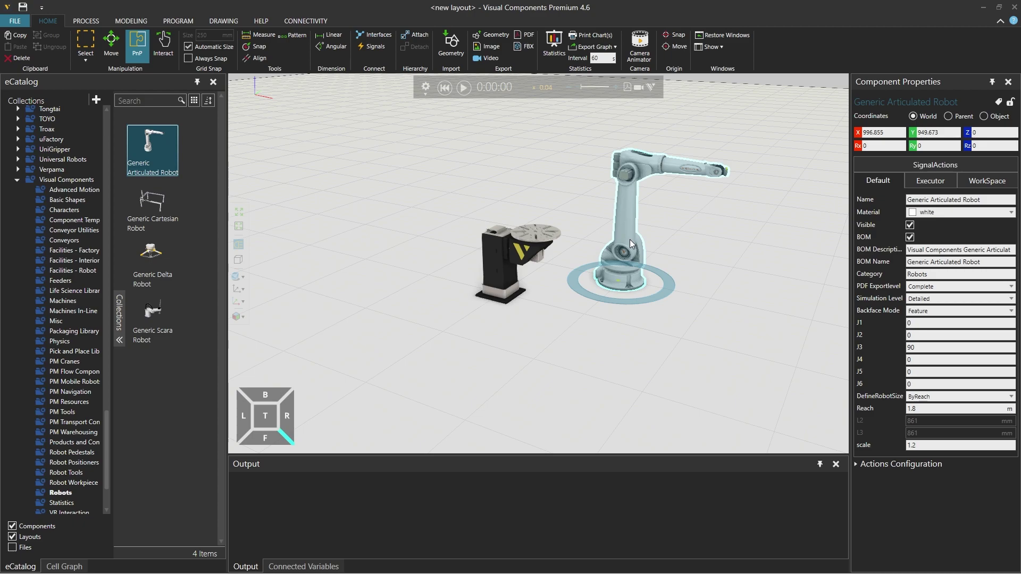
Step: Link the CompactPositionerAssembly to the robot's Connect Workpiece Positioner interface and close the panel
left_click(378, 35)
scroll(611, 256, "up", 3)
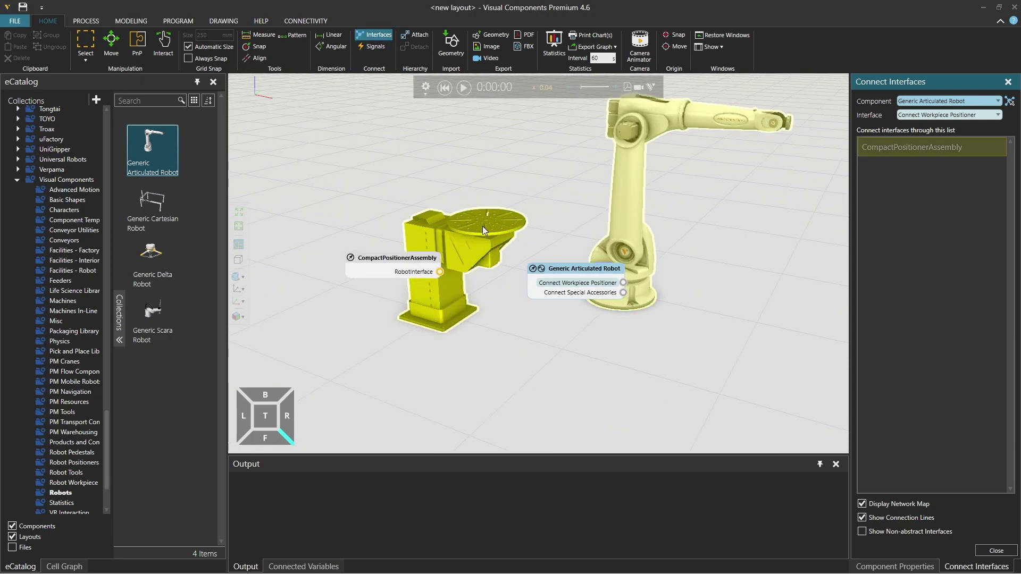
left_click(483, 225)
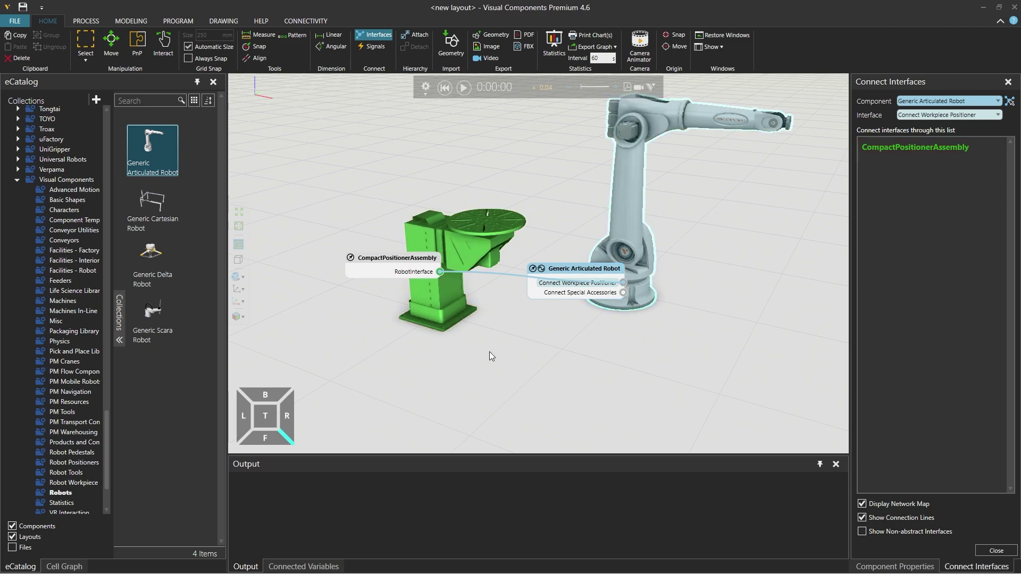
left_click(997, 551)
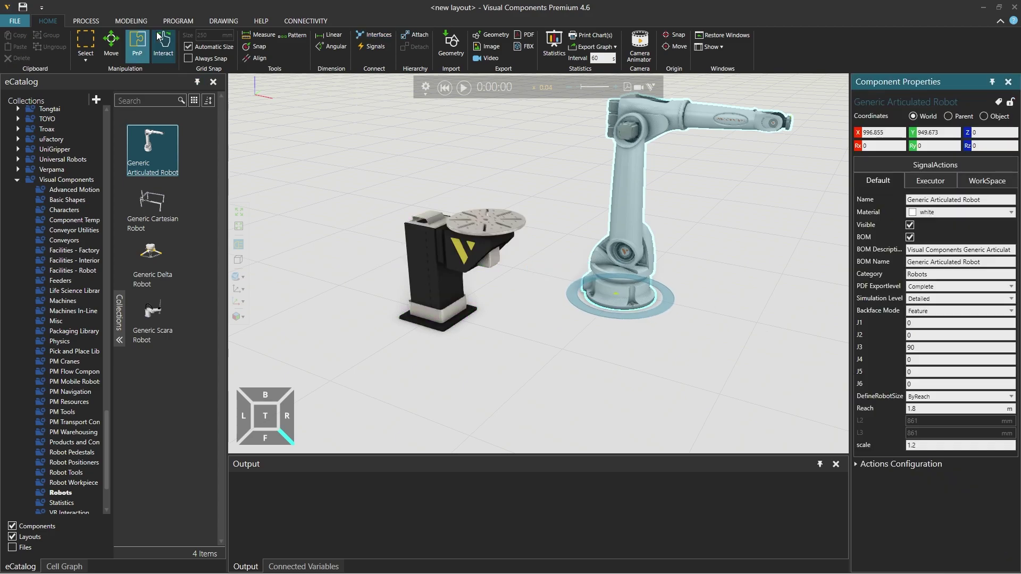
Step: Jog the positioner E1 to 48.199 and robot J1 to -46.92, recording PTP point P1
left_click(176, 21)
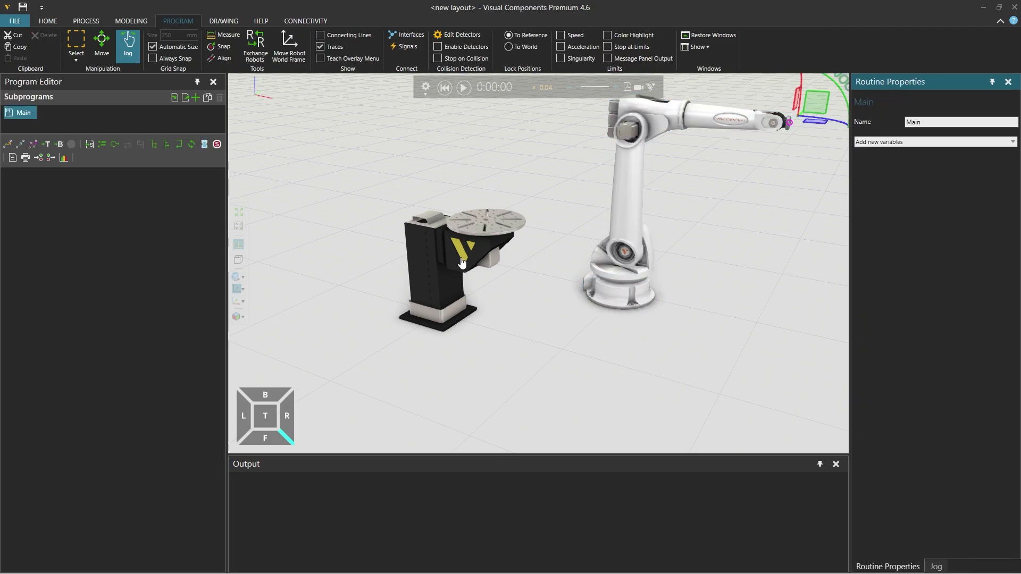
left_click(601, 235)
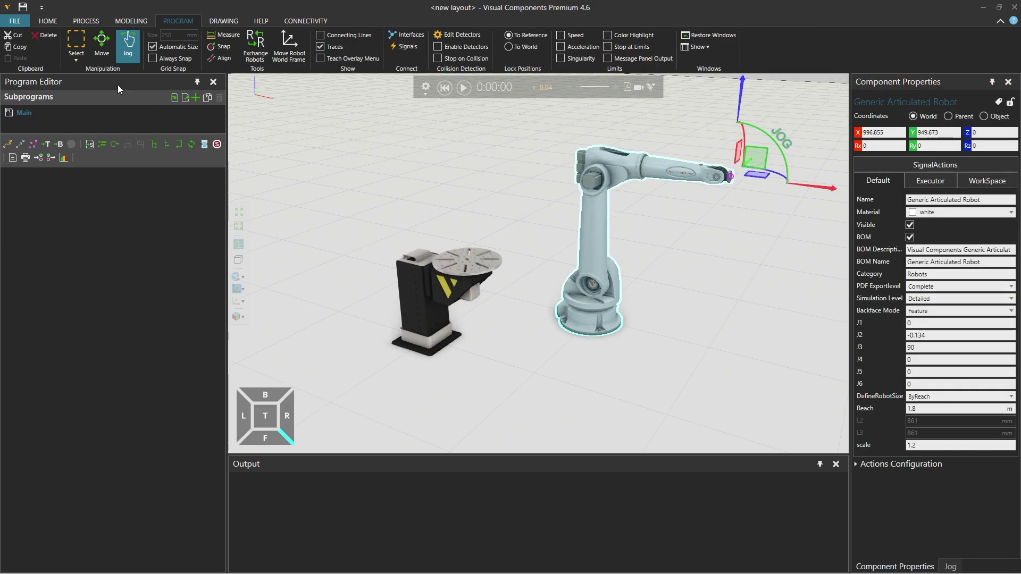
left_click(130, 53)
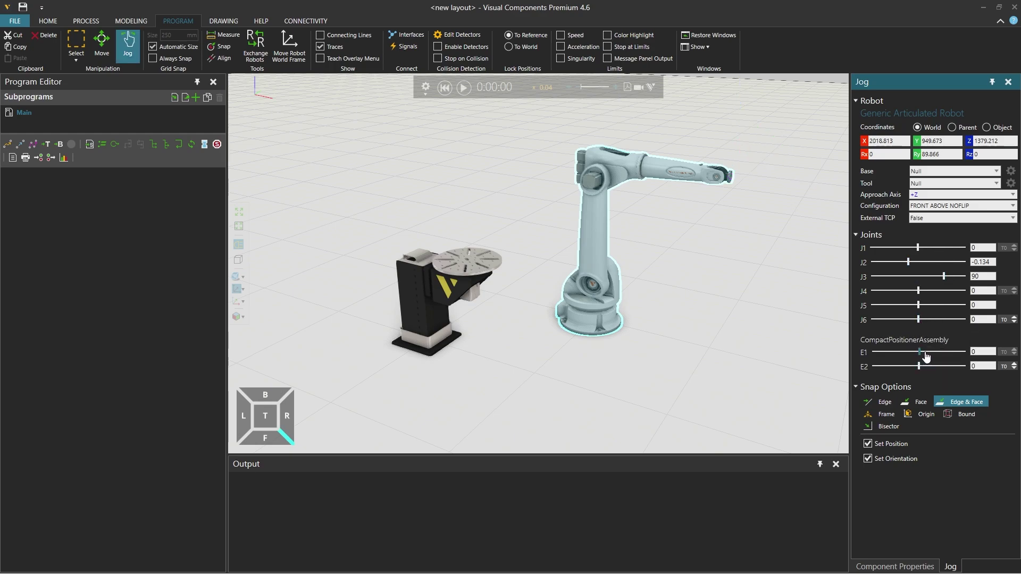
mouse_move(919, 351)
left_mouse_down()
mouse_move(930, 351)
mouse_move(931, 366)
left_mouse_up()
left_click_drag(918, 249, 911, 248)
left_click(8, 144)
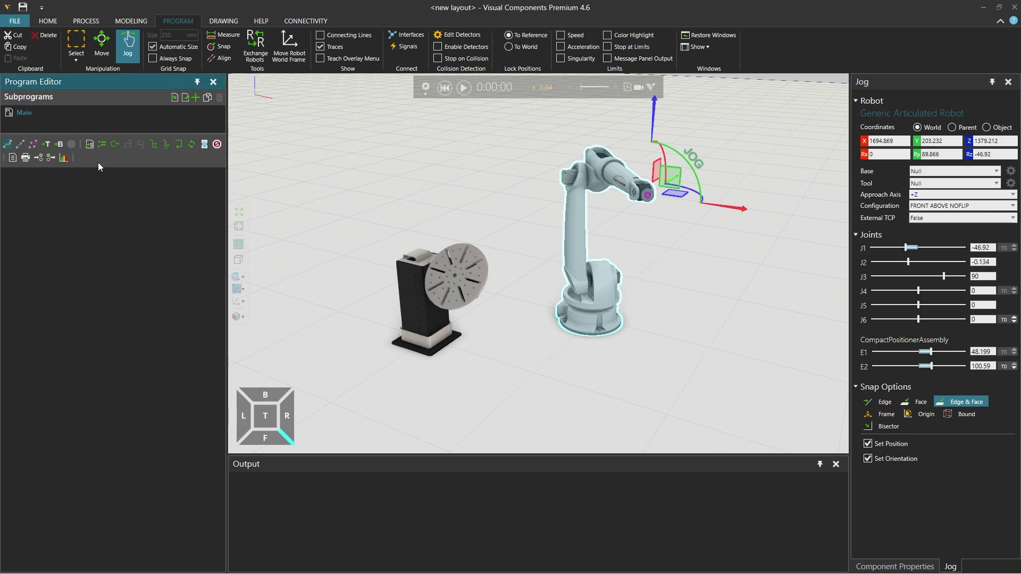
Step: Lower the tool to about Z 850, adjust the positioner, record P2, and run the simulation
left_click_drag(676, 175, 652, 268)
right_click_drag(478, 308, 451, 277)
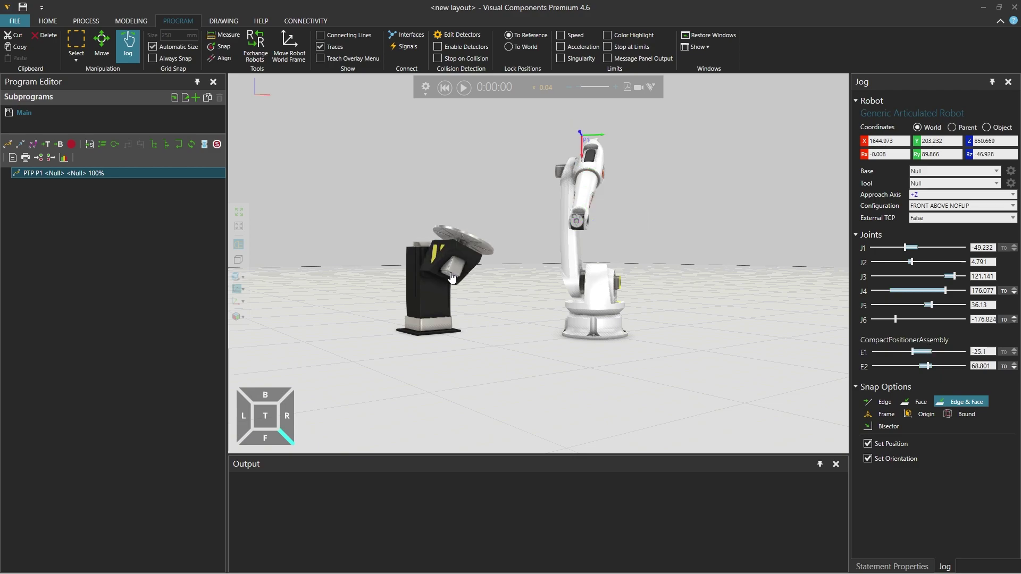
left_click(7, 144)
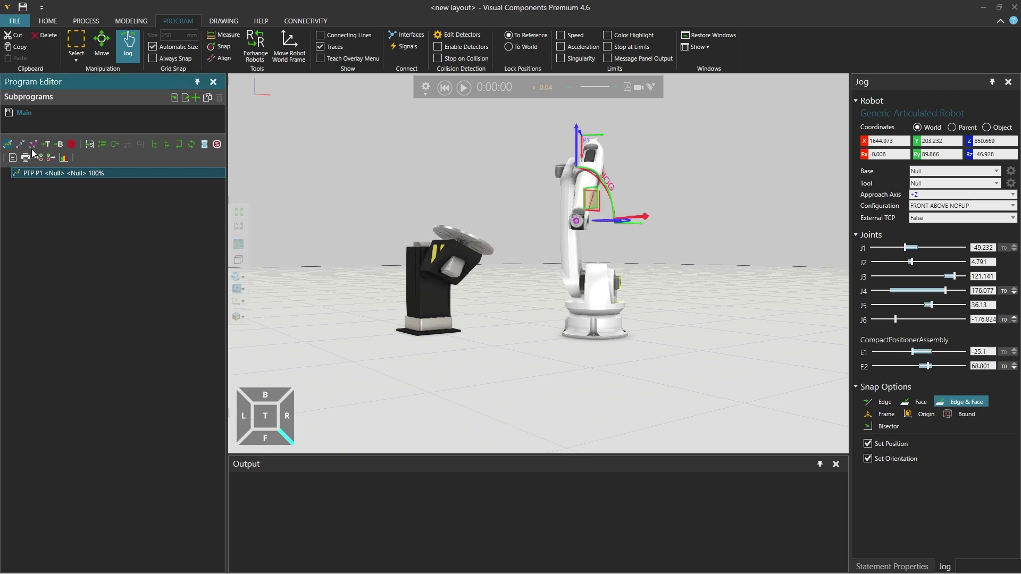
left_click(464, 89)
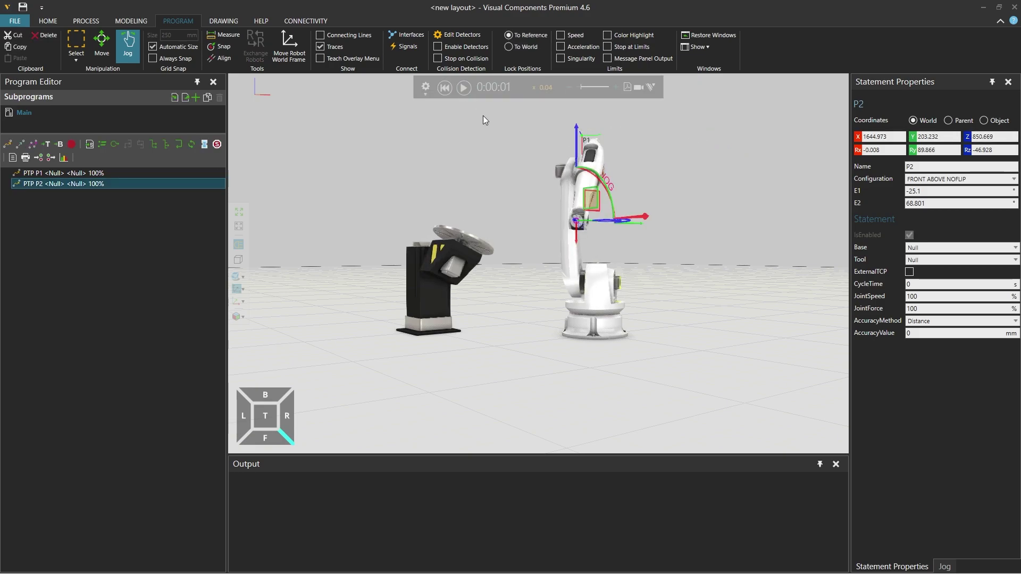
scroll(505, 189, "up", 3)
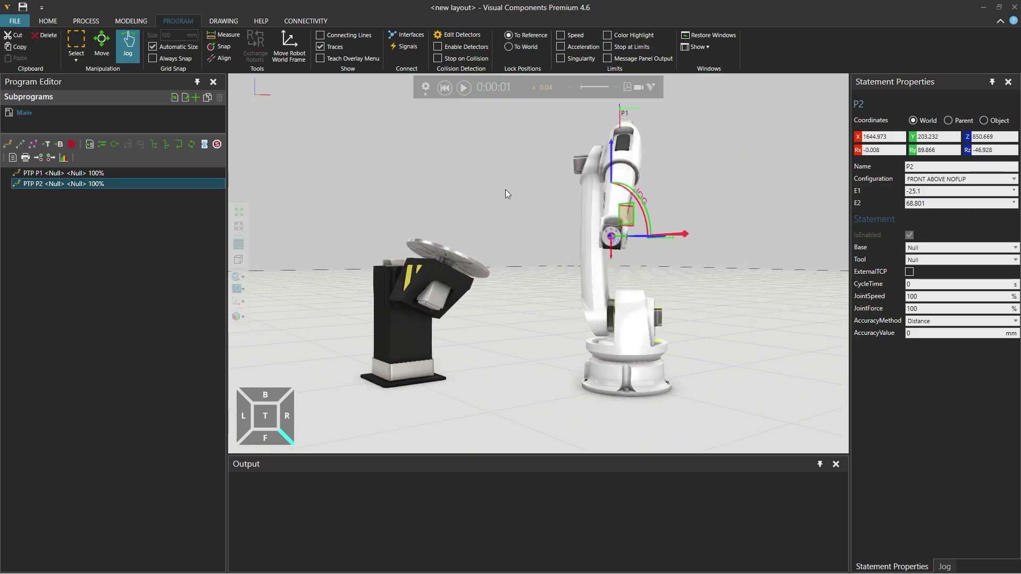